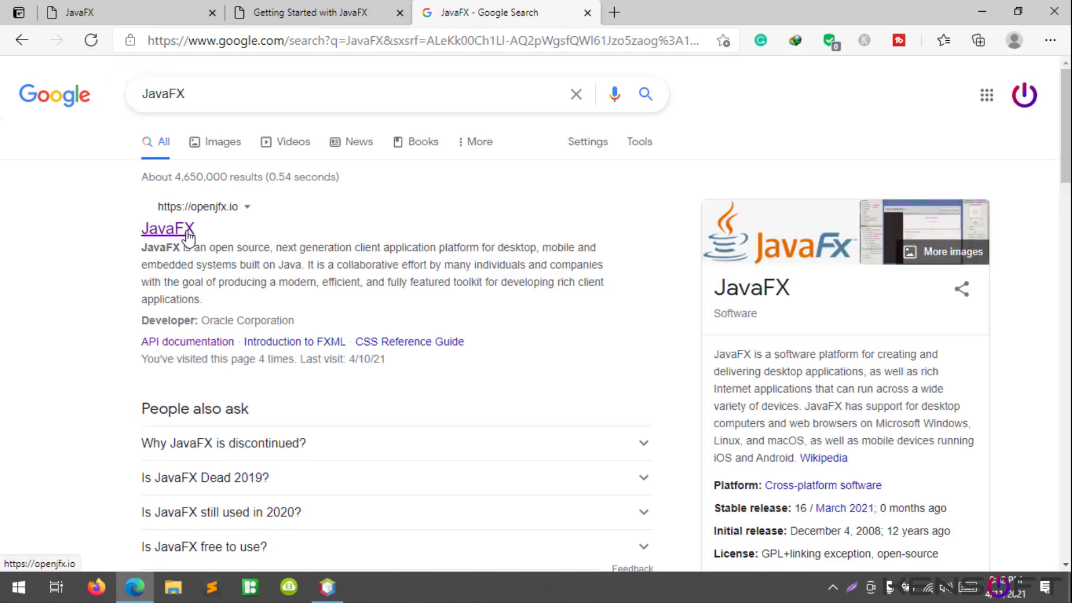
Open the JavaFX website from the search results and go to its Gluon download page.
click(187, 233)
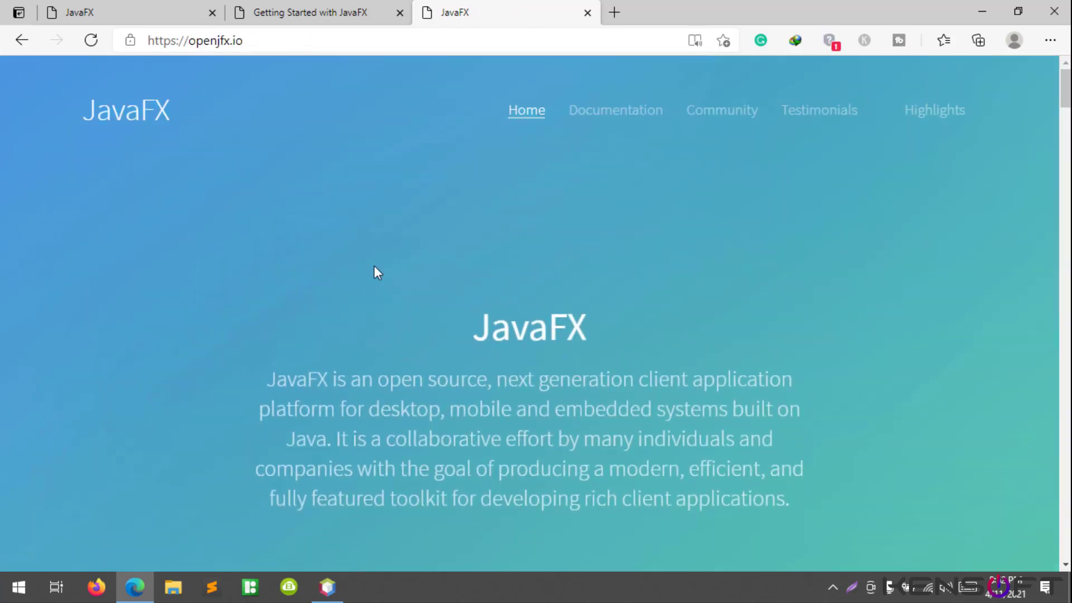
scroll(466, 219, down, 5)
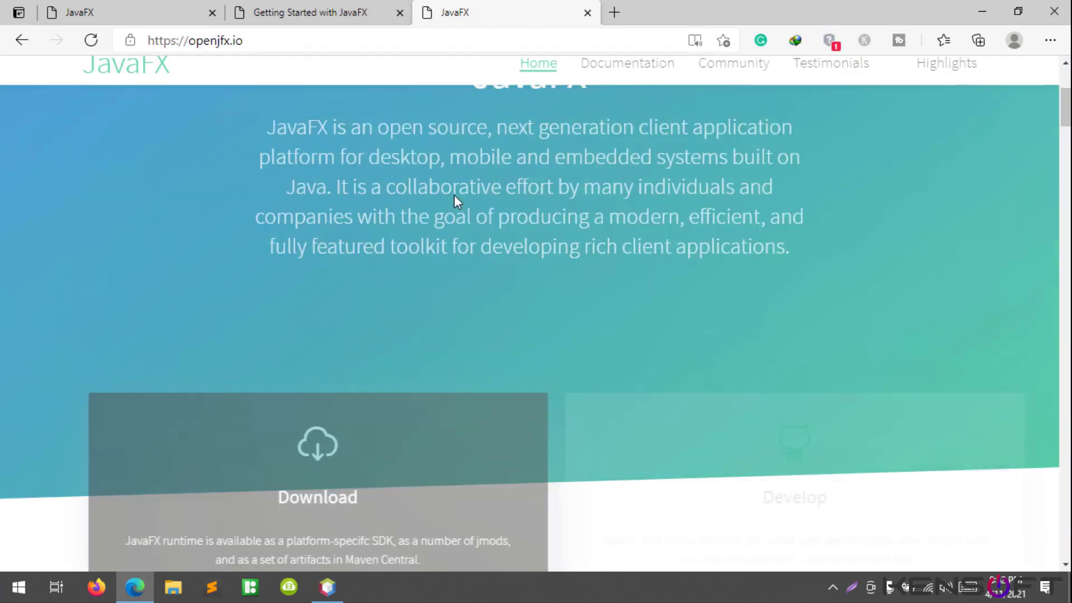
scroll(436, 218, down, 4)
click(302, 391)
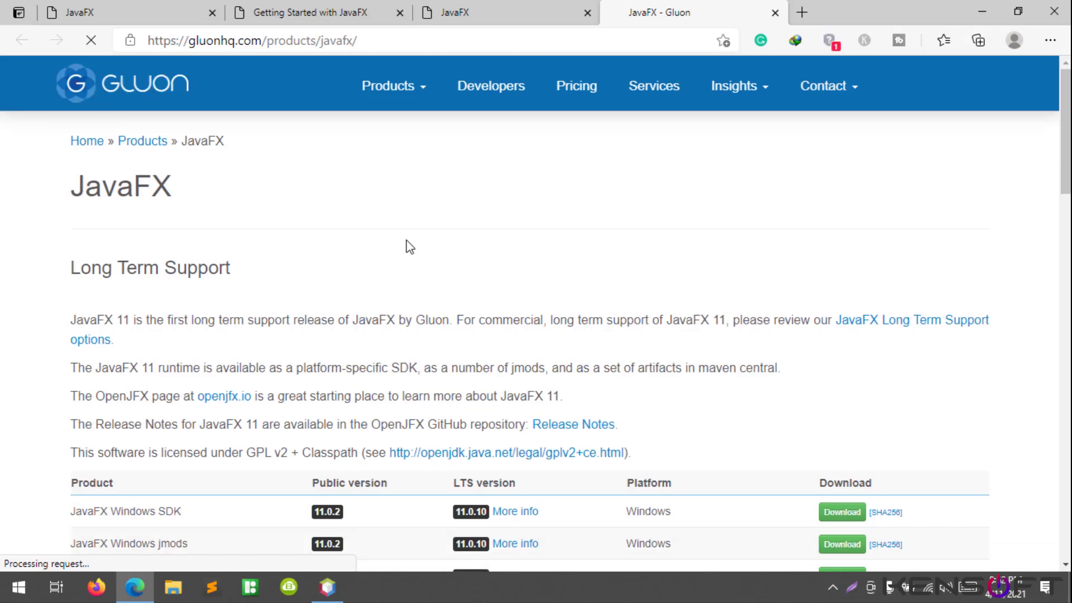
Examine the Long Term Support and Latest Release download tables on the Gluon JavaFX page.
scroll(411, 247, down, 5)
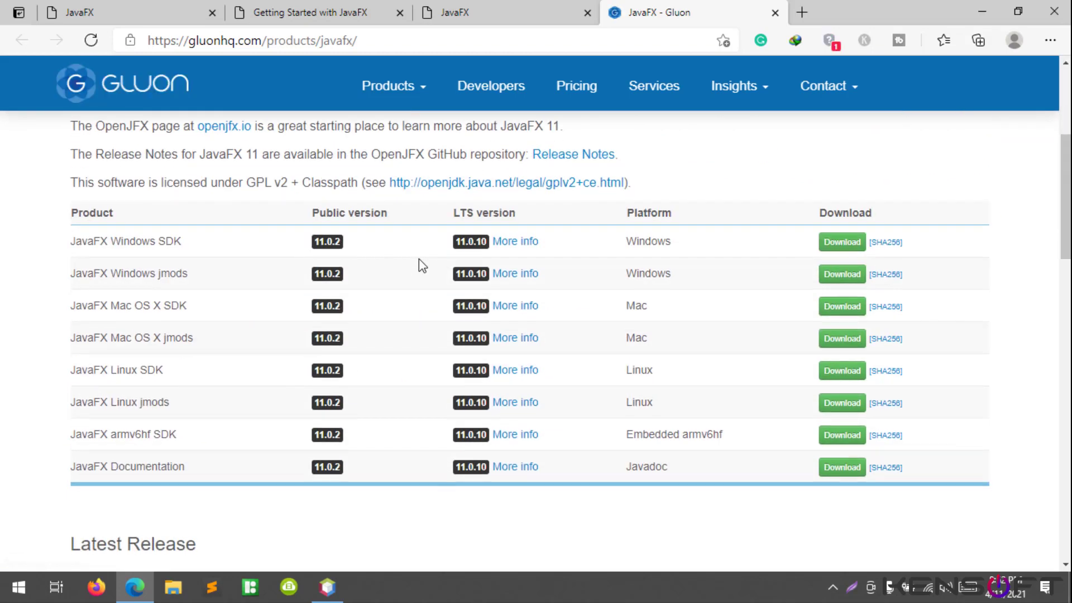
scroll(229, 271, down, 5)
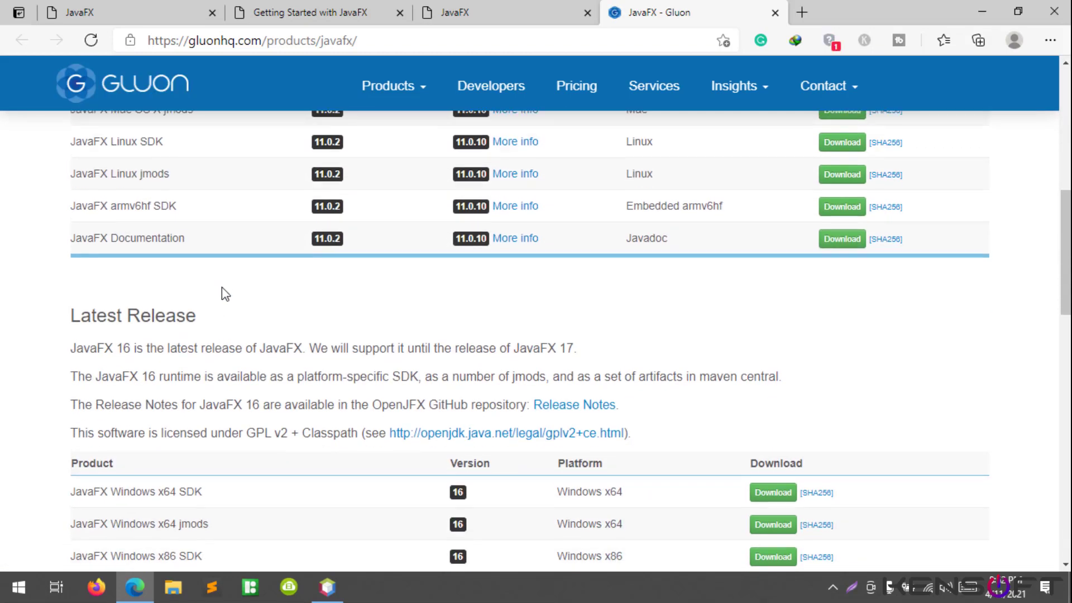
drag(77, 206, 237, 255)
scroll(237, 256, down, 3)
scroll(237, 257, up, 4)
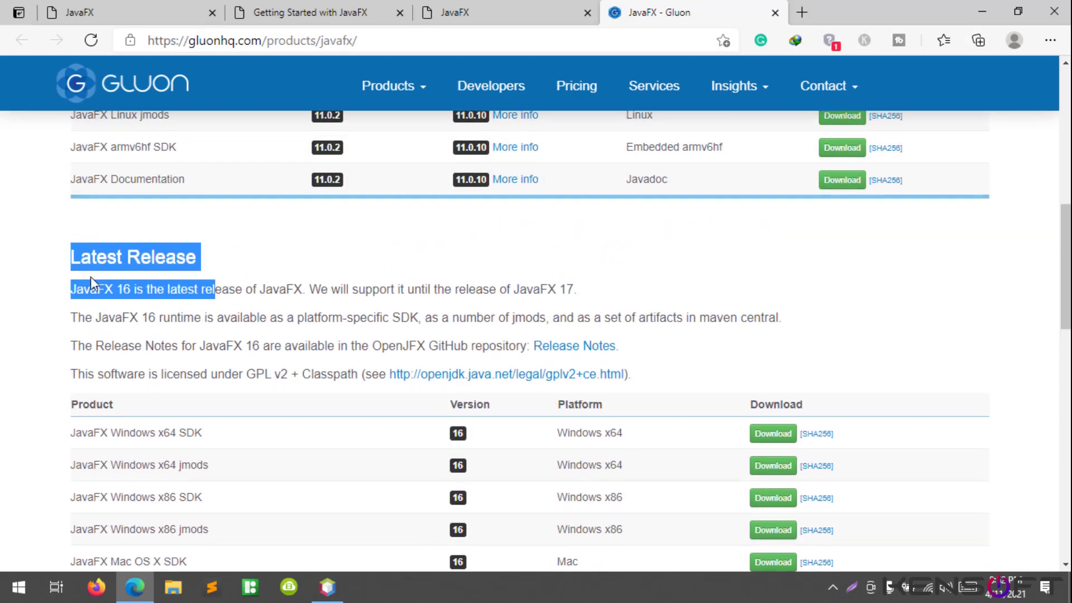
scroll(204, 307, down, 3)
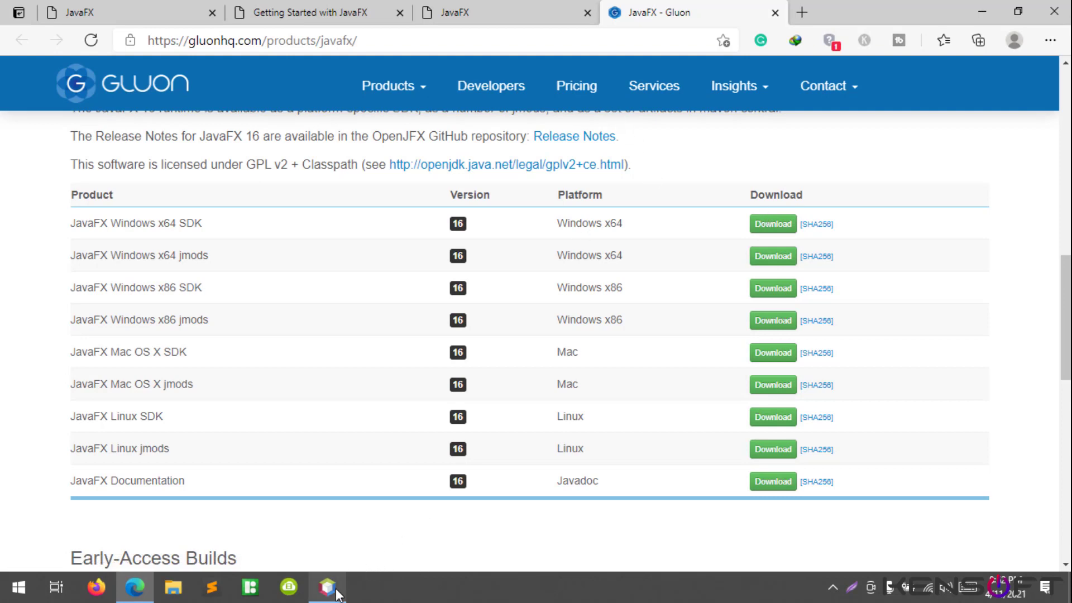
Switch to Apache NetBeans and review the classpath of the JavaFx 16 library in the Ant Library Manager.
mouse_move(338, 594)
click(326, 556)
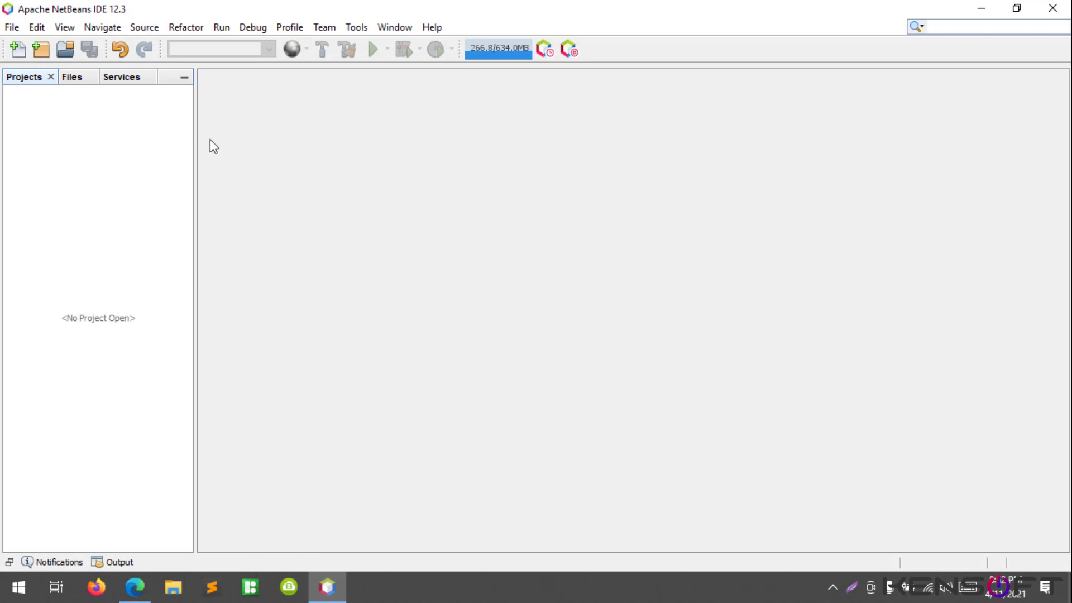
click(356, 26)
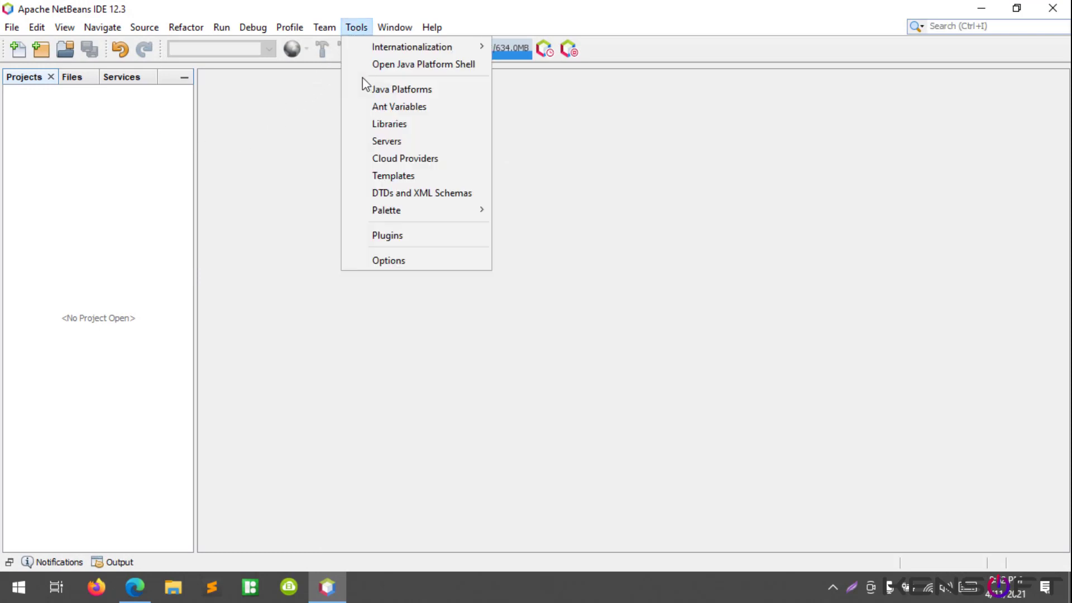
click(374, 124)
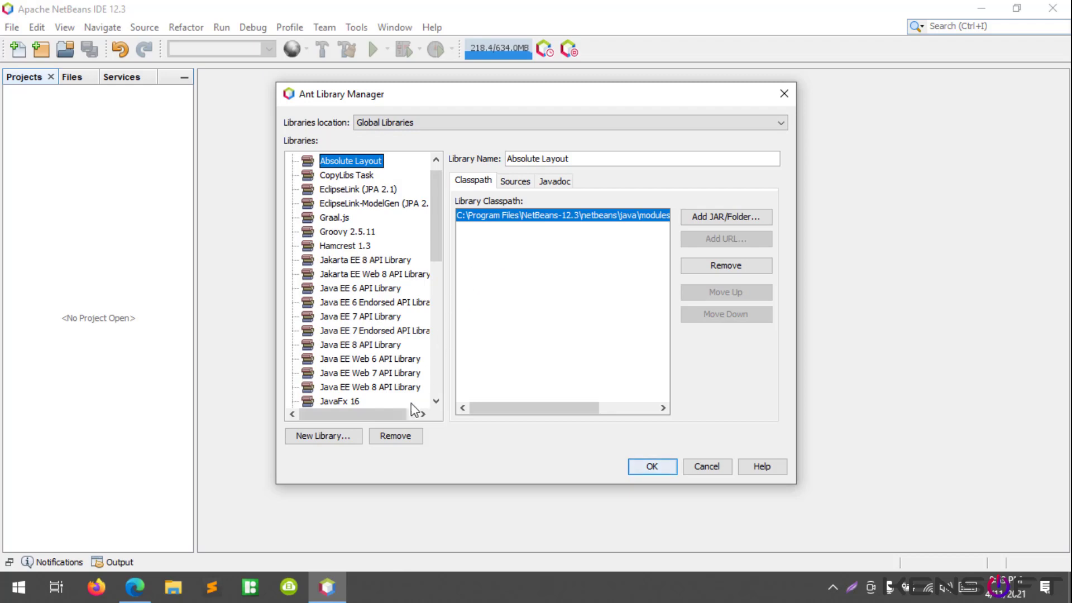
scroll(368, 316, down, 3)
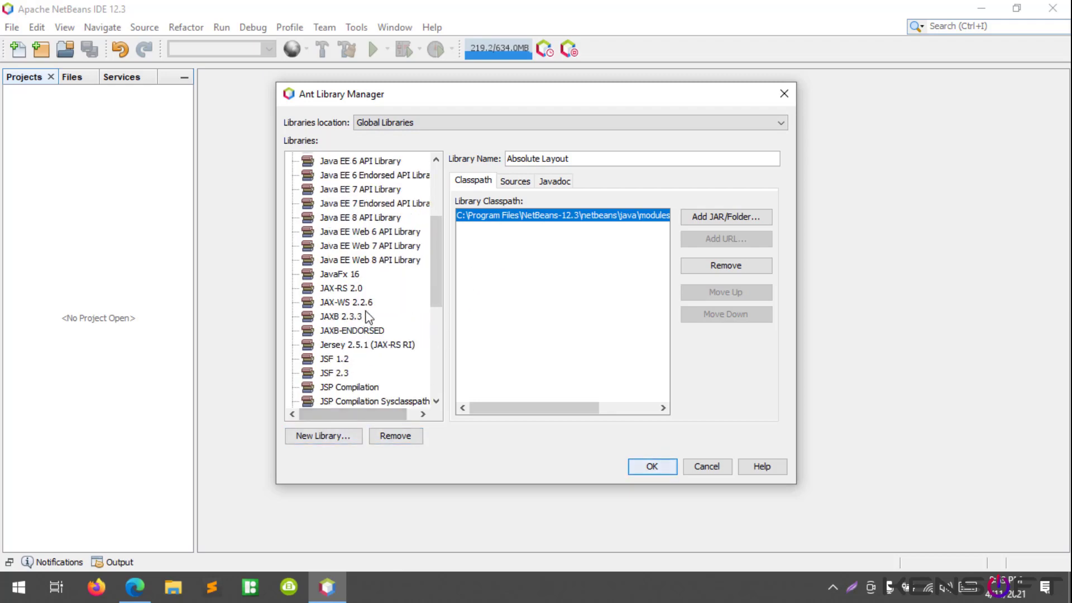
click(345, 275)
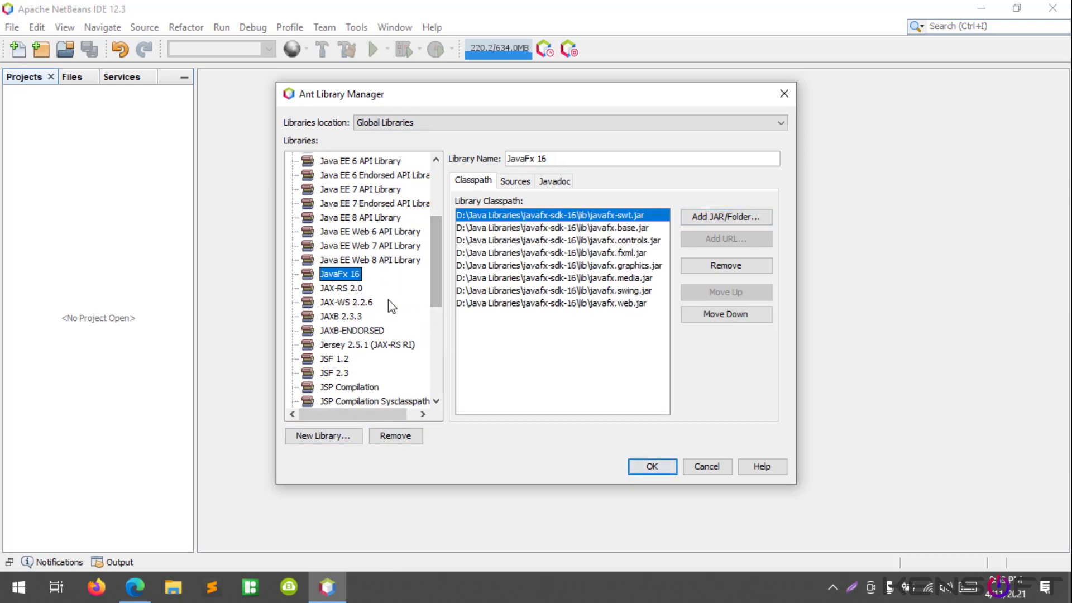
Create a new global library named "Javafx 16" of type Class Libraries.
click(334, 438)
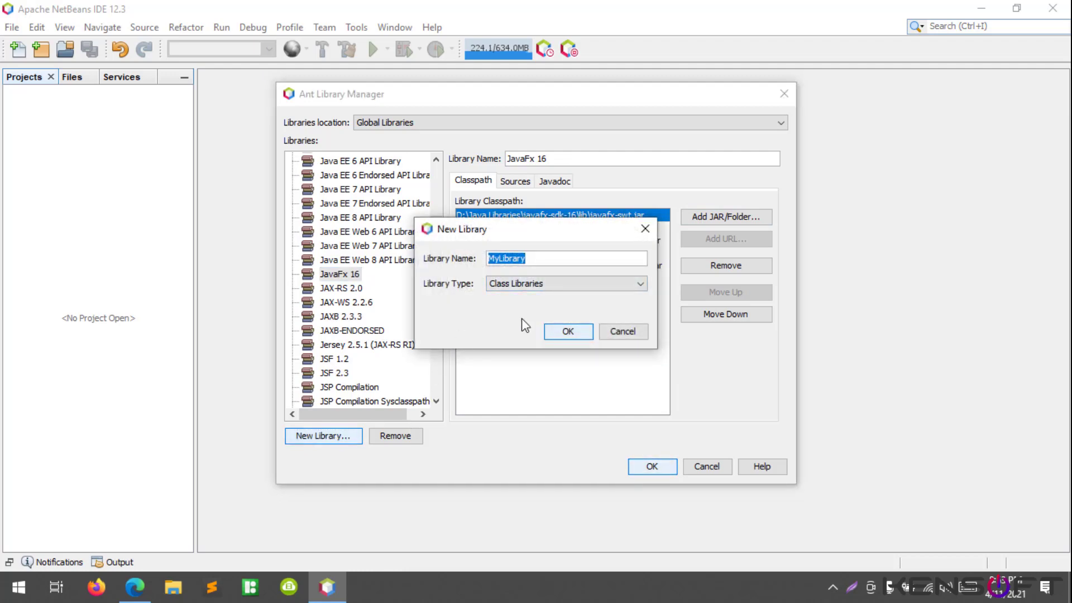
text(Javafx 16)
click(554, 287)
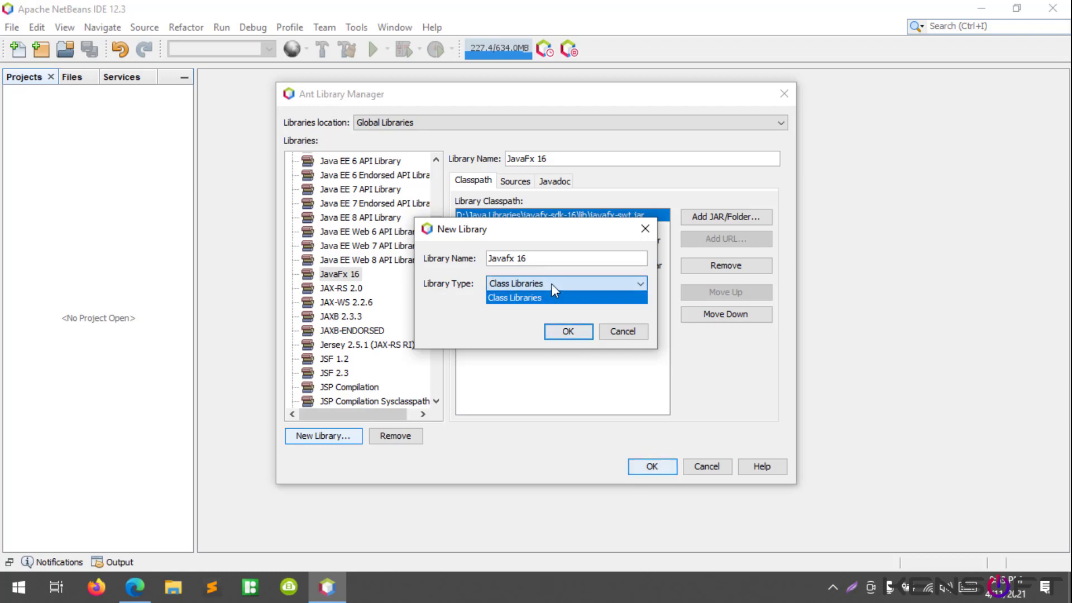
click(554, 297)
click(562, 333)
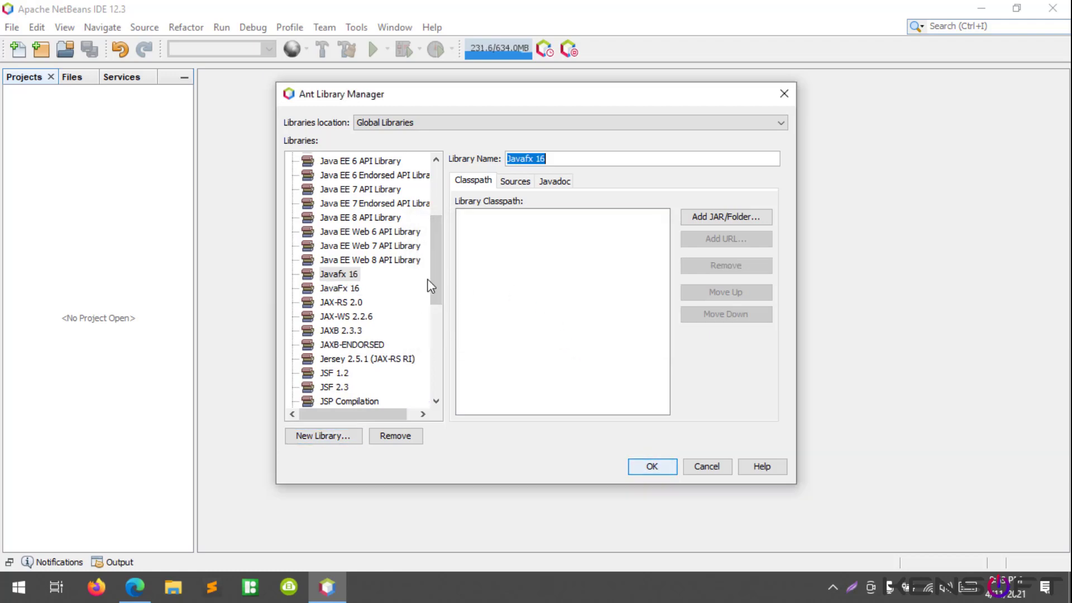
Browse to the folder D:\Java Libraries\javafx-sdk-16\lib for the new library's classpath JARs.
click(755, 219)
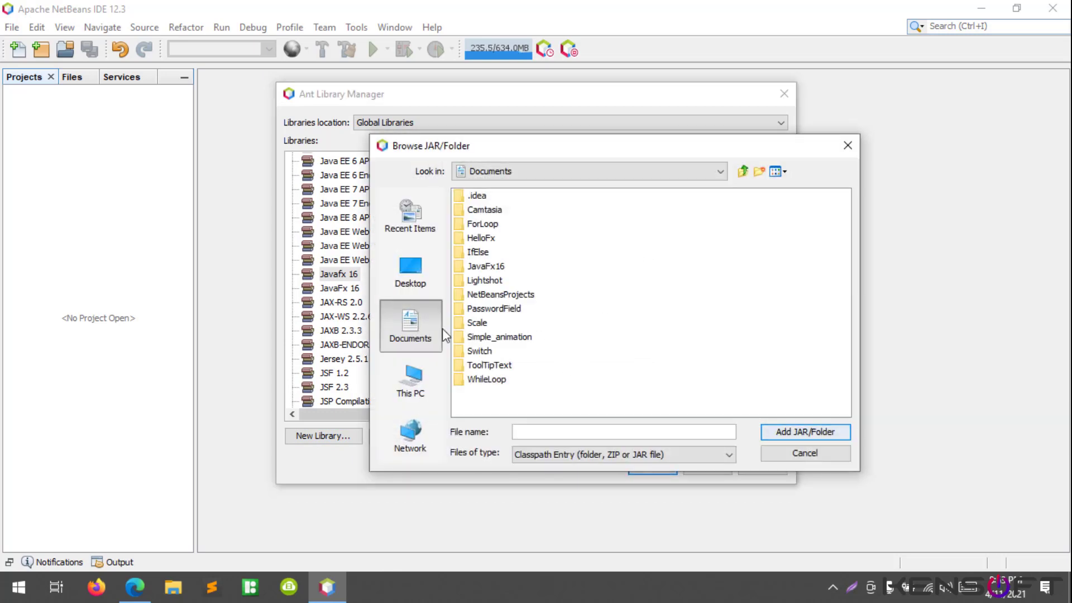
click(411, 380)
click(491, 321)
click(490, 308)
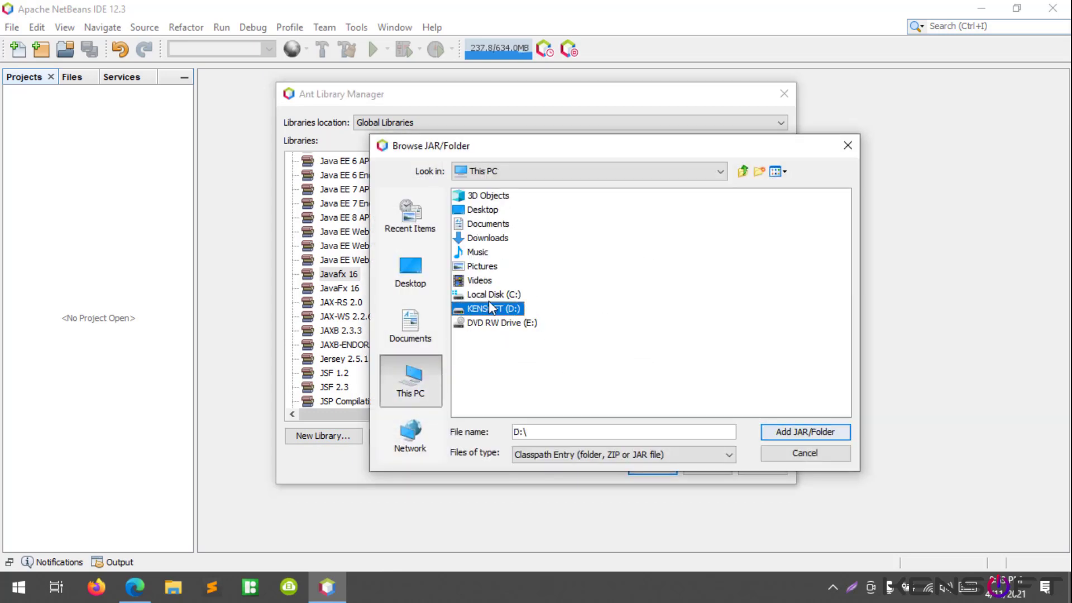
double_click(490, 309)
click(499, 225)
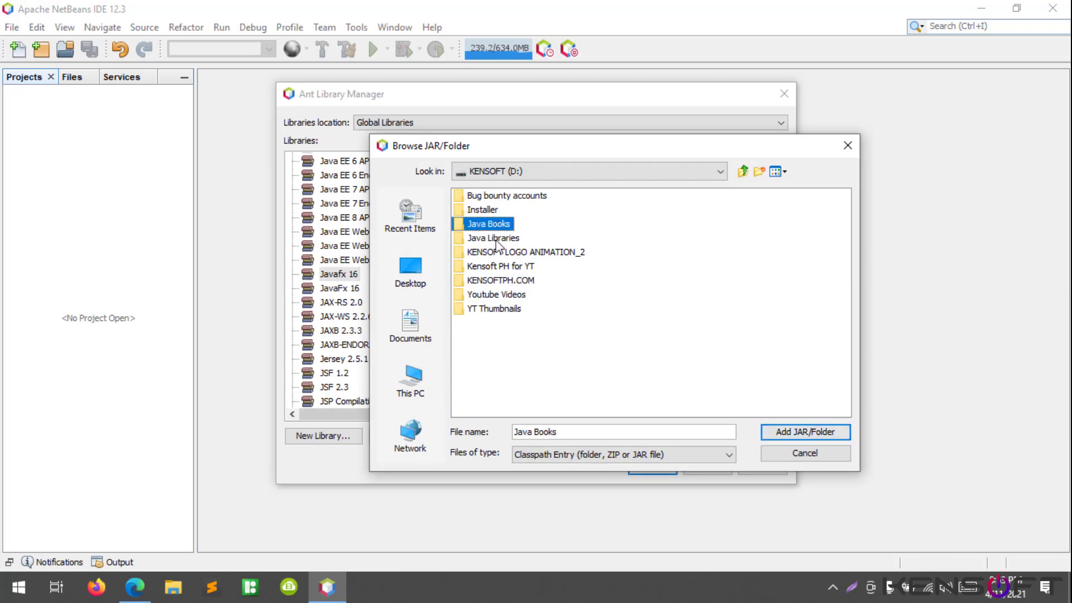
double_click(495, 239)
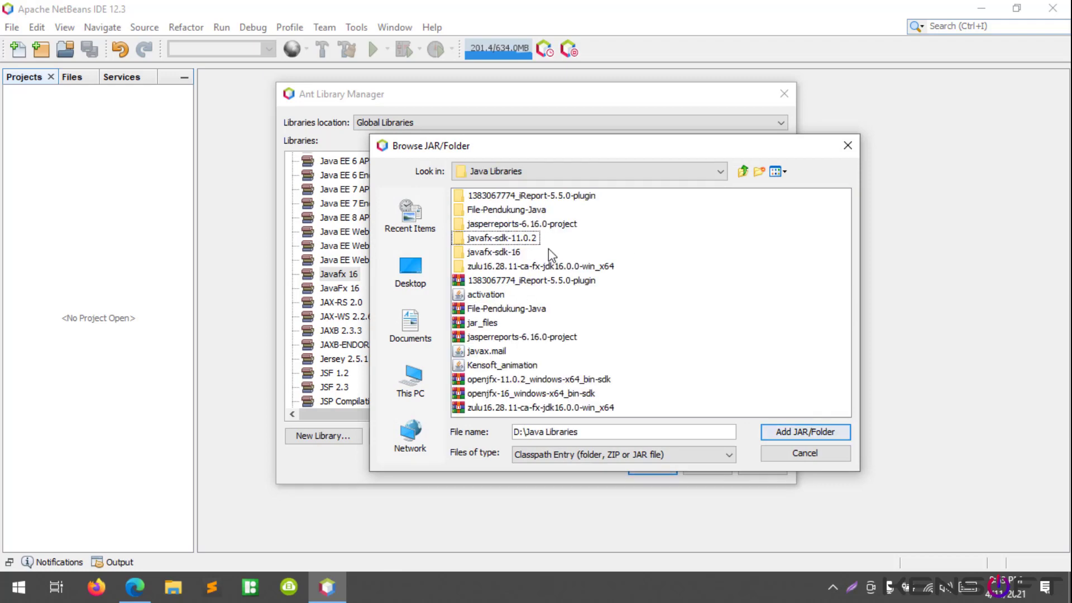
click(510, 252)
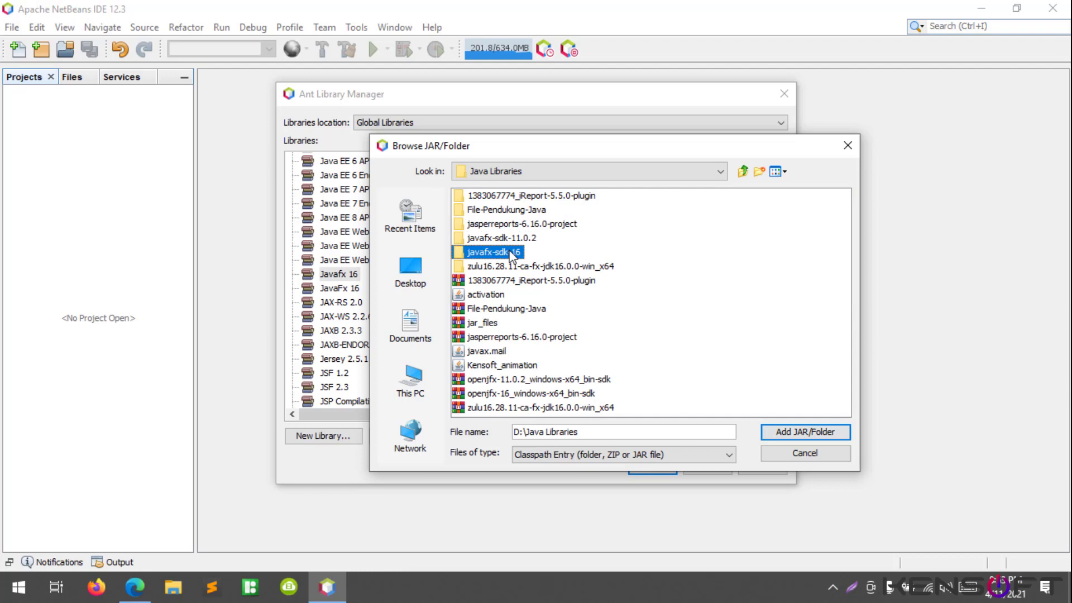
click(492, 256)
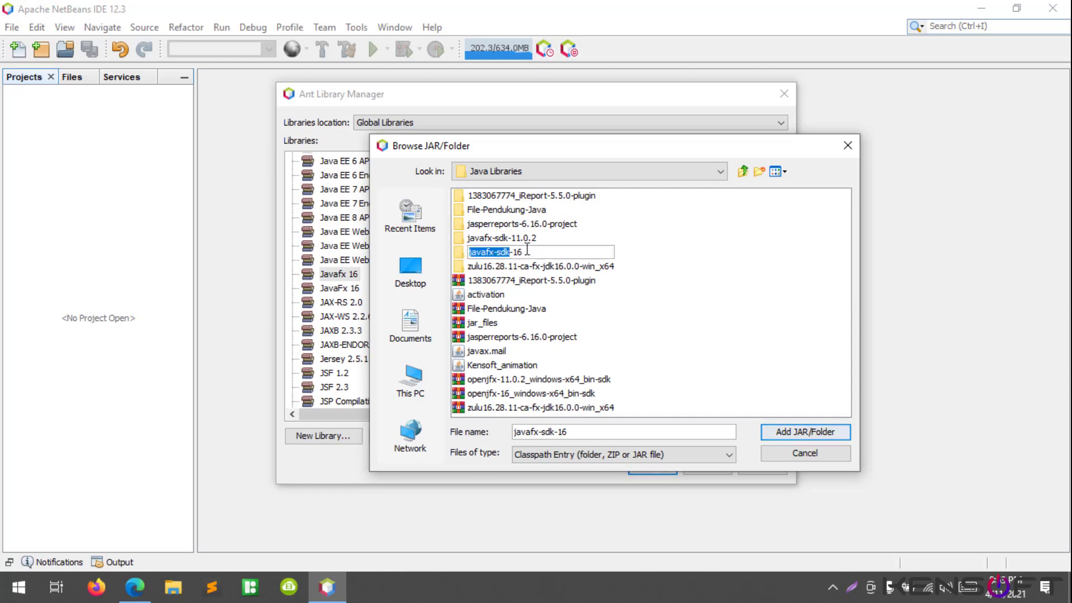
triple_click(513, 253)
double_click(461, 254)
double_click(472, 224)
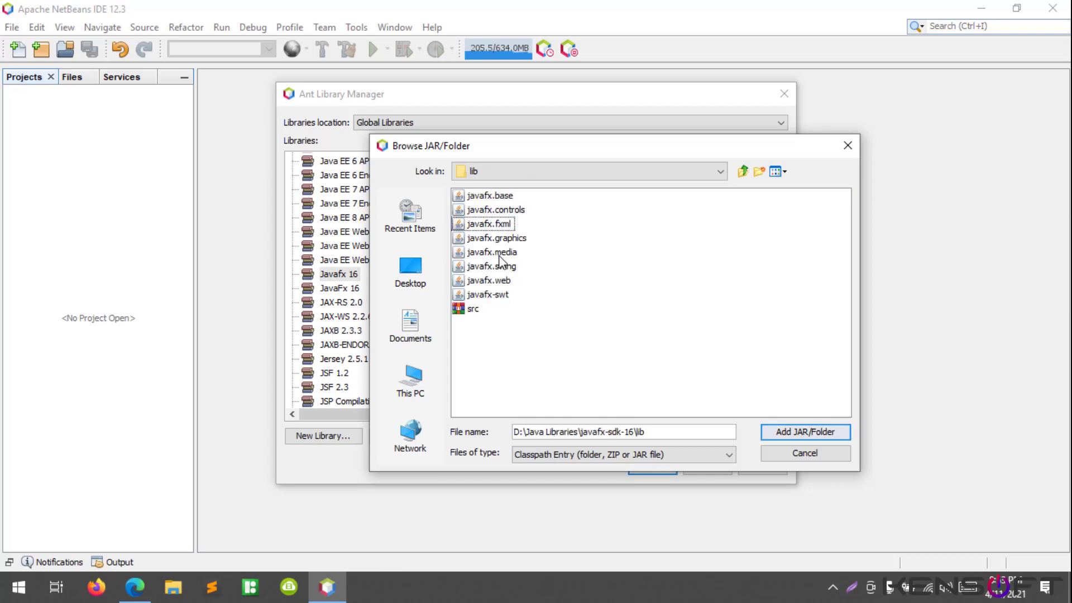
Add the JARs javafx.base through javafx-swt to the new library's classpath and review its sources and Javadoc entries.
click(489, 197)
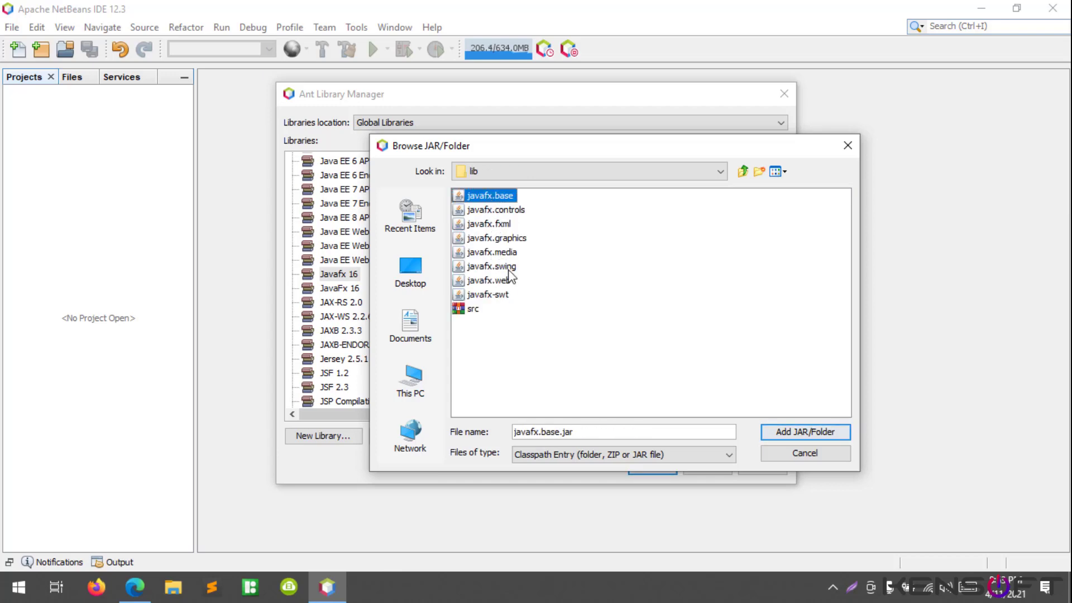
shift+click(506, 294)
click(804, 433)
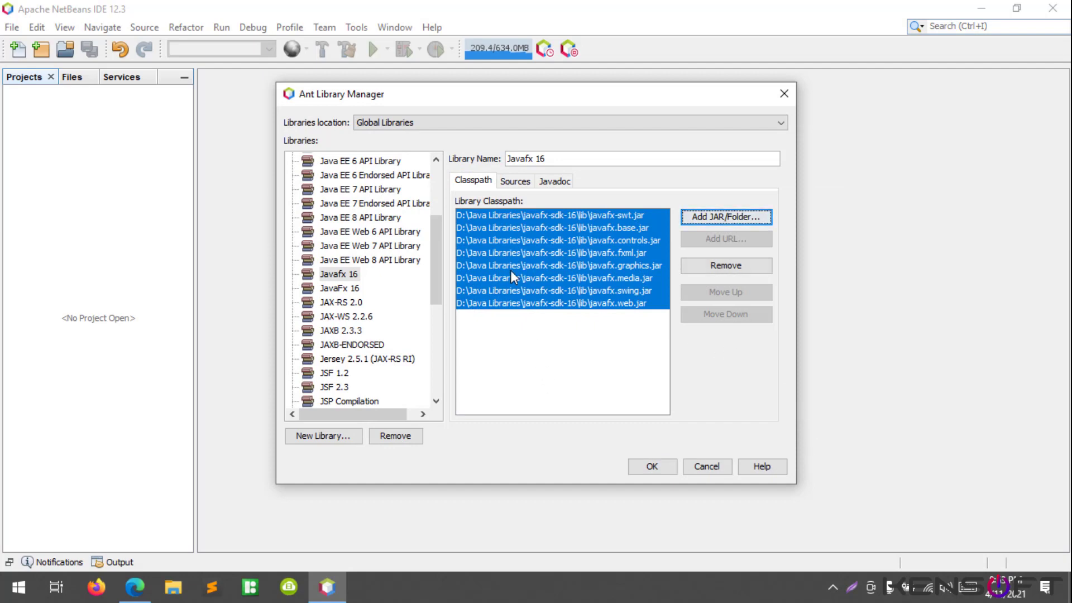
click(514, 181)
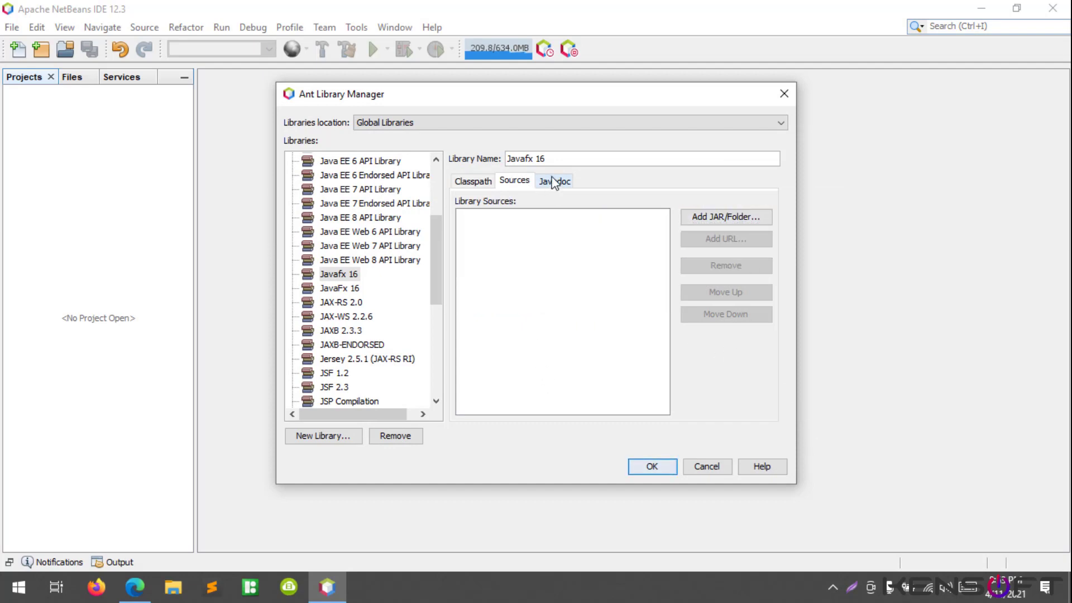
click(553, 181)
click(475, 181)
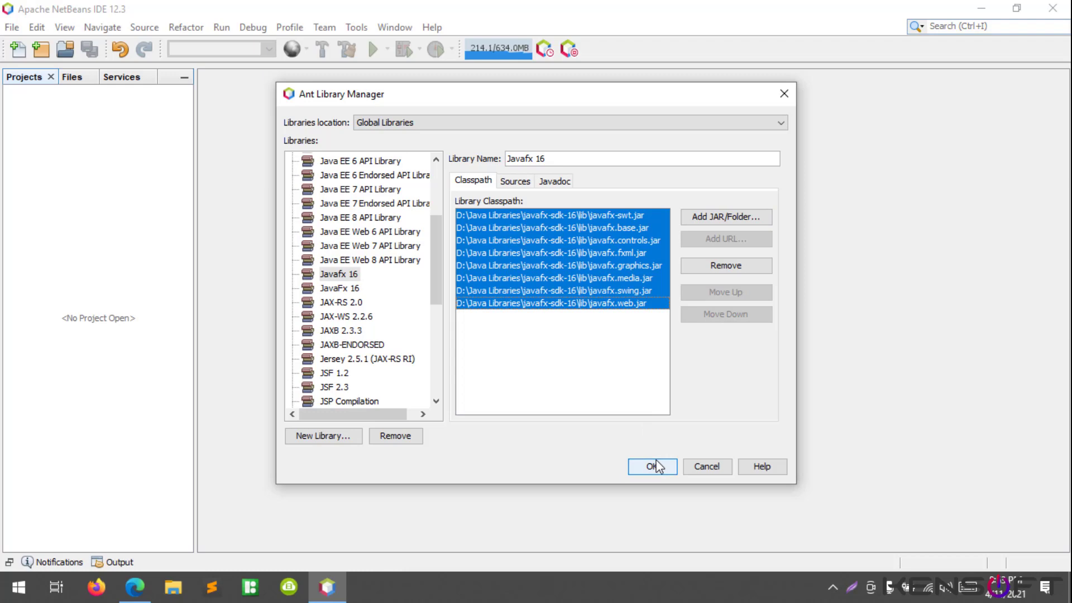
click(626, 391)
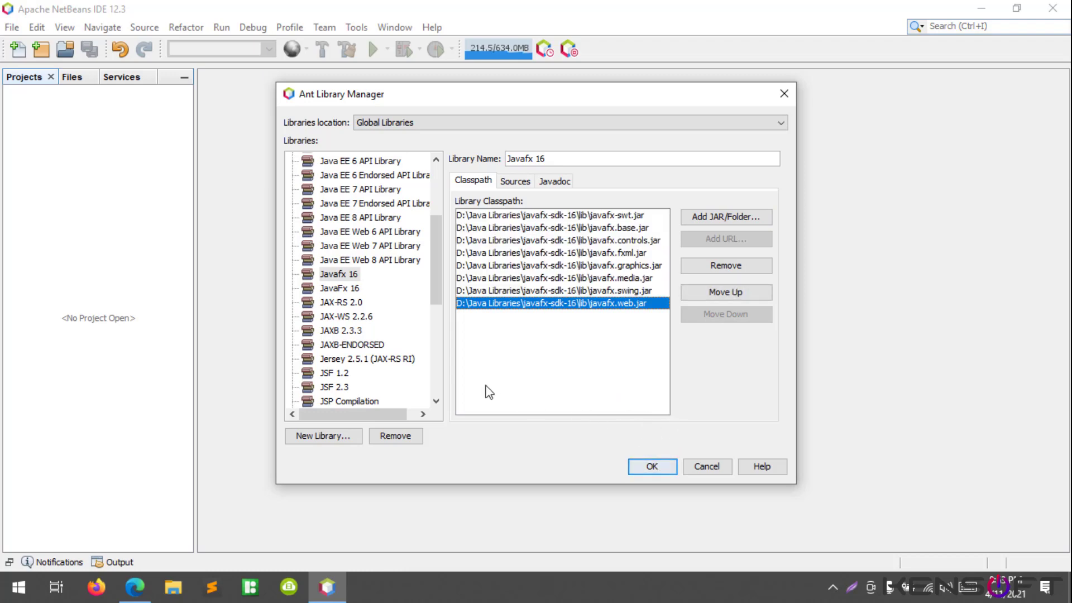
Remove the newly added duplicate library "Javafx 16", keep the original "JavaFx 16", and accept the library manager settings.
click(351, 289)
click(349, 274)
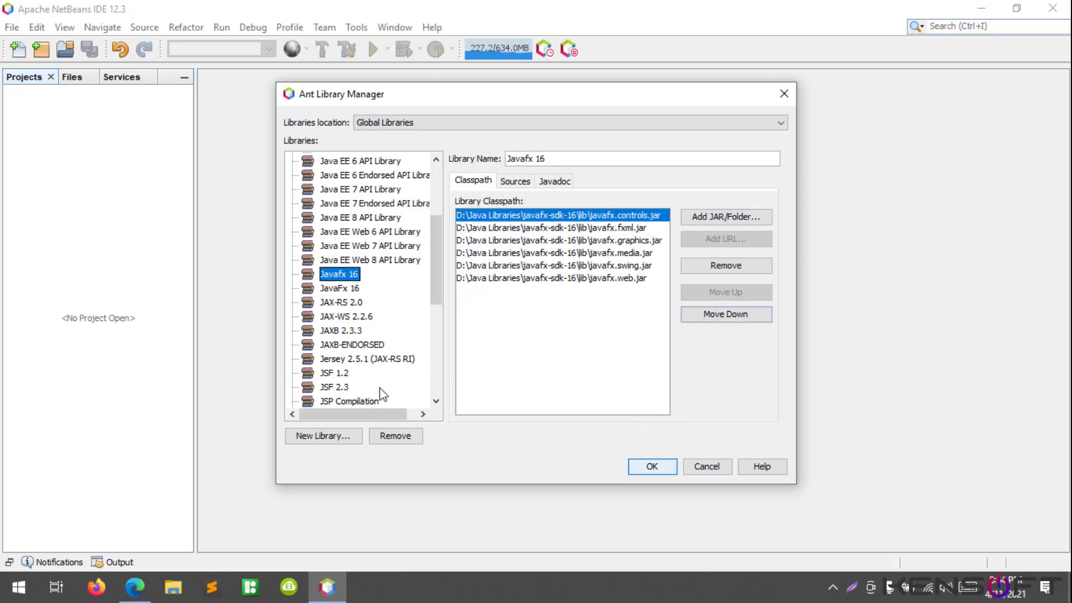
click(394, 439)
click(352, 275)
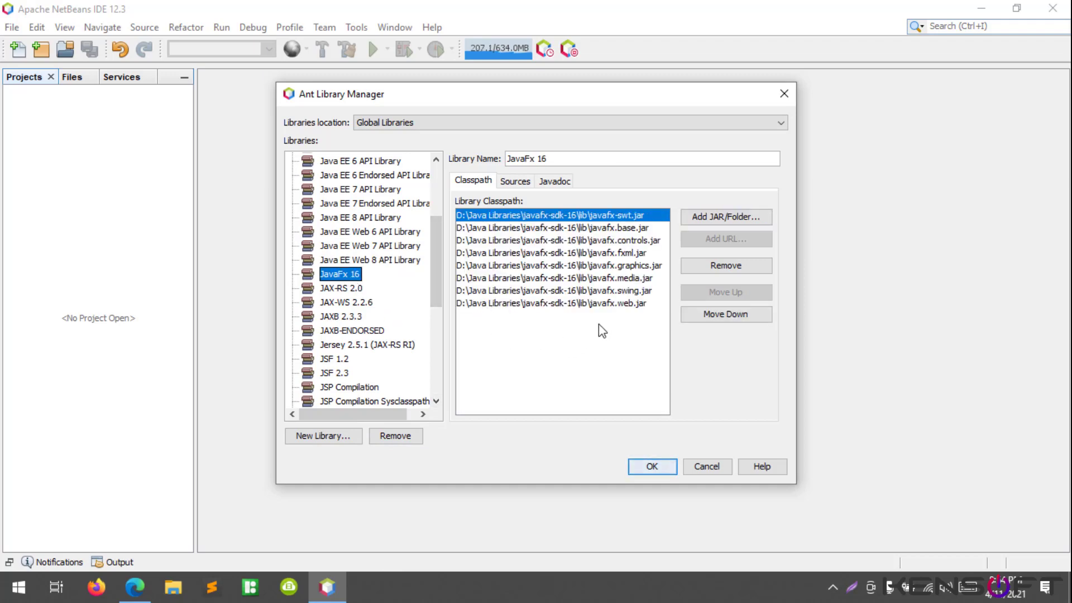
click(542, 162)
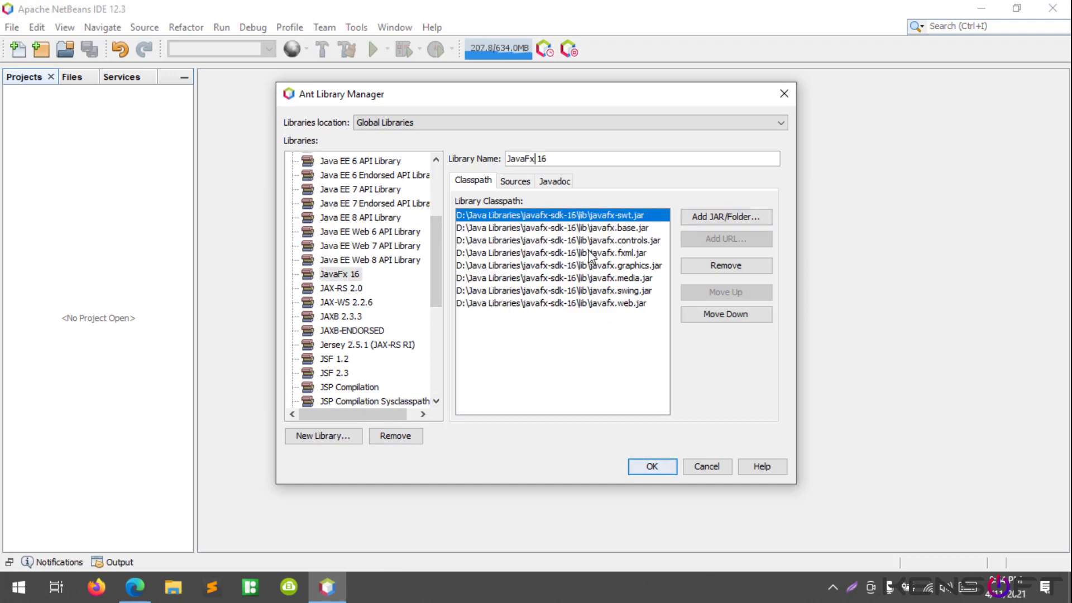
click(647, 467)
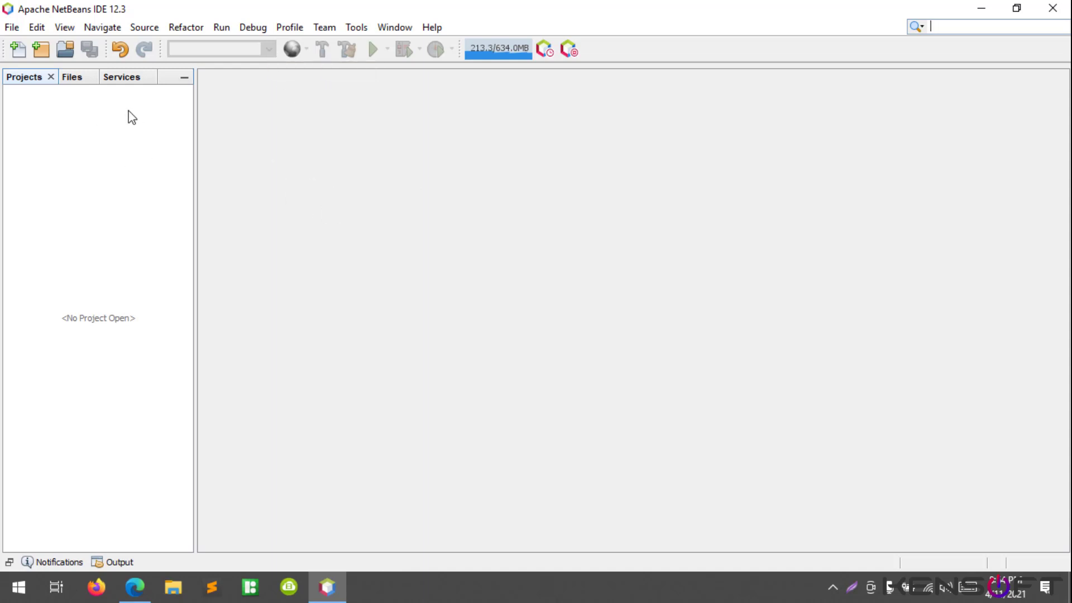
Create a Java with Ant Java Application project named "SetupJavaFX" without generating a main class.
click(41, 50)
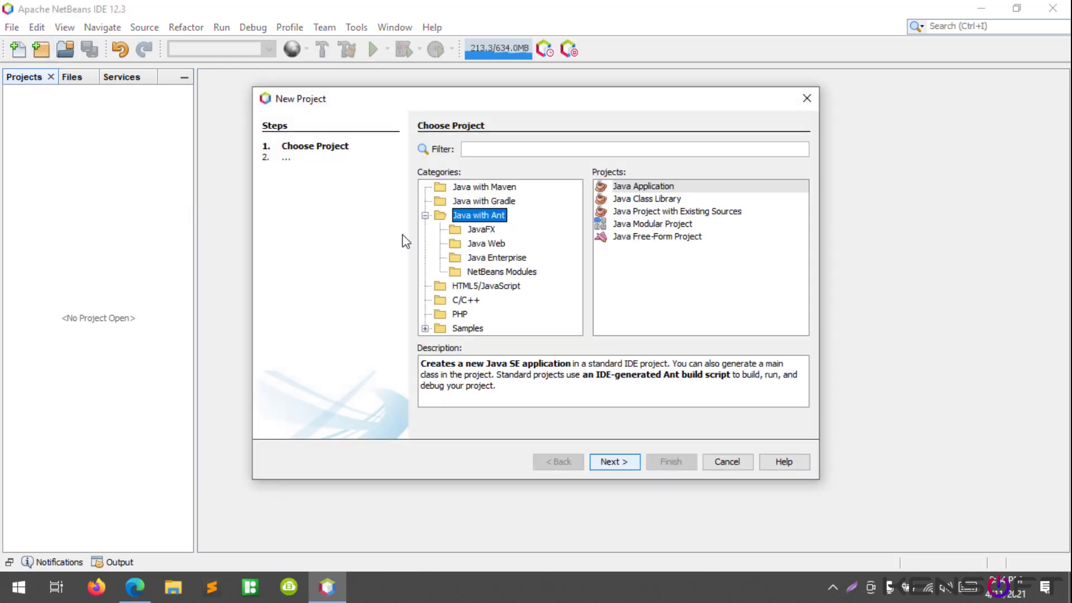
click(626, 189)
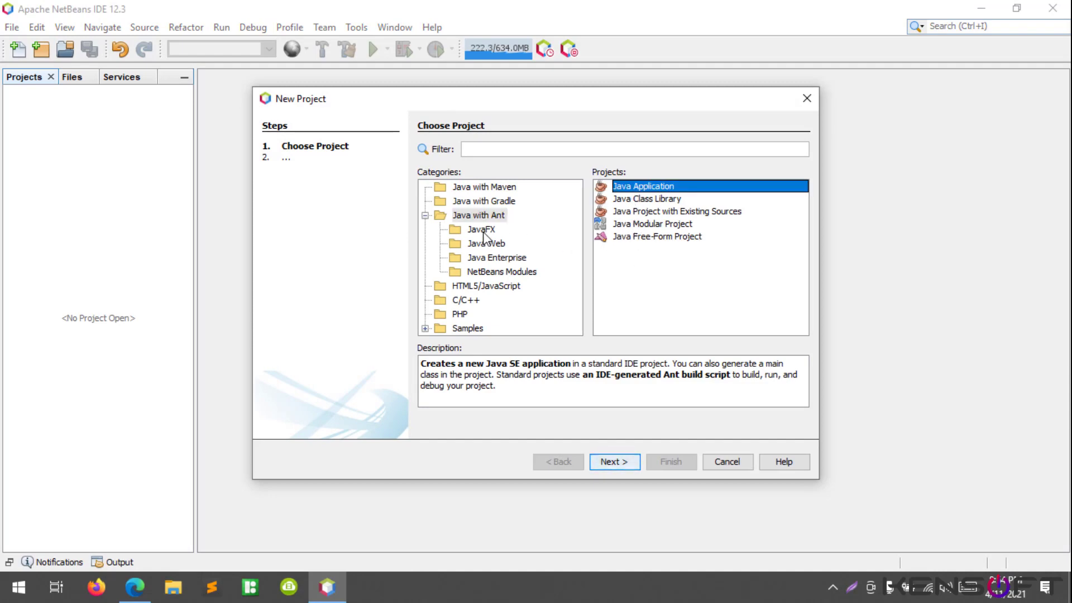
click(628, 464)
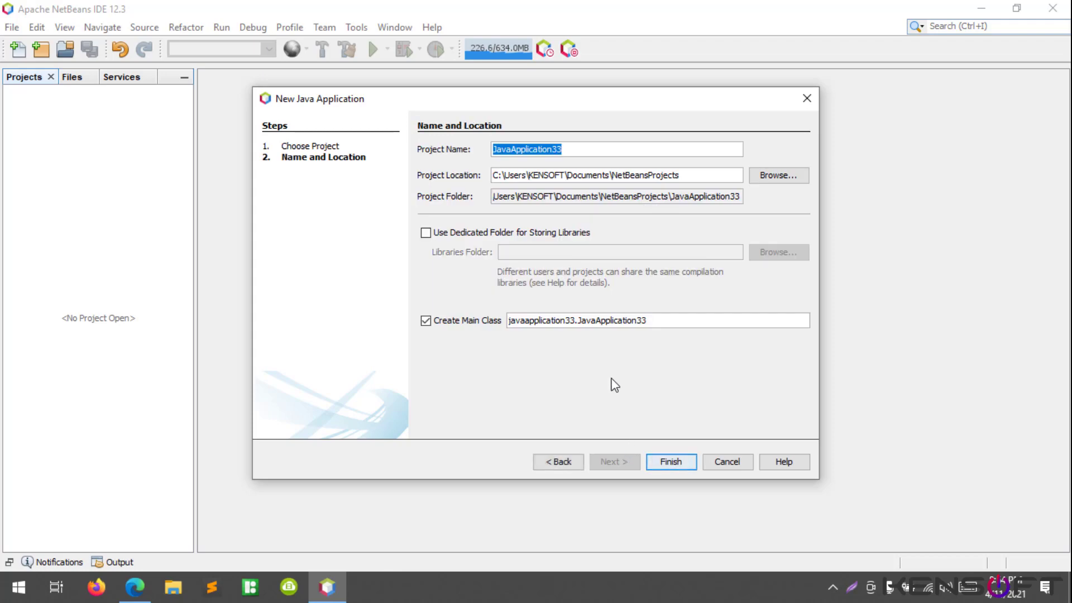
text(Setu)
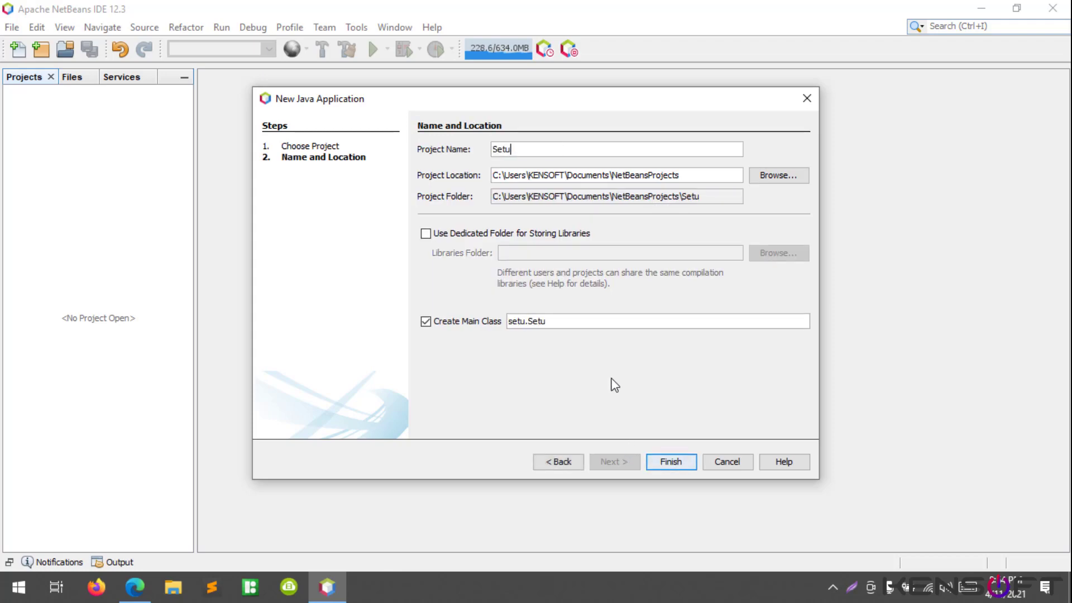
text(pJavaFx)
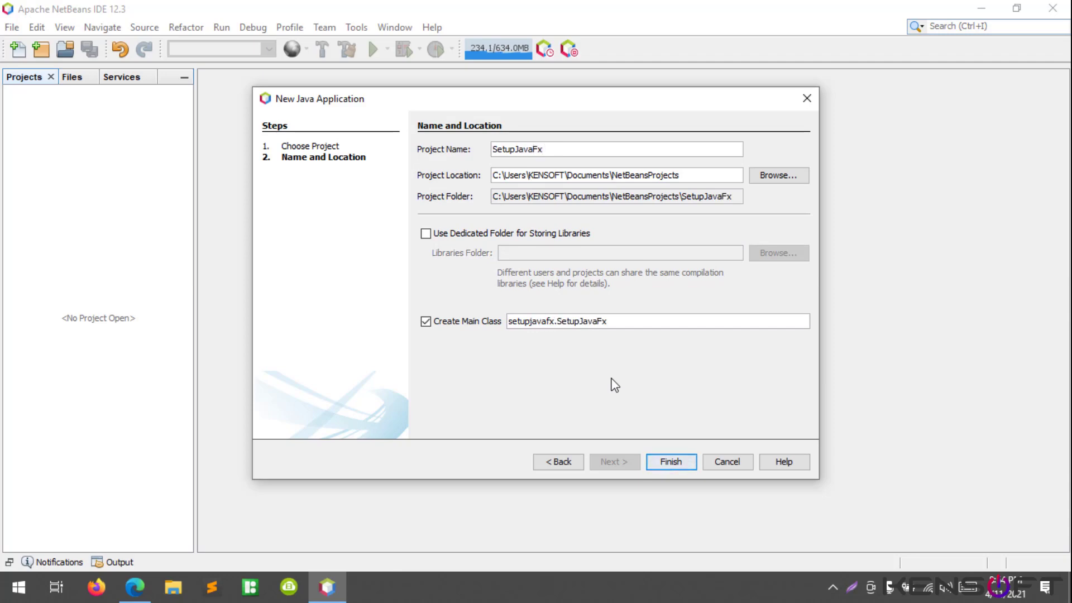
key(BackSpace)
text(X)
click(425, 322)
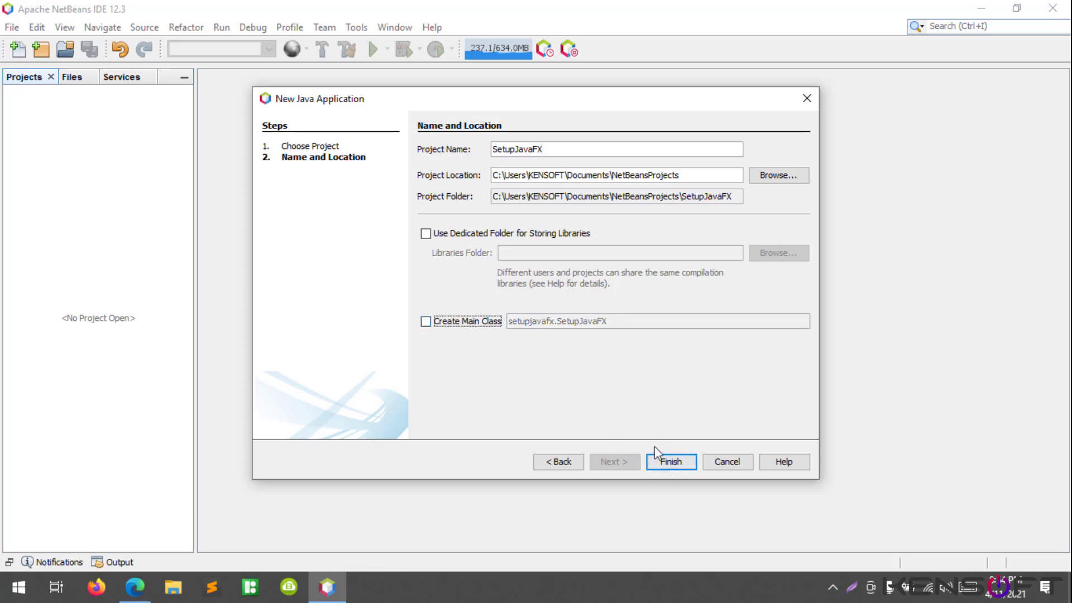
click(670, 464)
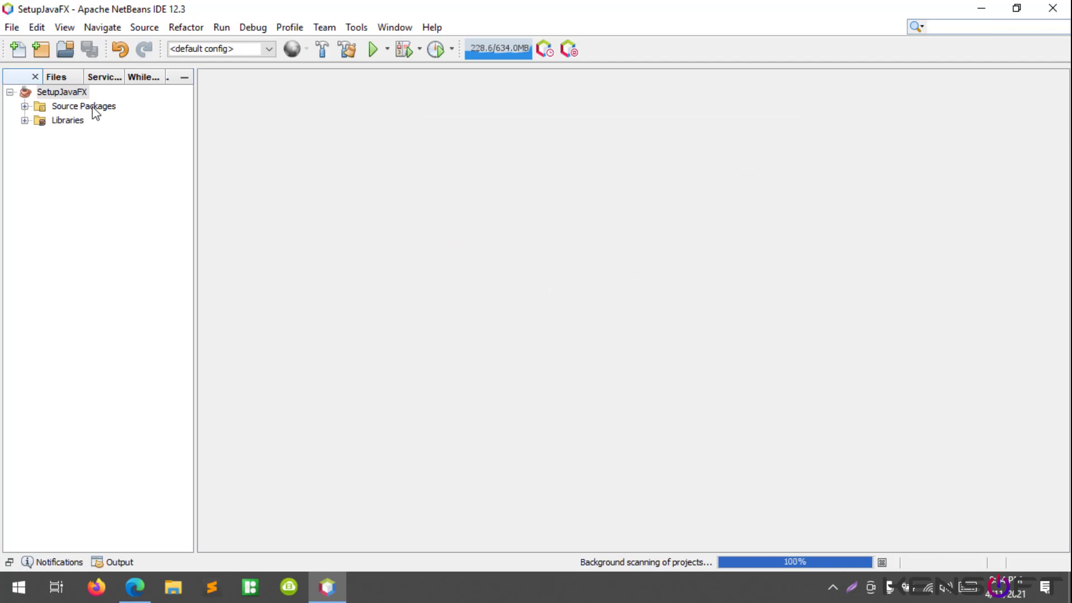
Check the Java platform and compile-time libraries in the SetupJavaFX project's properties, leaving the settings as they are.
click(75, 93)
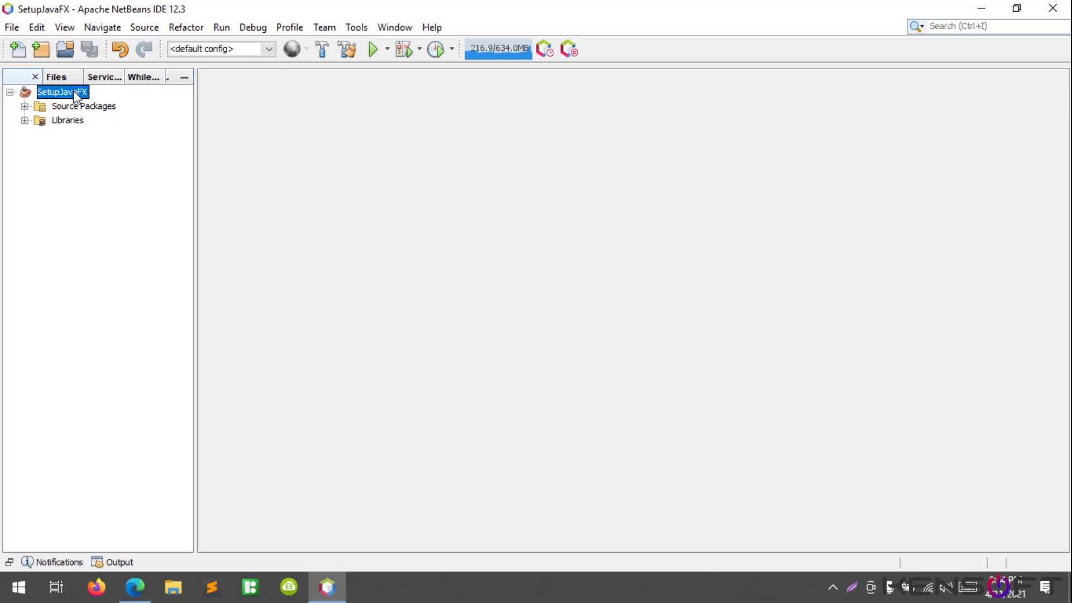
right_click(74, 94)
click(160, 529)
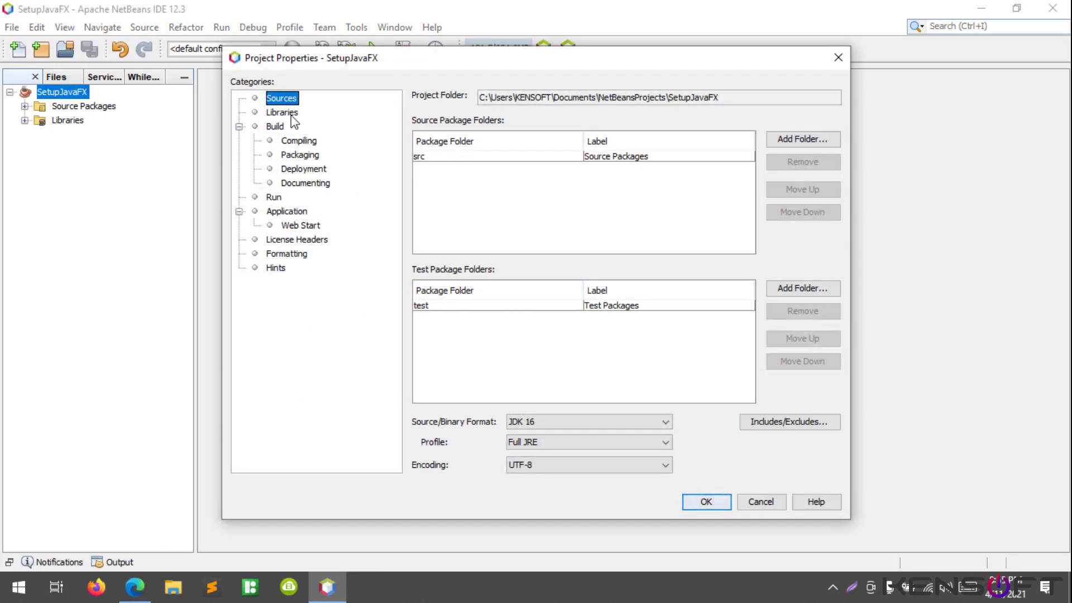
click(291, 114)
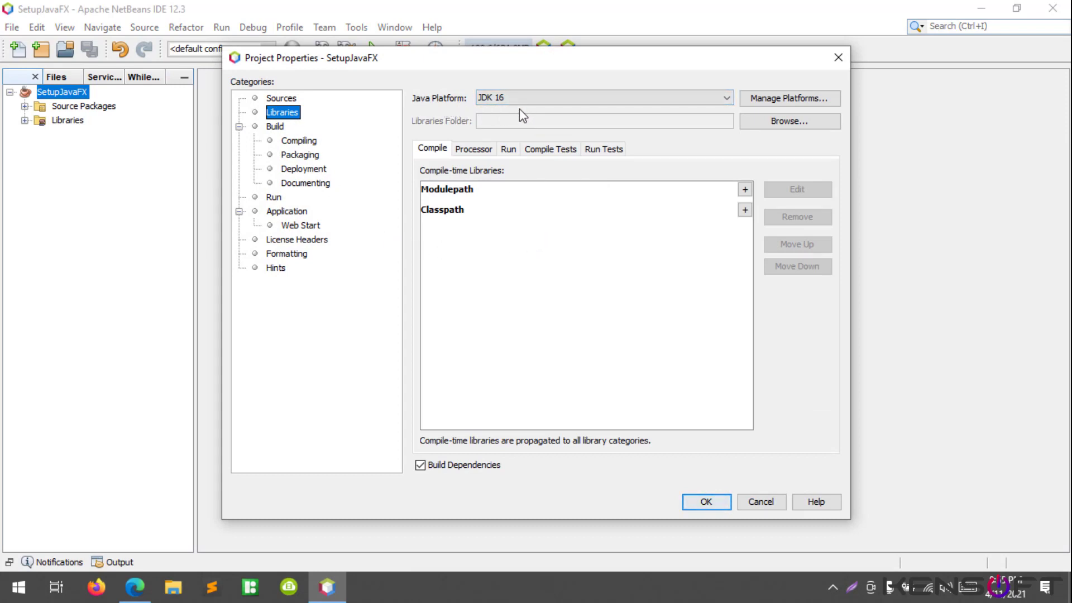
click(762, 502)
Inspect the platform folders of the registered Java platforms JDK 16 and Oracle JDK 16.
click(354, 27)
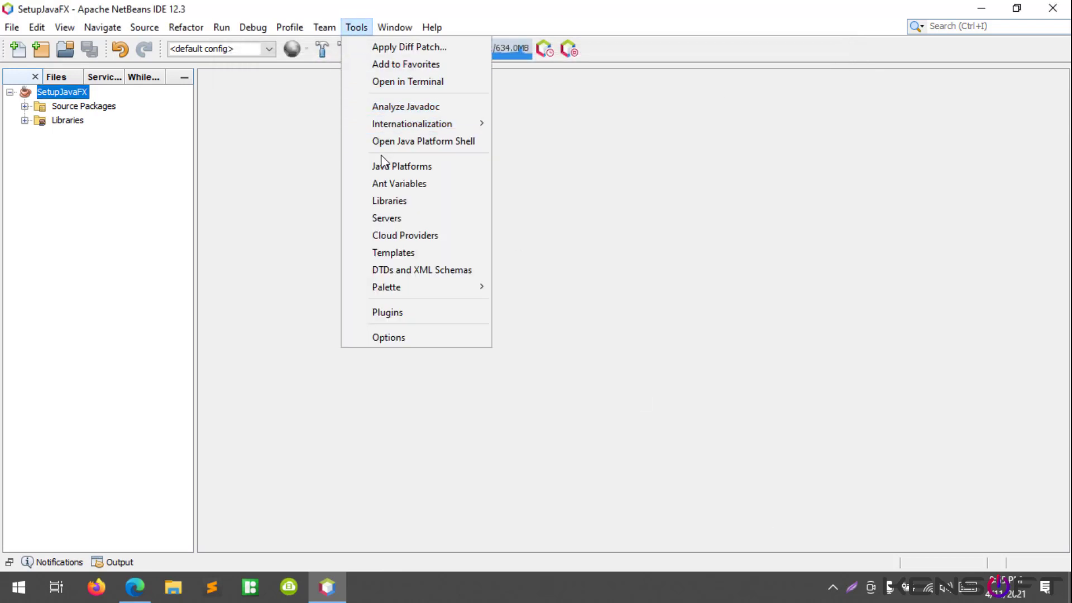
click(410, 167)
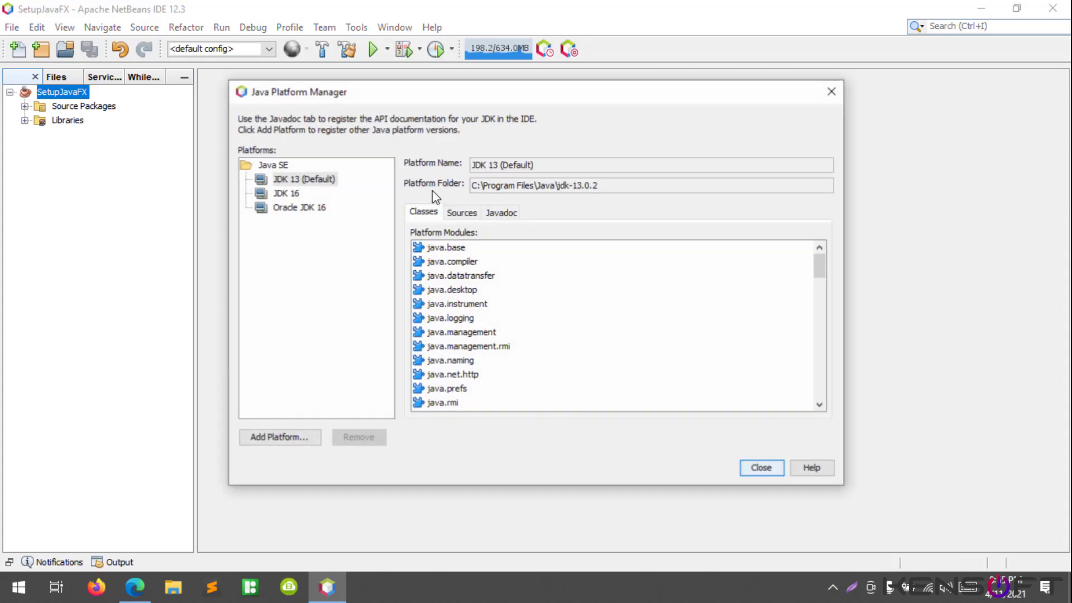
click(290, 194)
click(295, 209)
click(290, 193)
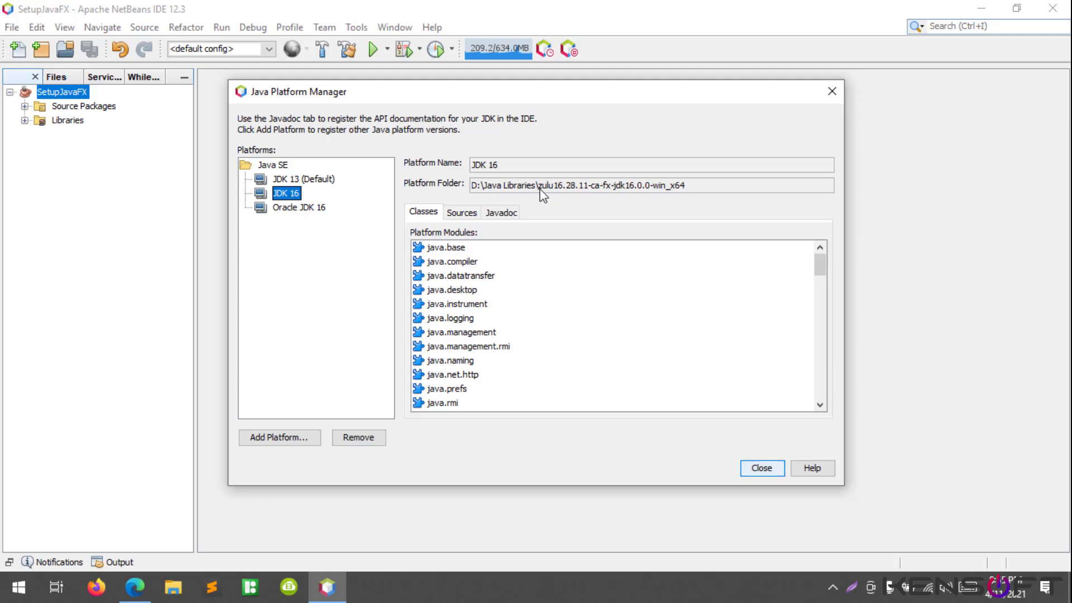
click(296, 209)
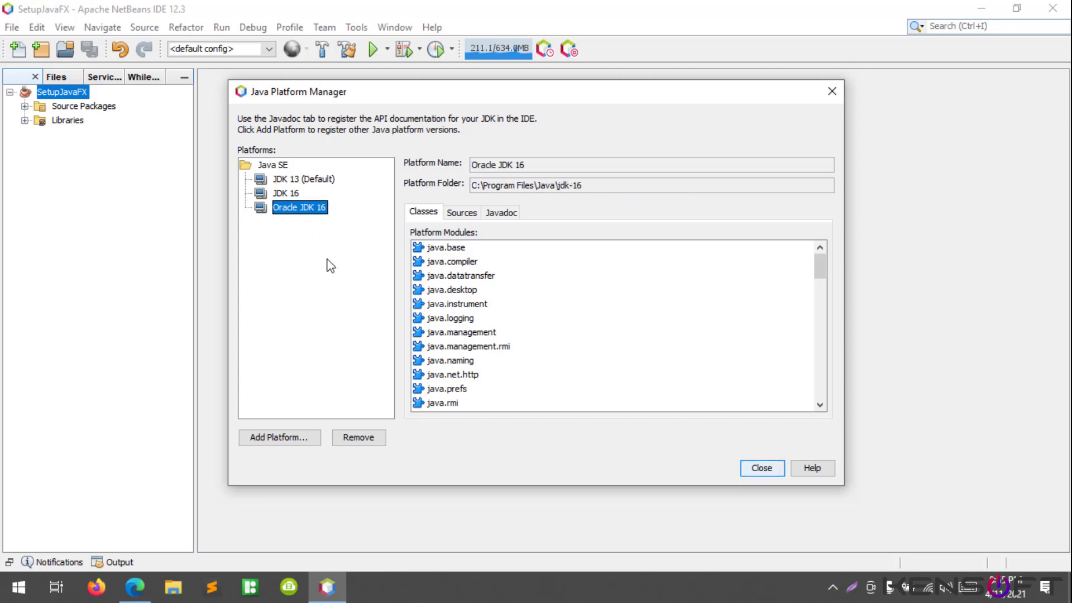
Try to add the folder D:\Java Libraries\zulu16.28.11-ca-fx-jdk16.0.0-win_x64 as a Java Standard Edition platform.
click(292, 440)
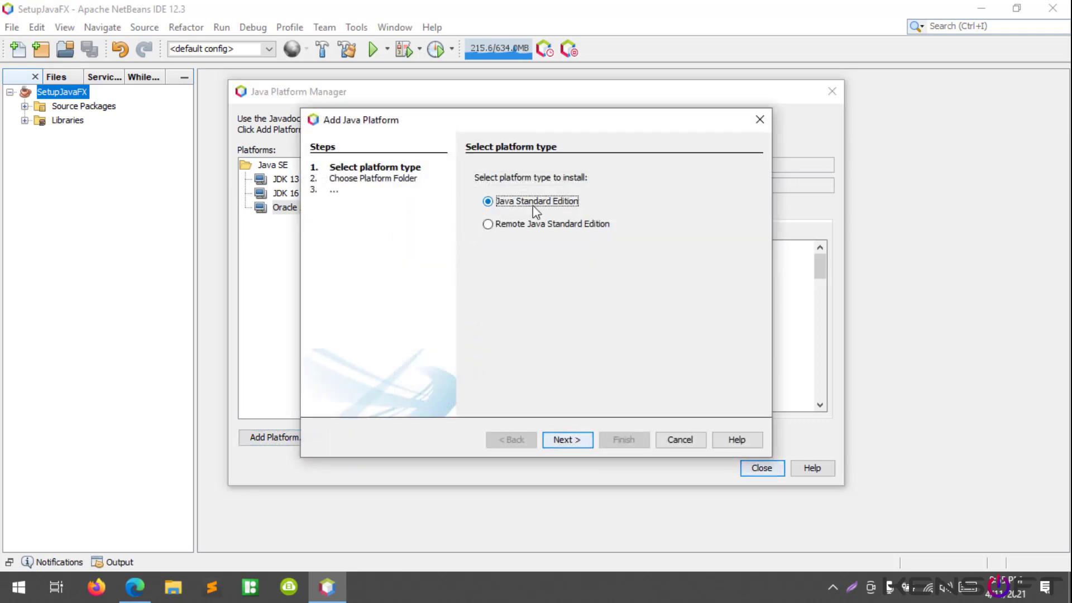
click(570, 443)
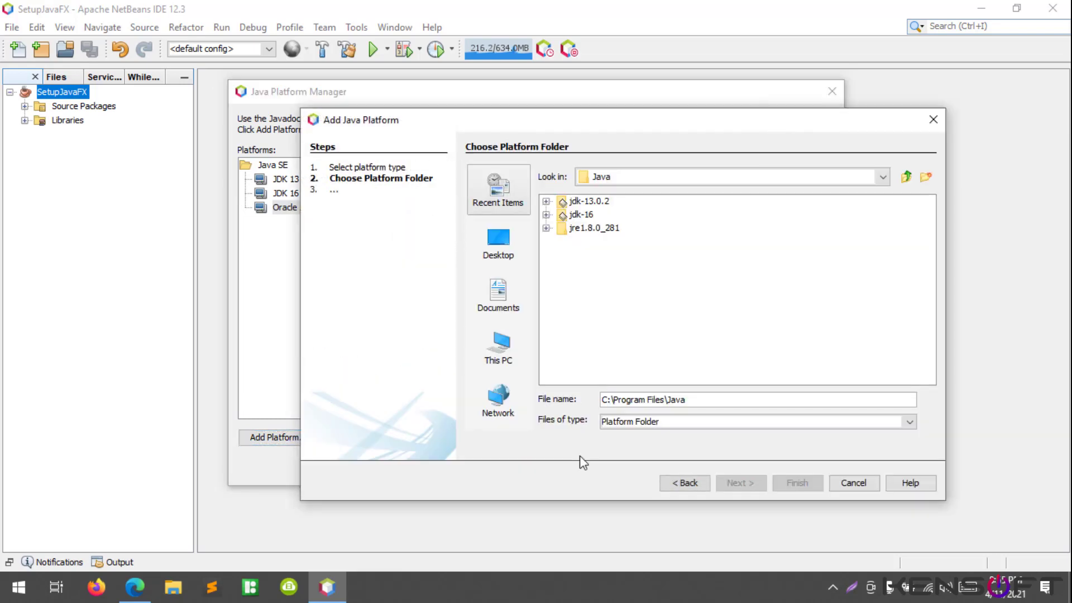
click(581, 215)
click(585, 207)
click(585, 212)
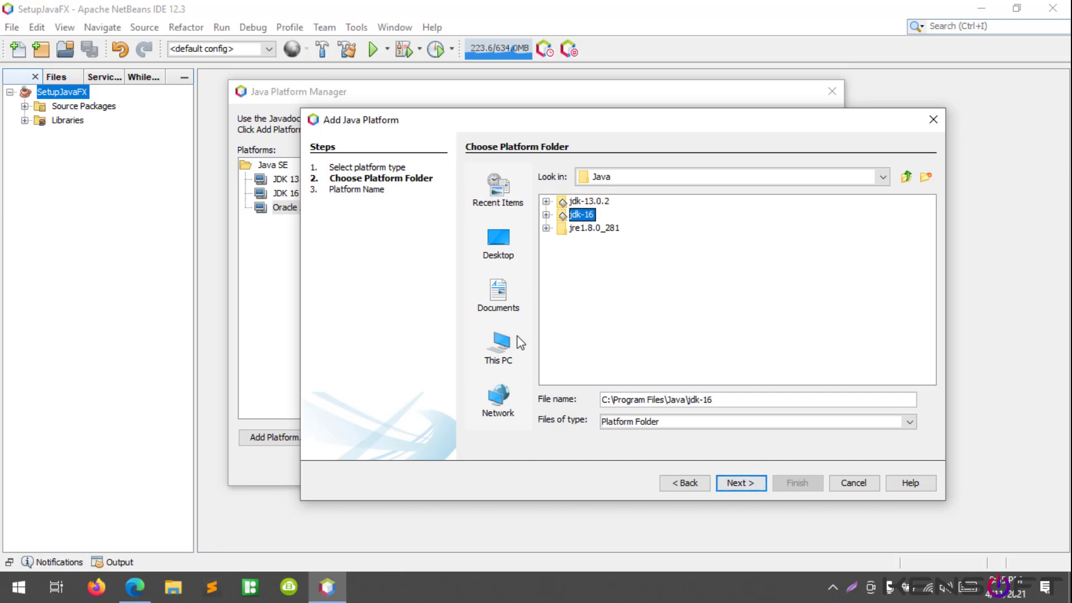
click(504, 362)
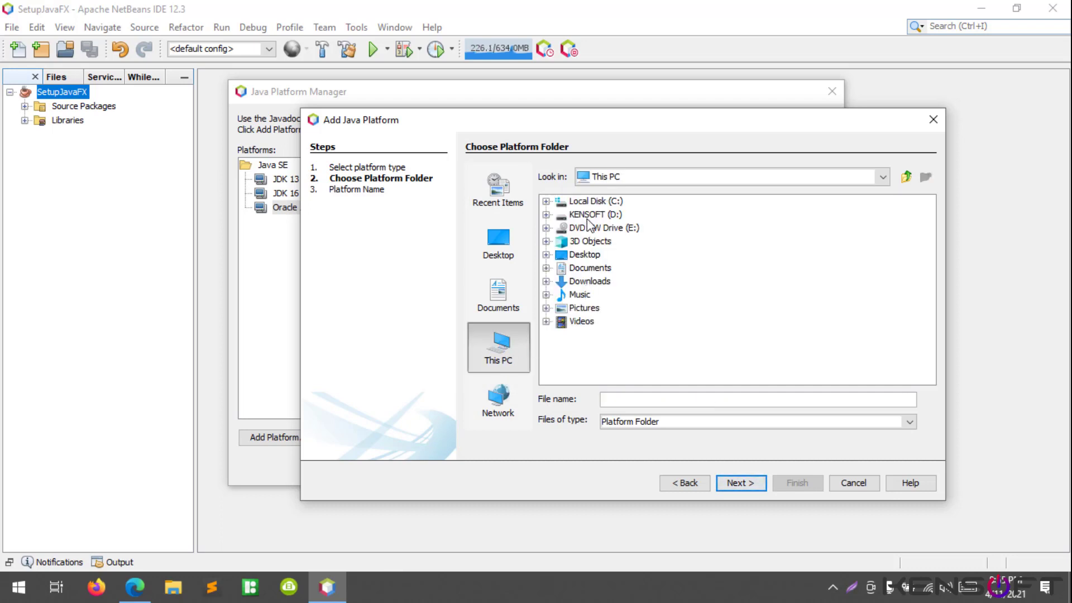
double_click(592, 215)
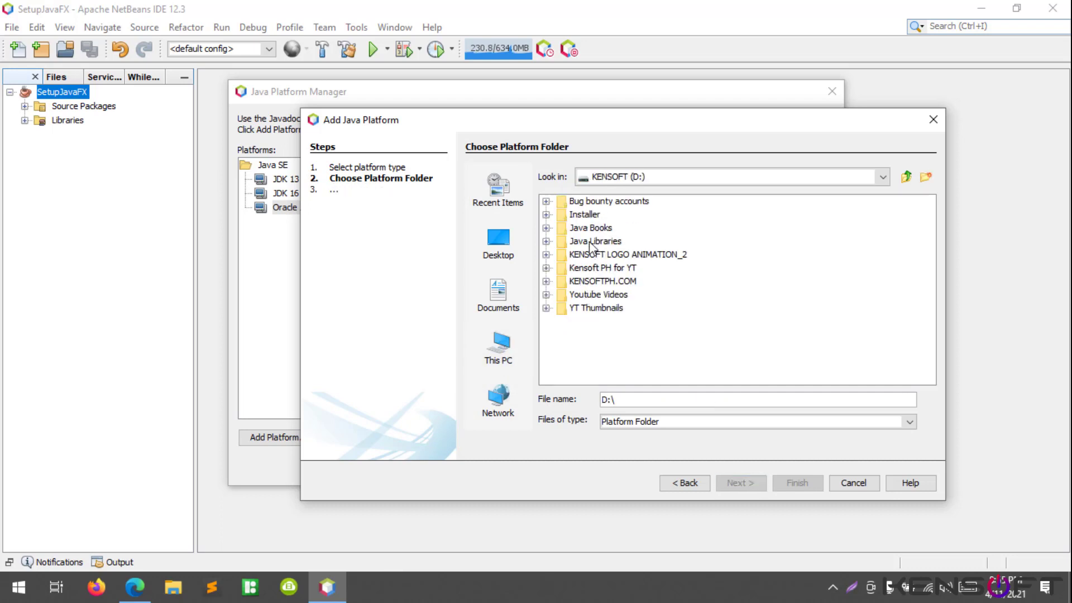
double_click(592, 241)
click(592, 271)
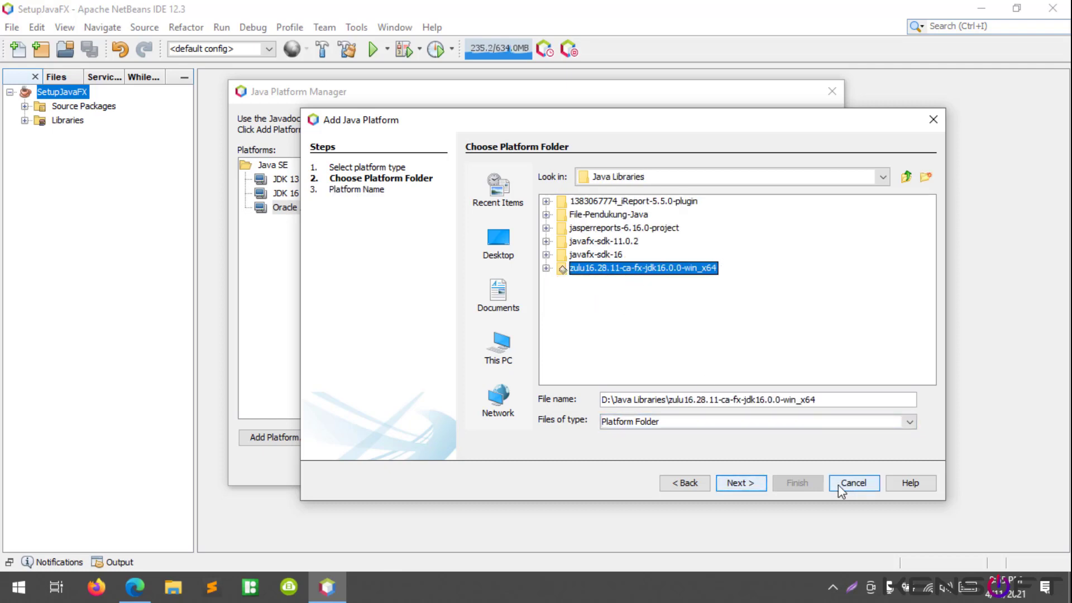
click(748, 485)
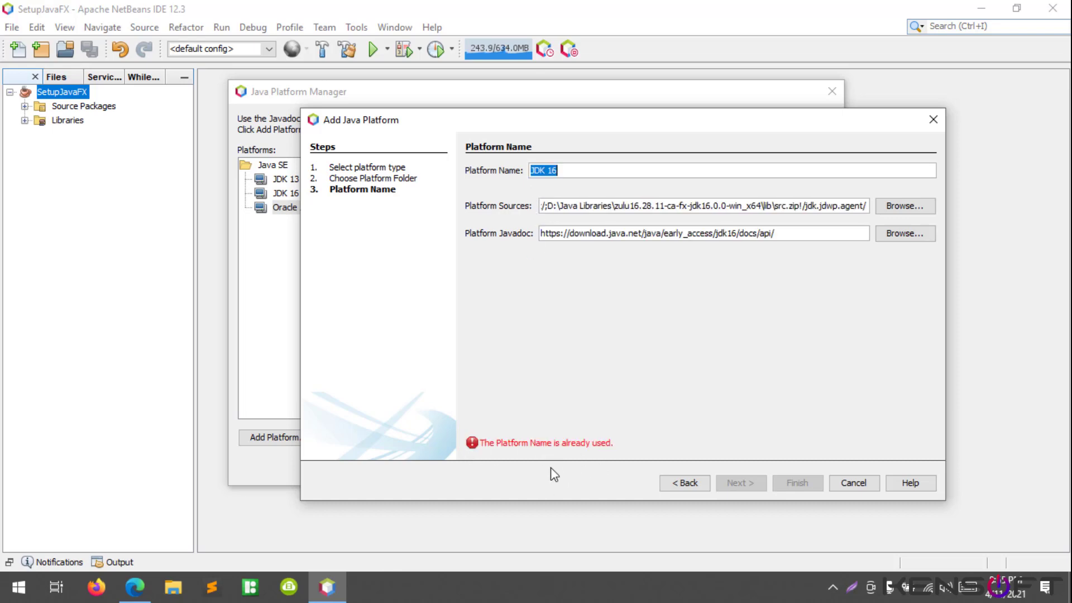
click(853, 483)
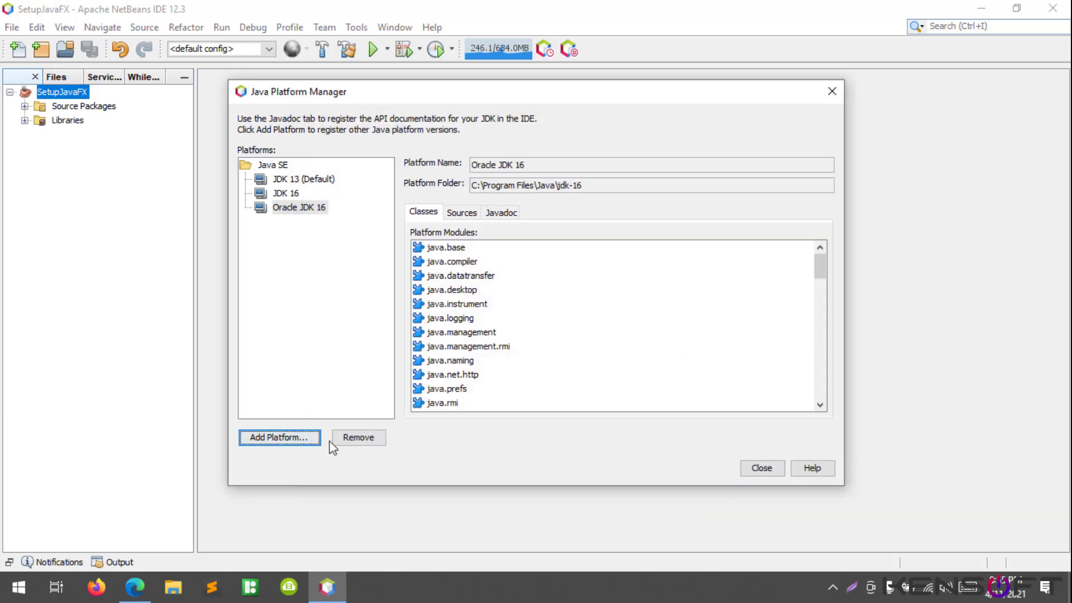
click(778, 469)
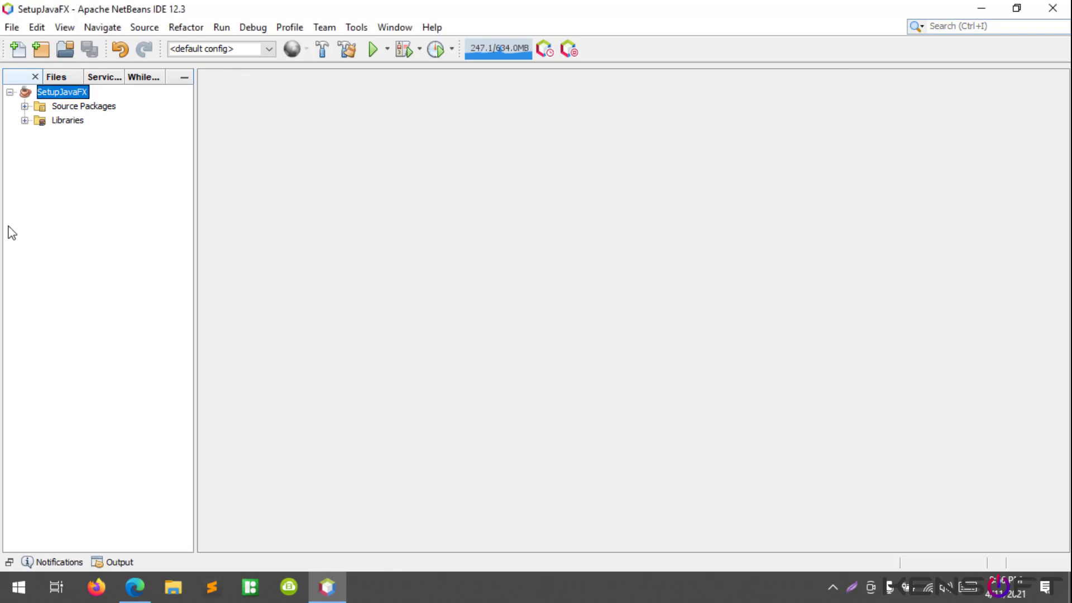
Select JDK 16 as the Java platform in the SetupJavaFX project's library properties.
right_click(72, 98)
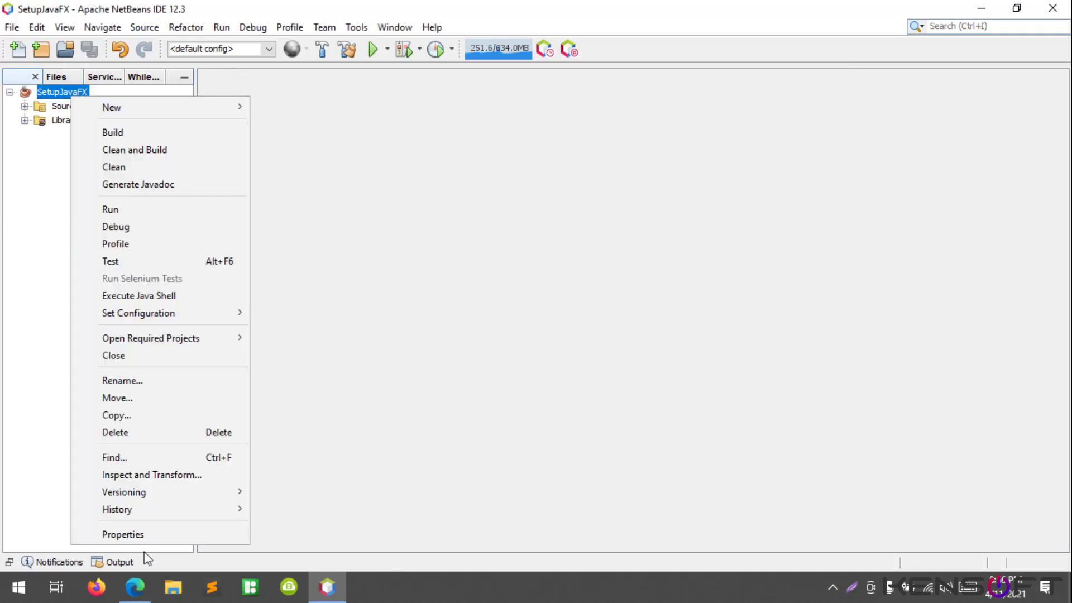
click(122, 535)
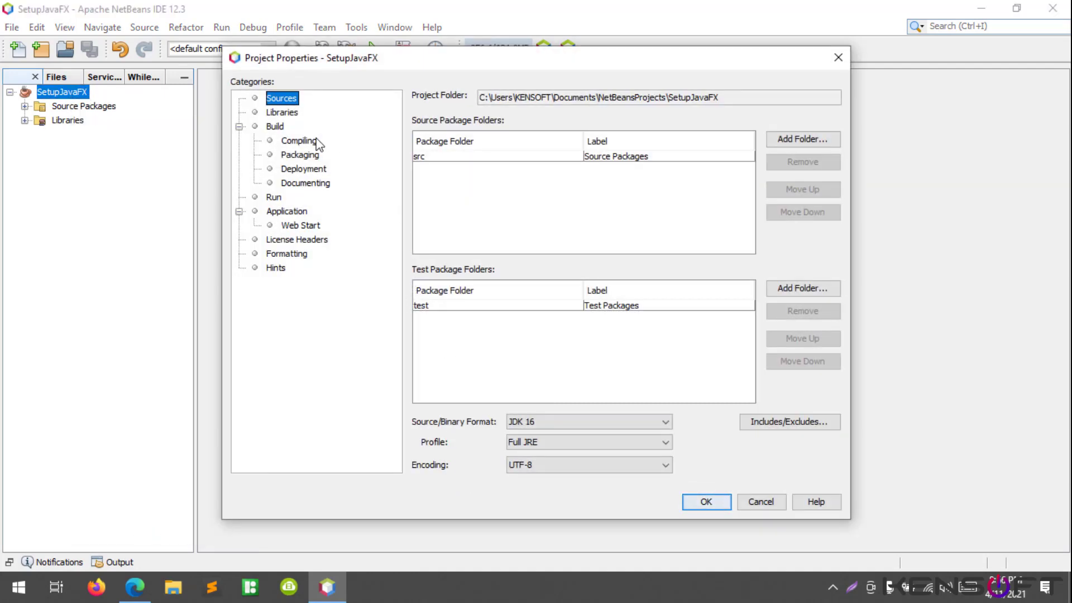
click(286, 114)
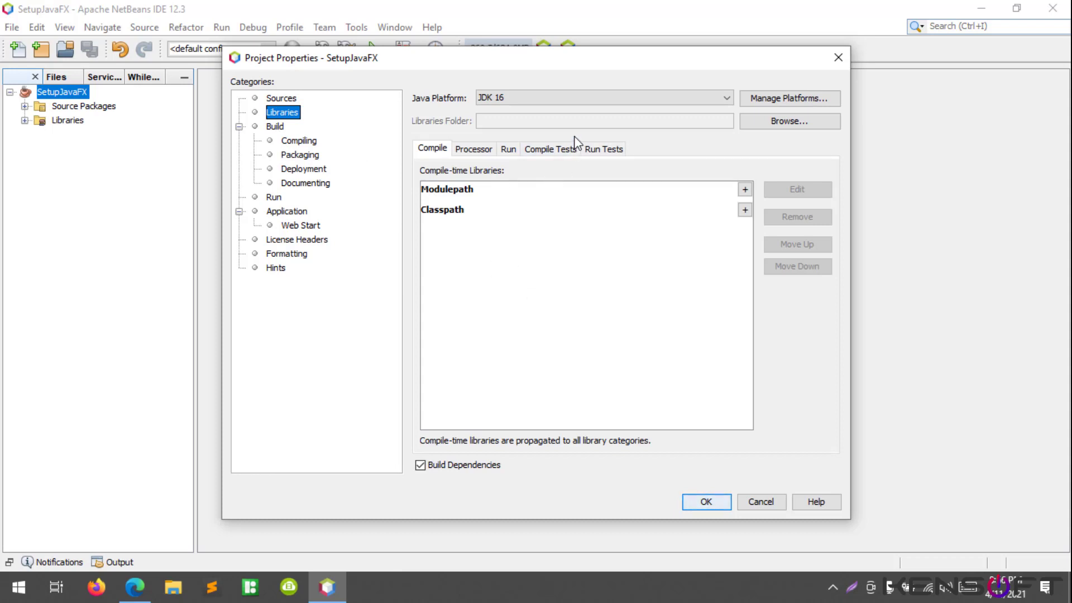
click(561, 101)
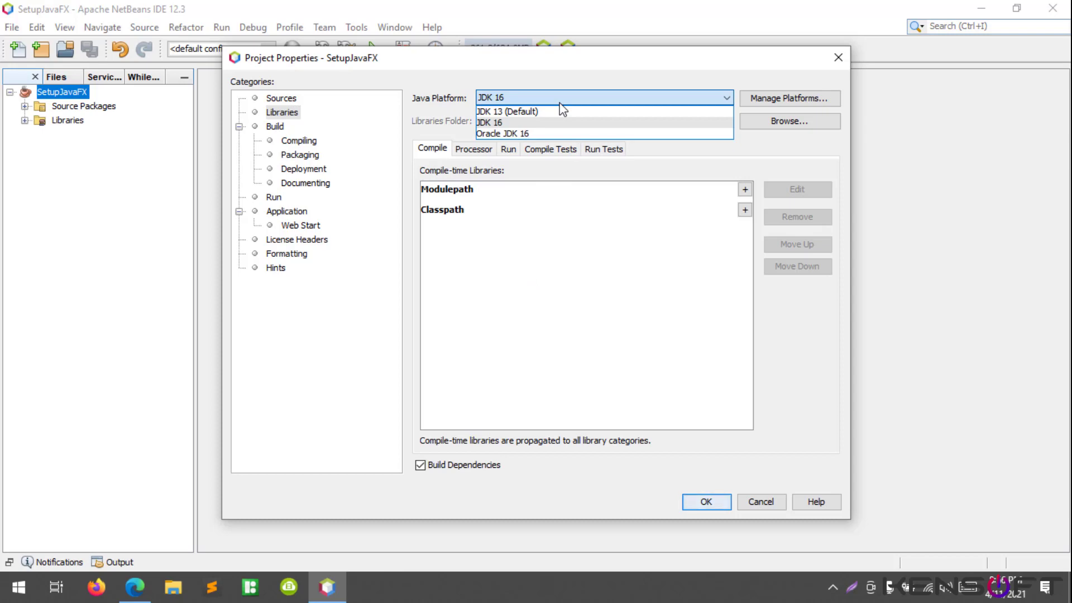
click(551, 120)
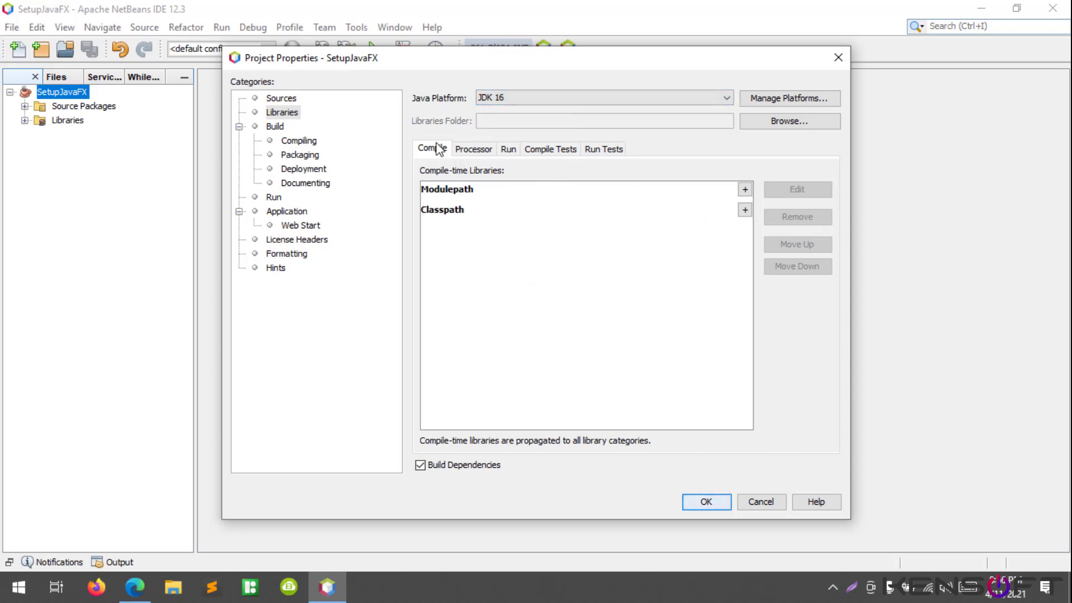
Add the global library "JavaFX 16" to the project's compile-time classpath.
click(745, 210)
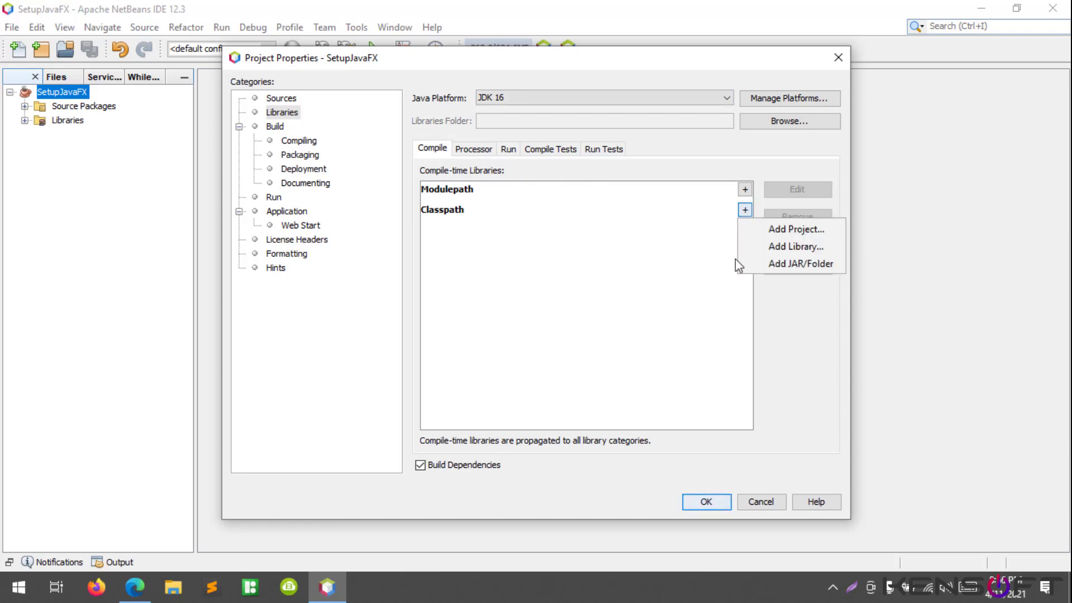
click(765, 247)
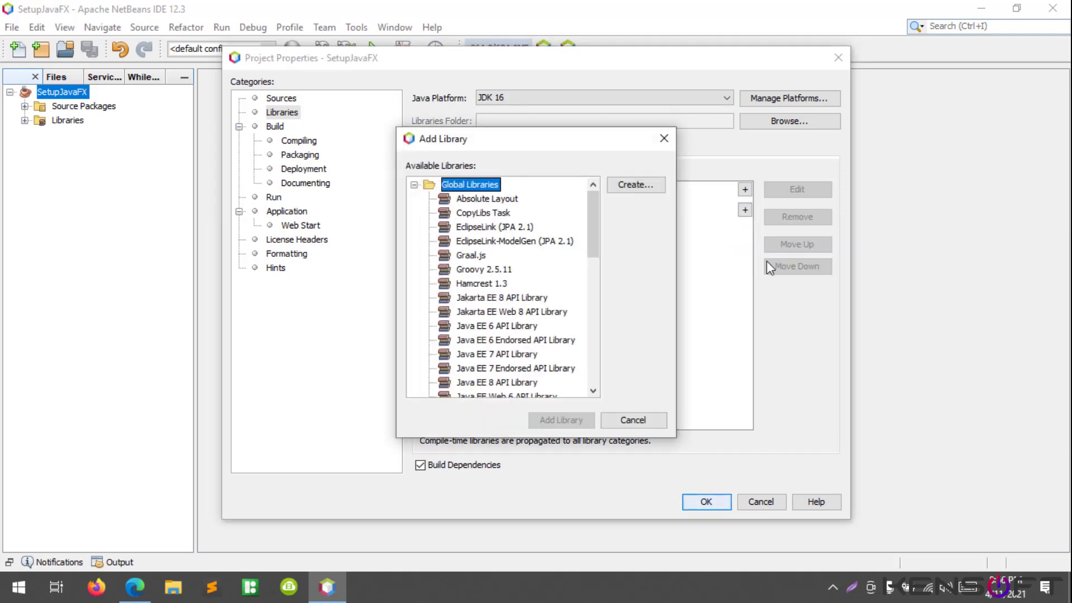
scroll(498, 257, down, 2)
click(483, 354)
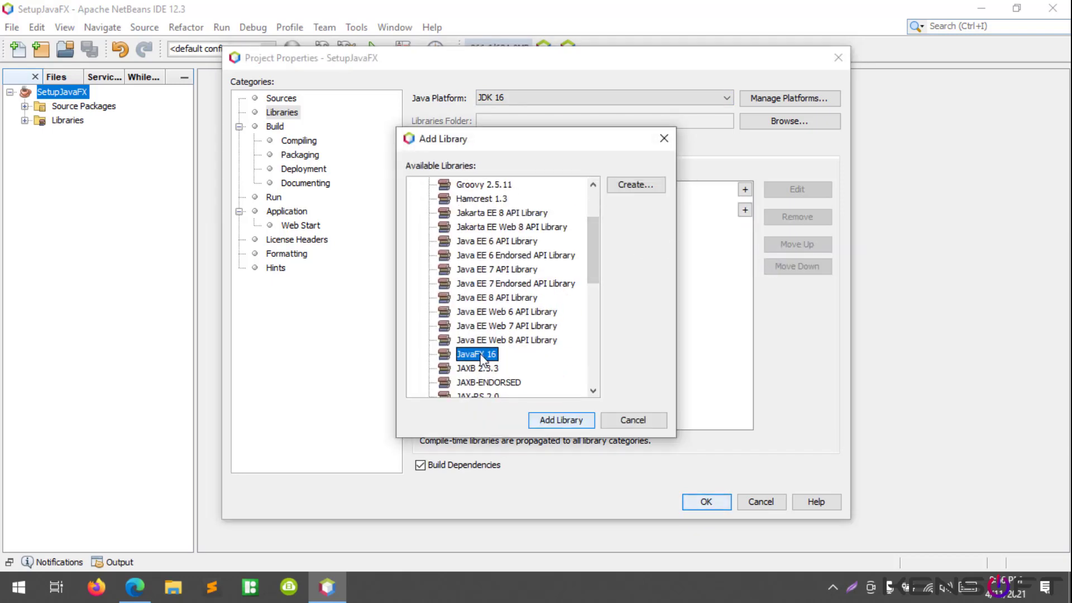
click(578, 420)
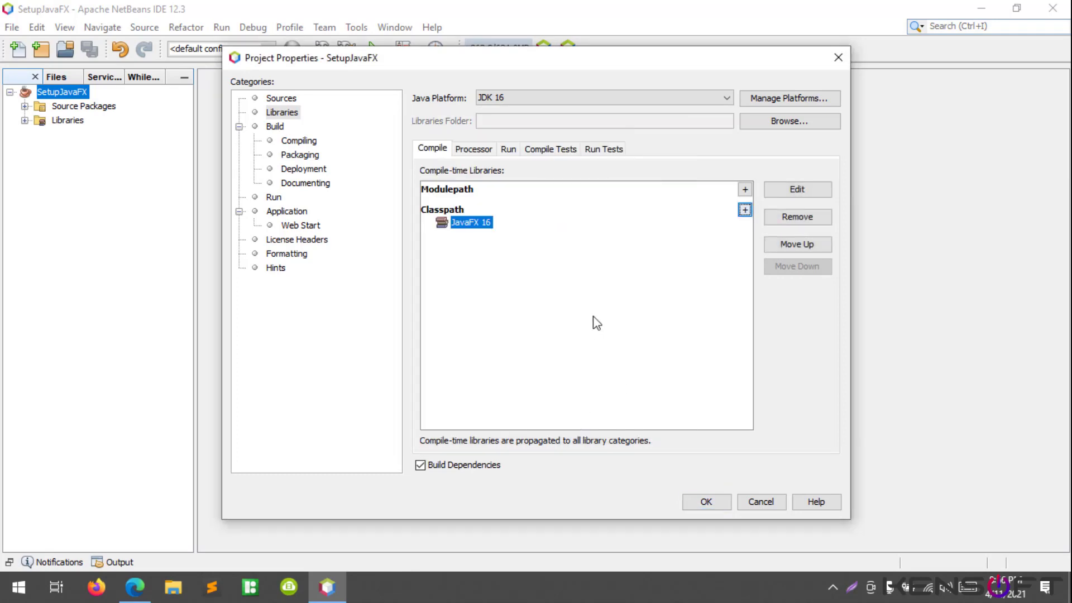
Add the global library JavaFX 16 to the project's run-time modulepath.
click(508, 149)
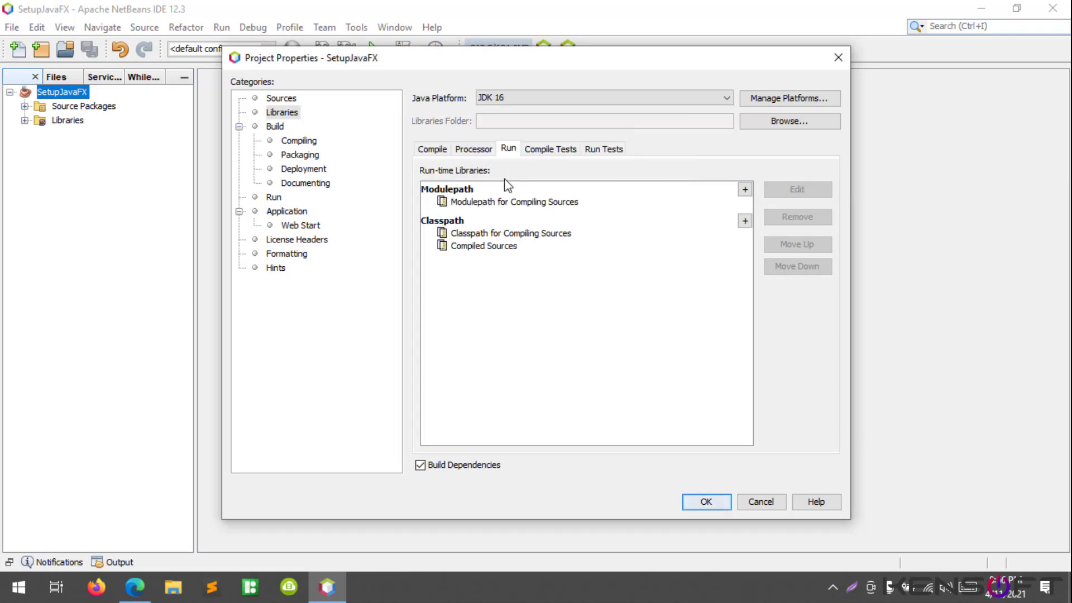
click(744, 189)
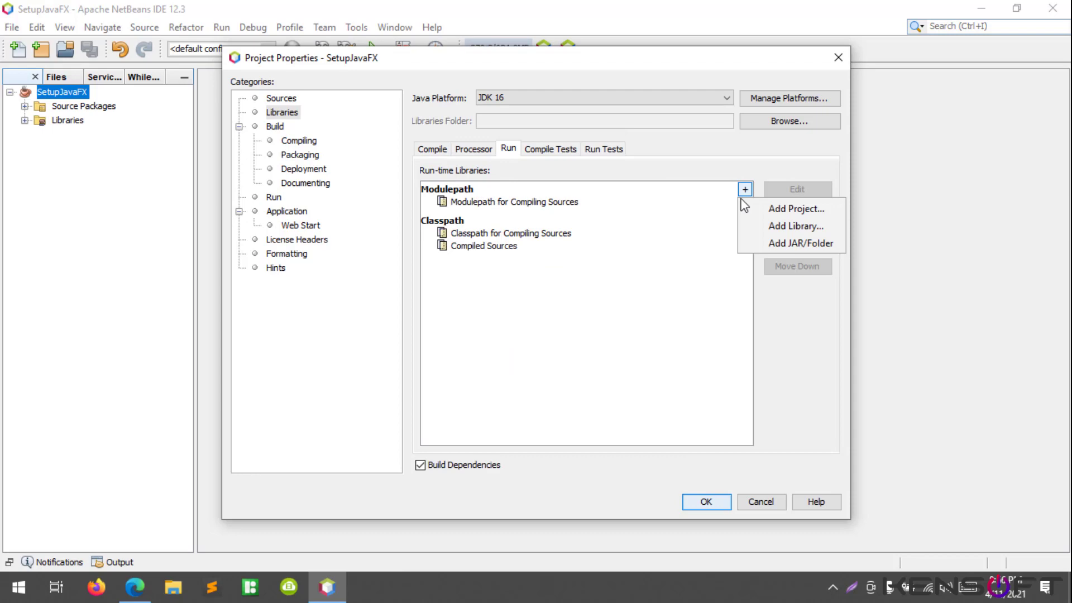
click(770, 233)
scroll(481, 310, down, 5)
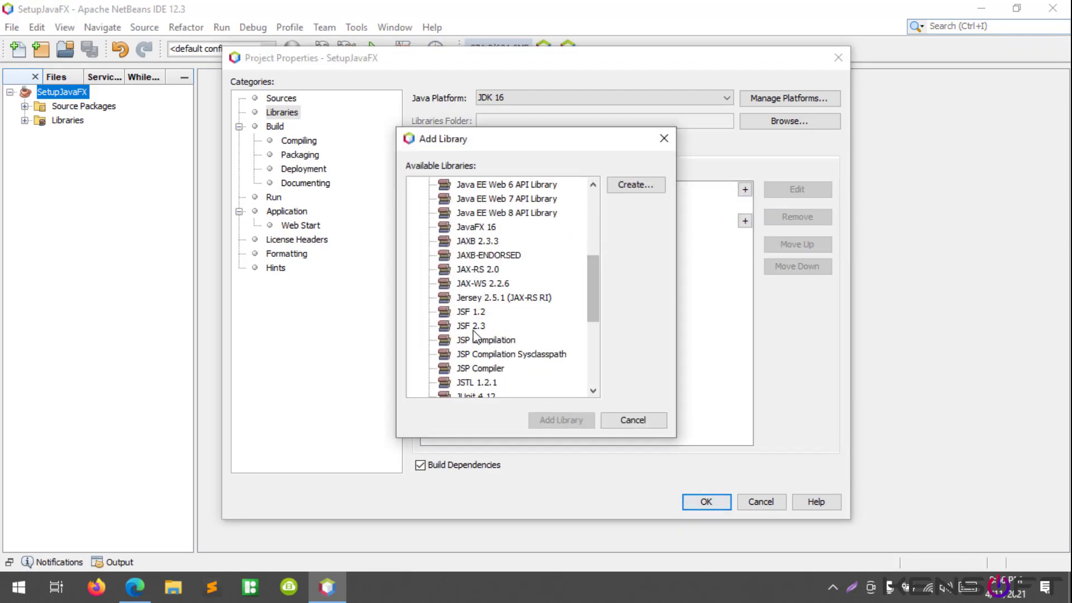
click(474, 226)
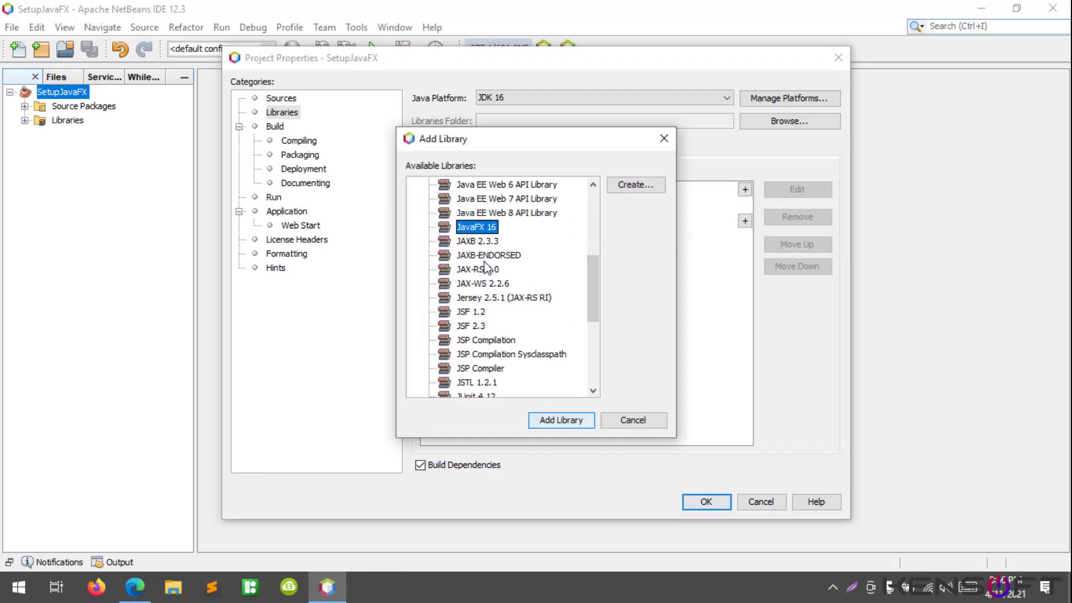
click(558, 420)
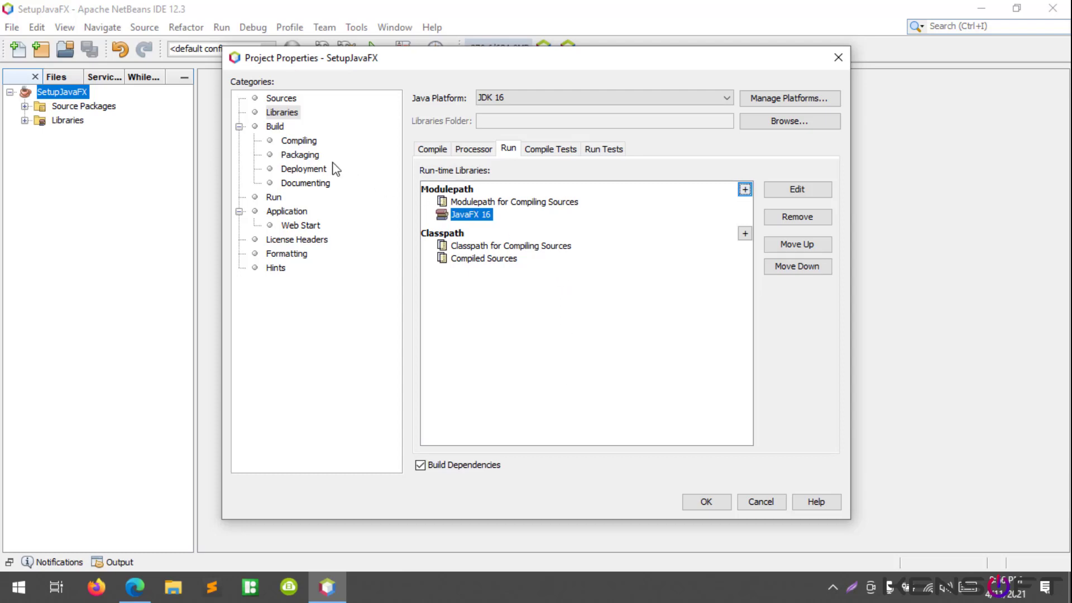
Review the project's build, run, source and library settings, and save the SetupJavaFX project properties.
click(298, 141)
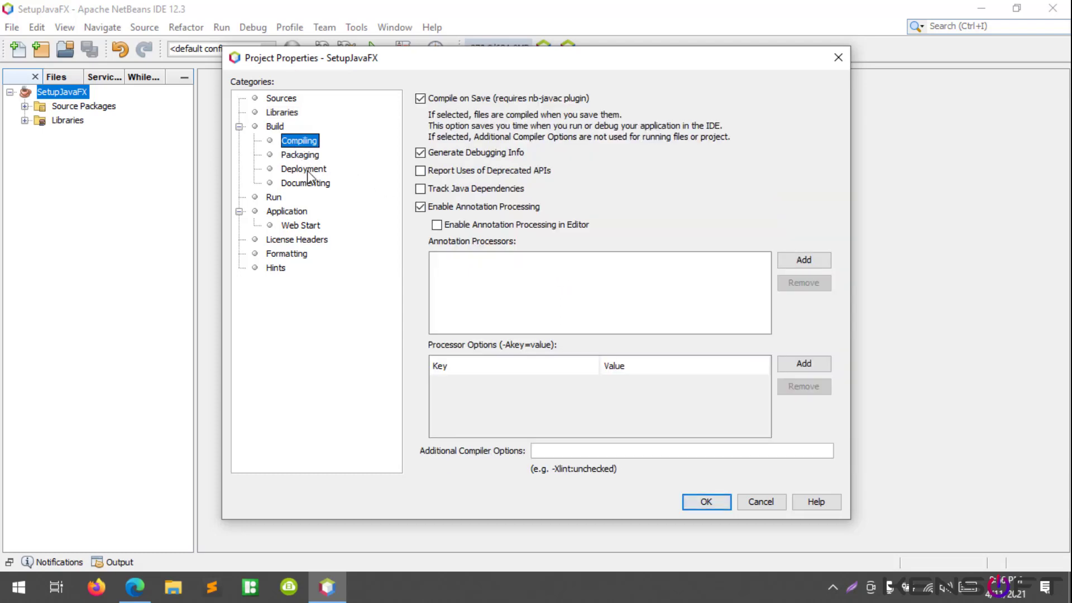
click(306, 156)
click(307, 170)
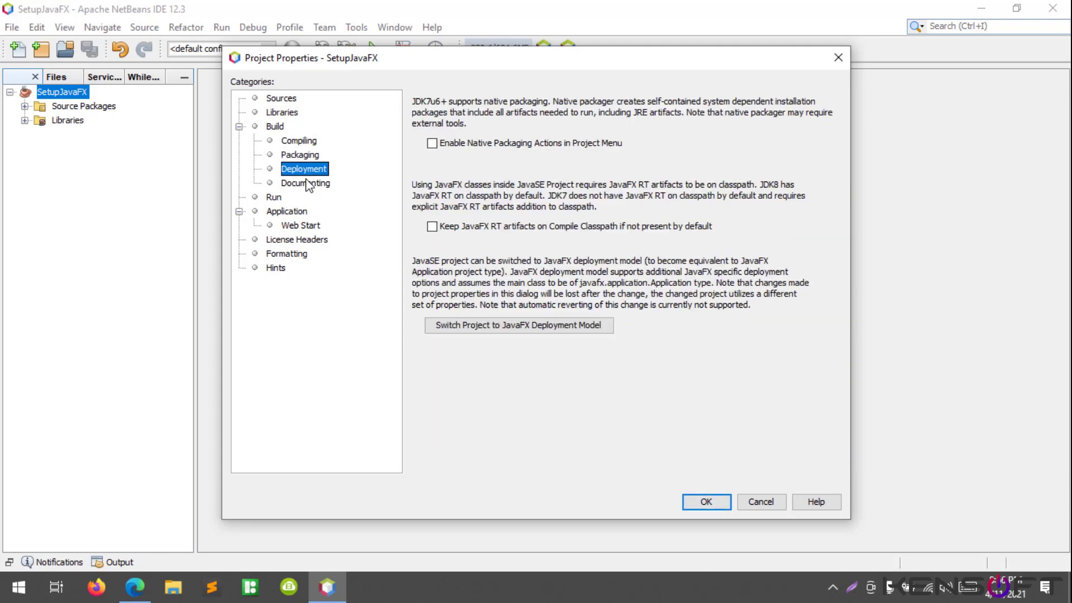
click(301, 184)
click(278, 199)
click(516, 268)
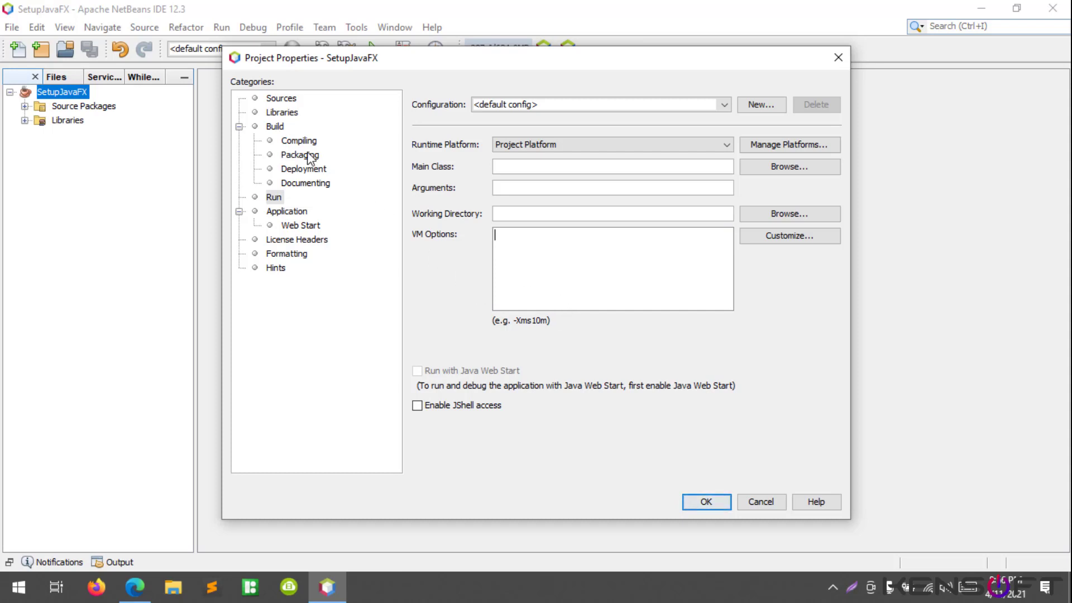
click(272, 113)
click(272, 100)
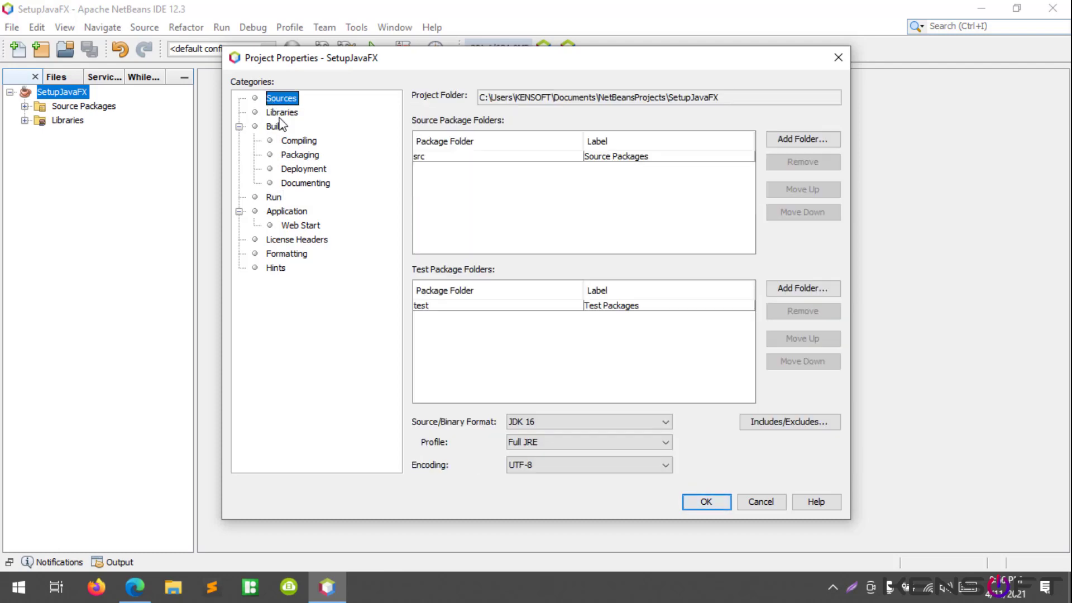
click(278, 117)
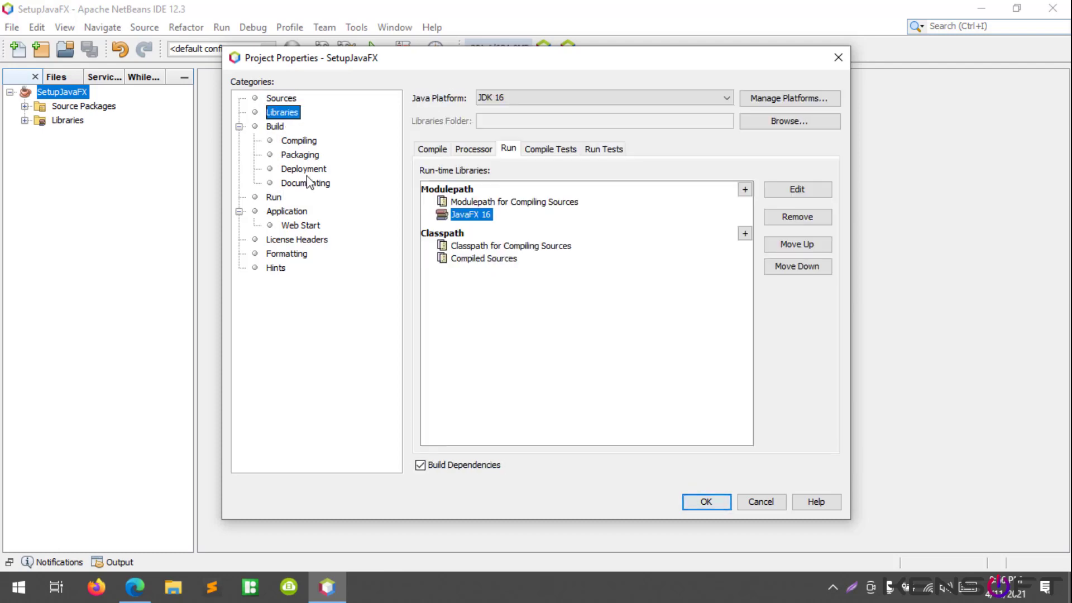
click(725, 502)
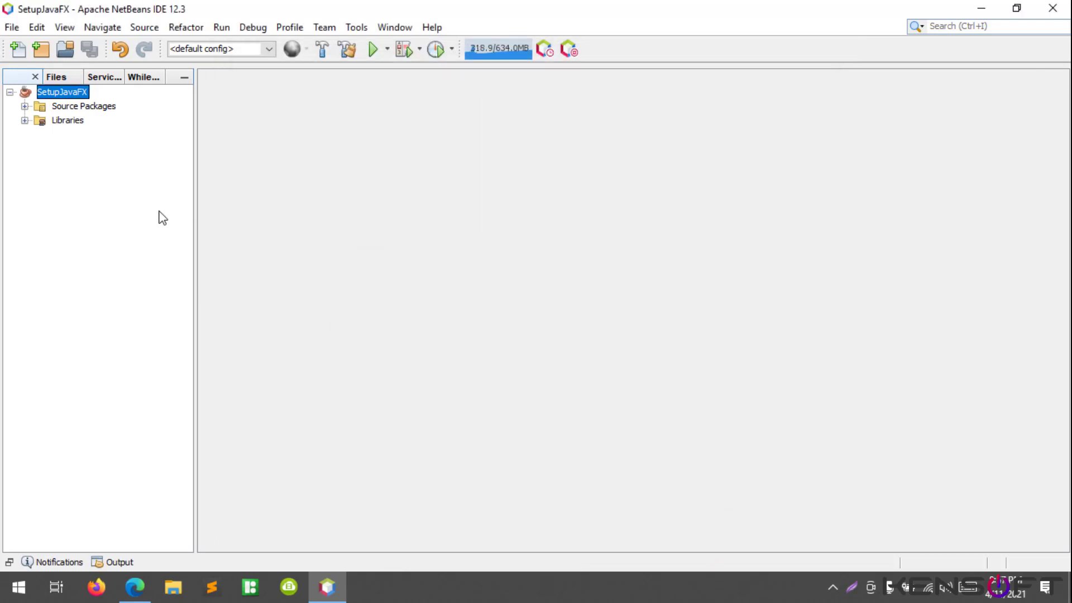
Create a Java package named com.kensoftph in the SetupJavaFX project's source packages.
click(24, 106)
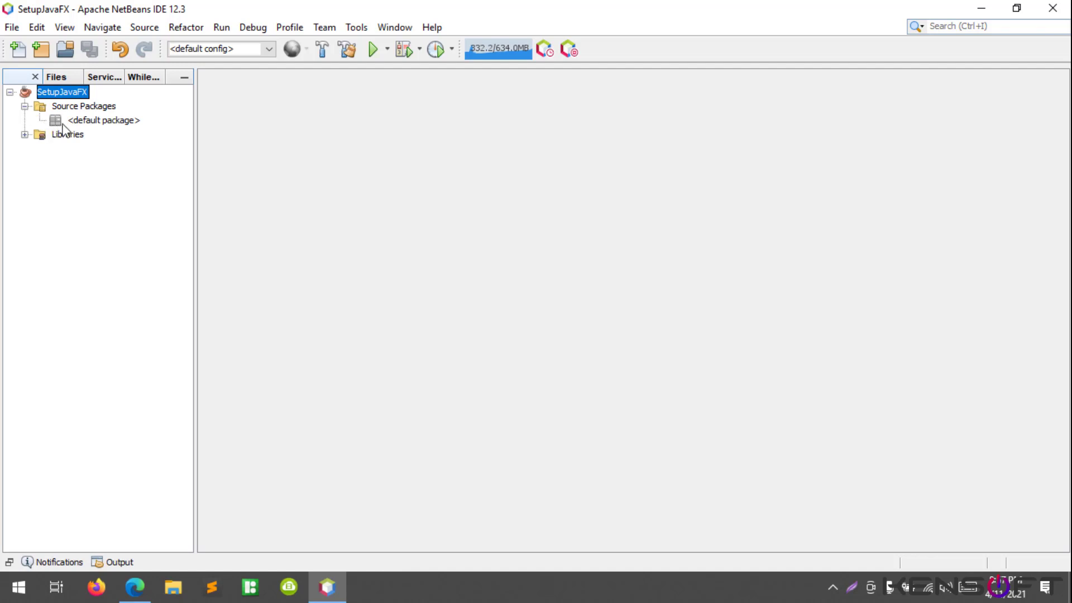
click(78, 123)
right_click(92, 127)
mouse_move(139, 134)
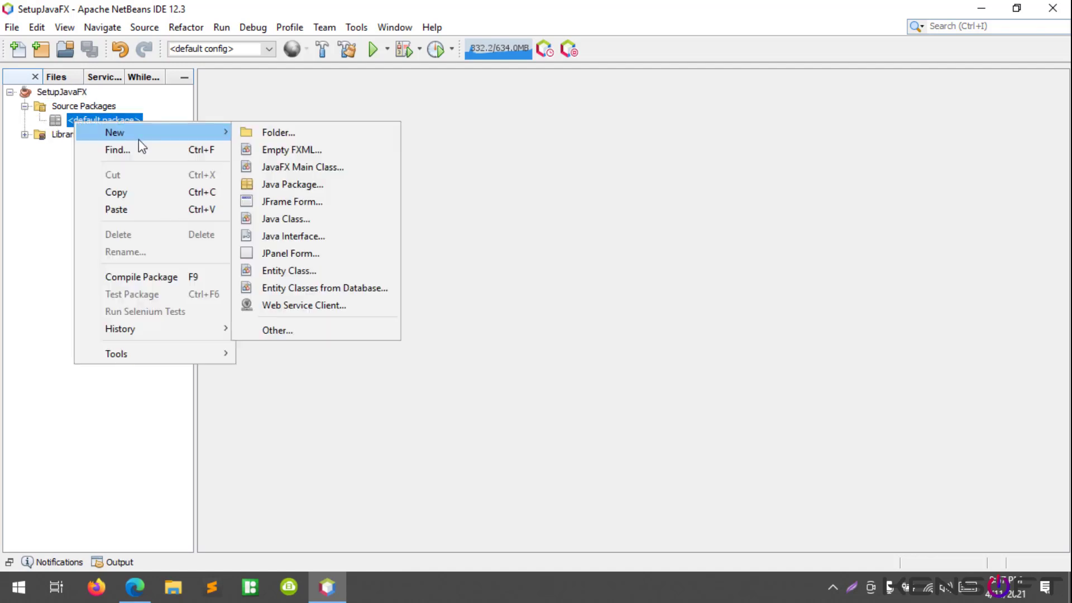
click(305, 186)
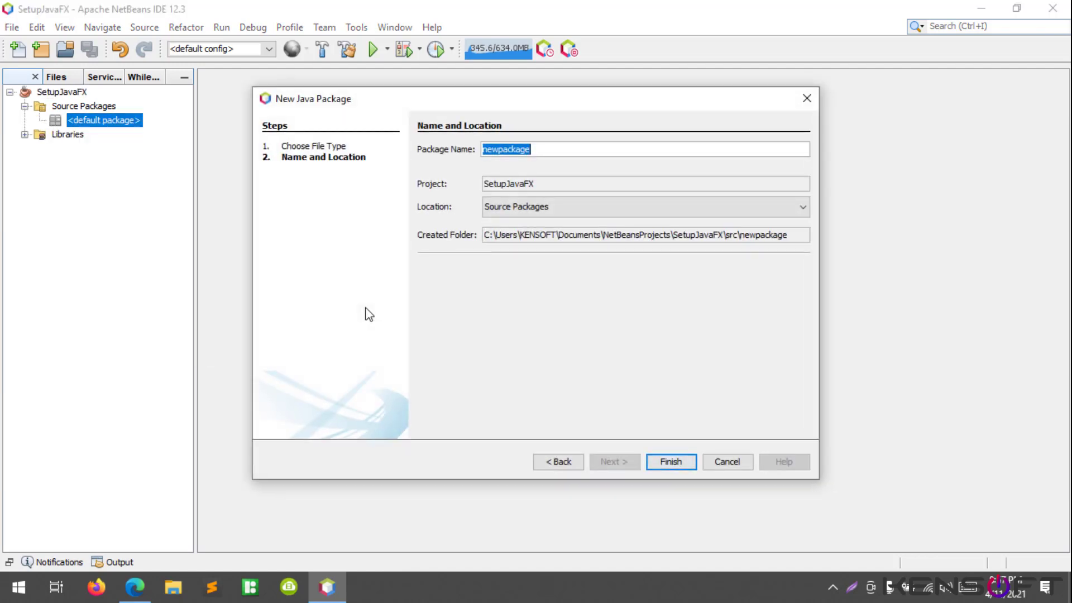
text(com.kensoftph)
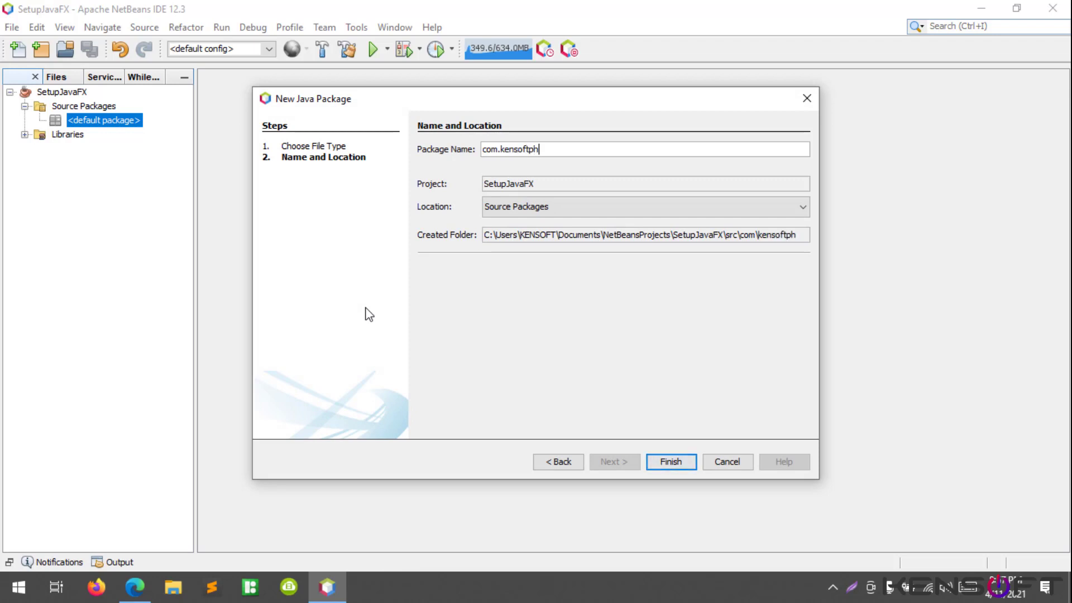
key(Return)
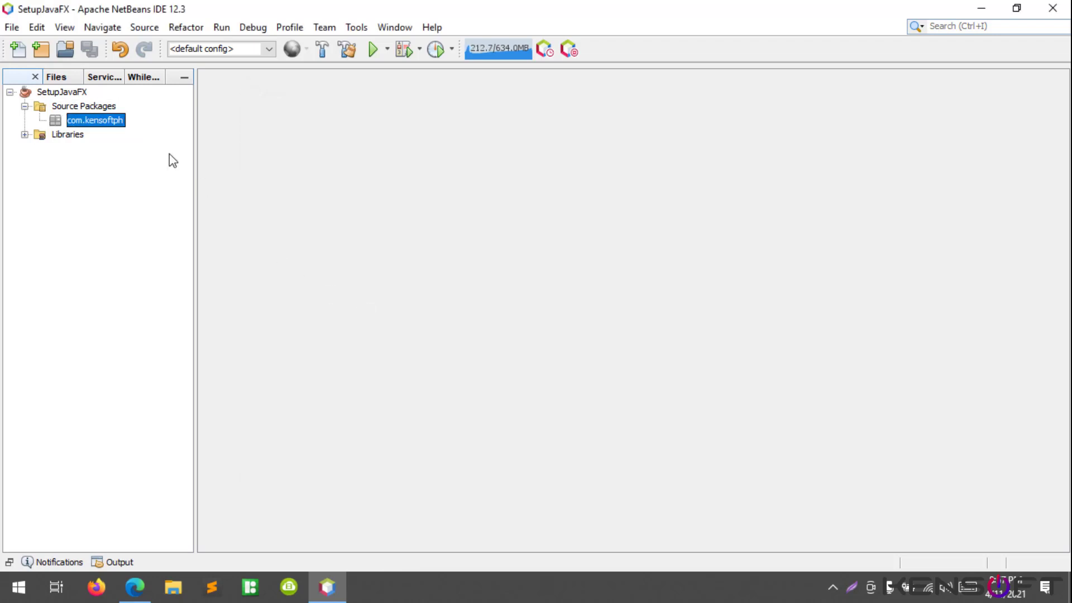
Create a JavaFX main class named Main in the com.kensoftph package and look through its generated code.
right_click(102, 129)
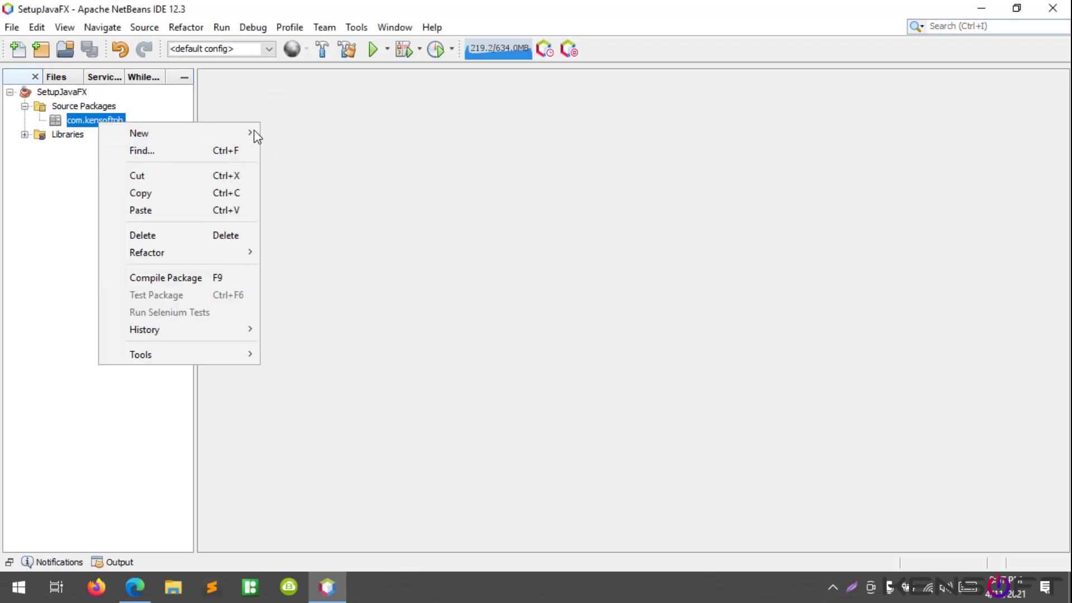
mouse_move(256, 134)
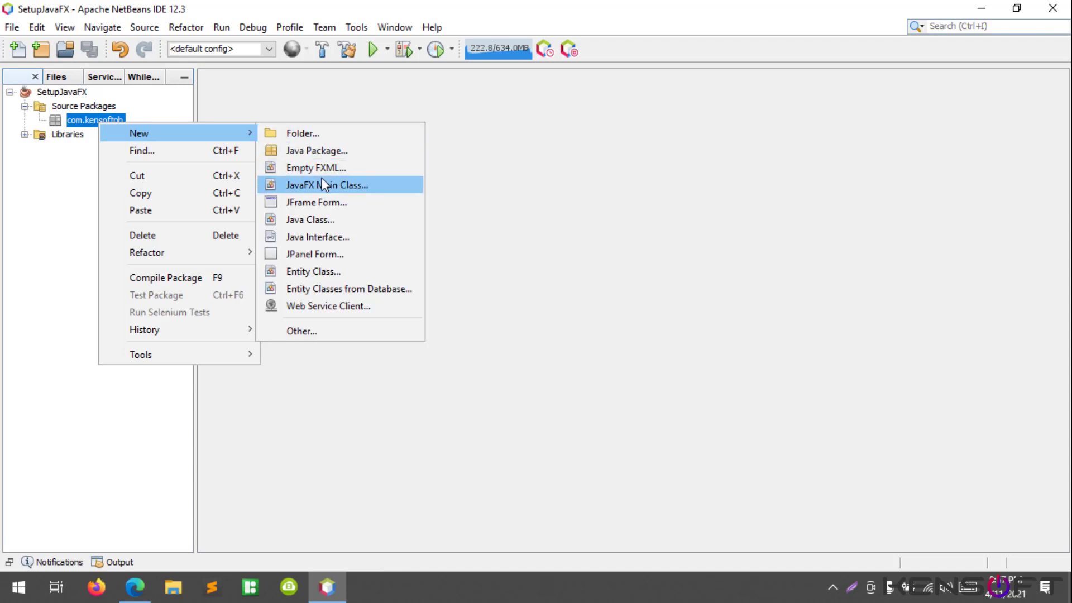
key(Return)
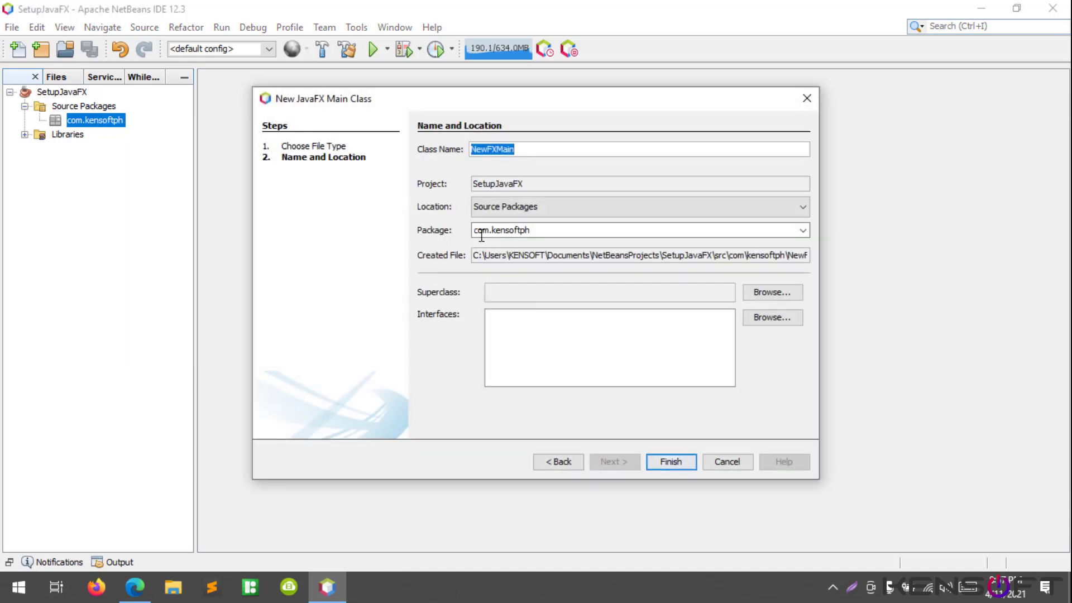
text(Ma)
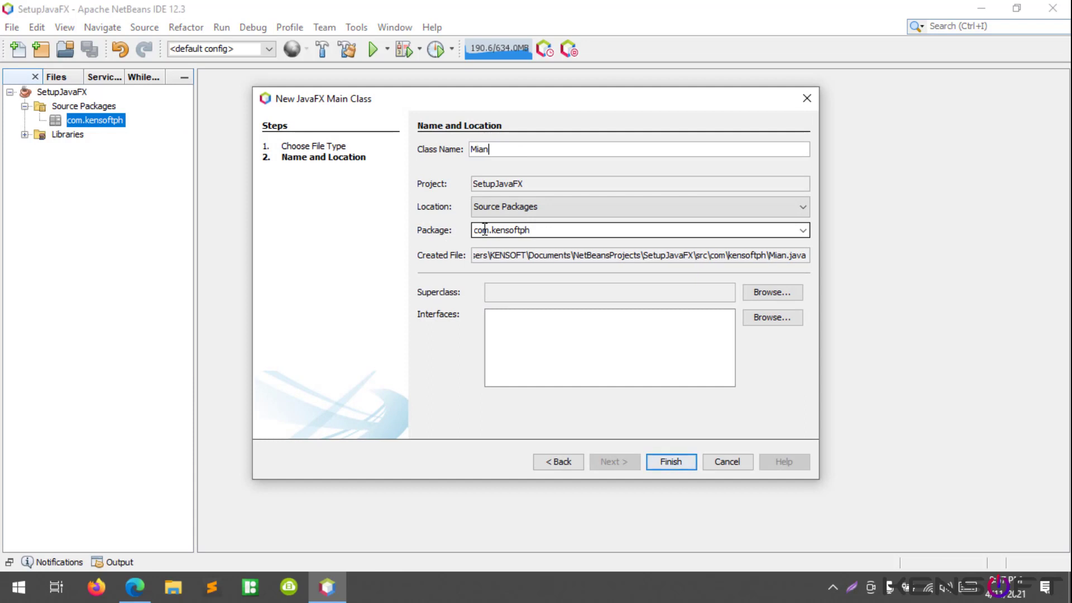
text(in)
key(Return)
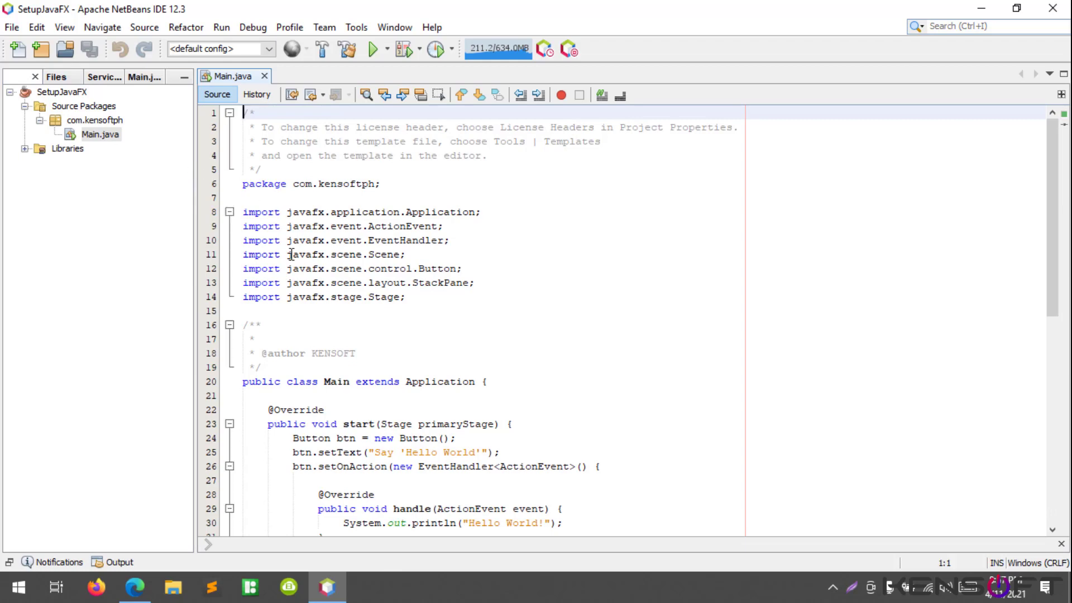
scroll(291, 255, down, 8)
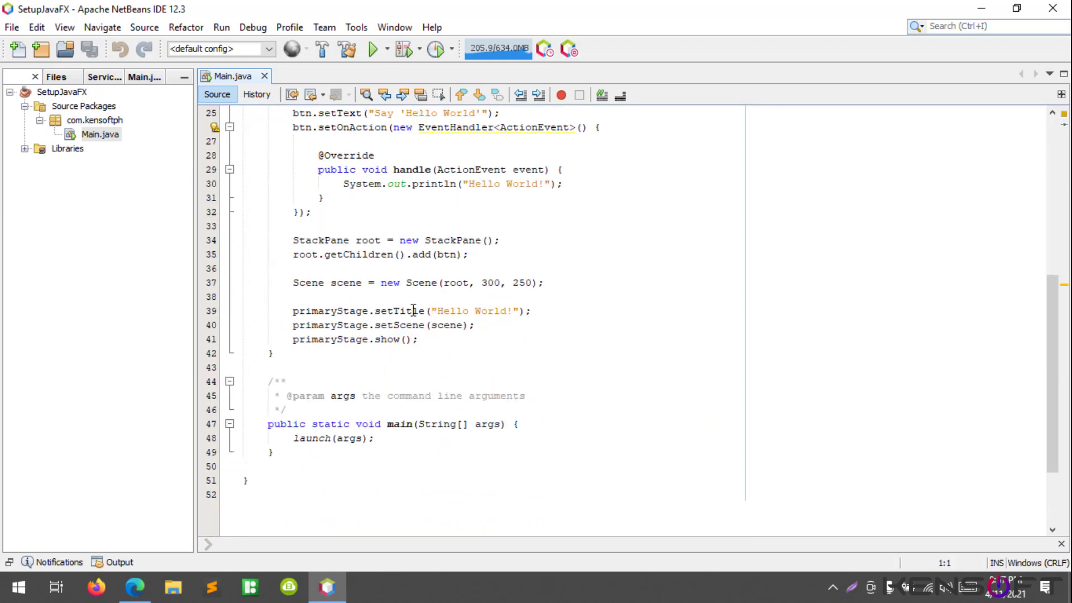
scroll(413, 310, up, 8)
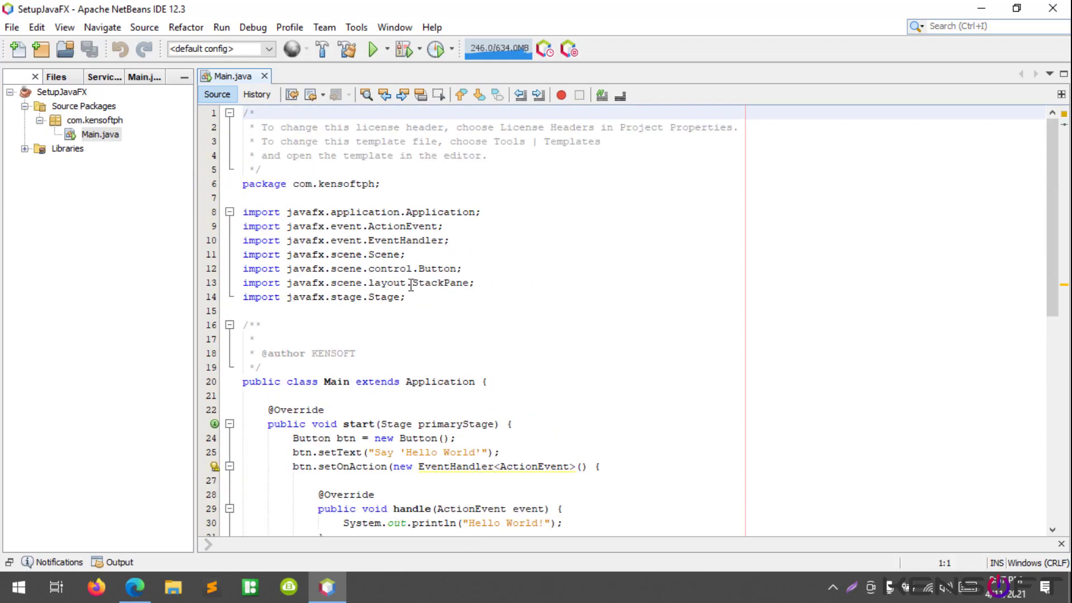
scroll(385, 241, down, 6)
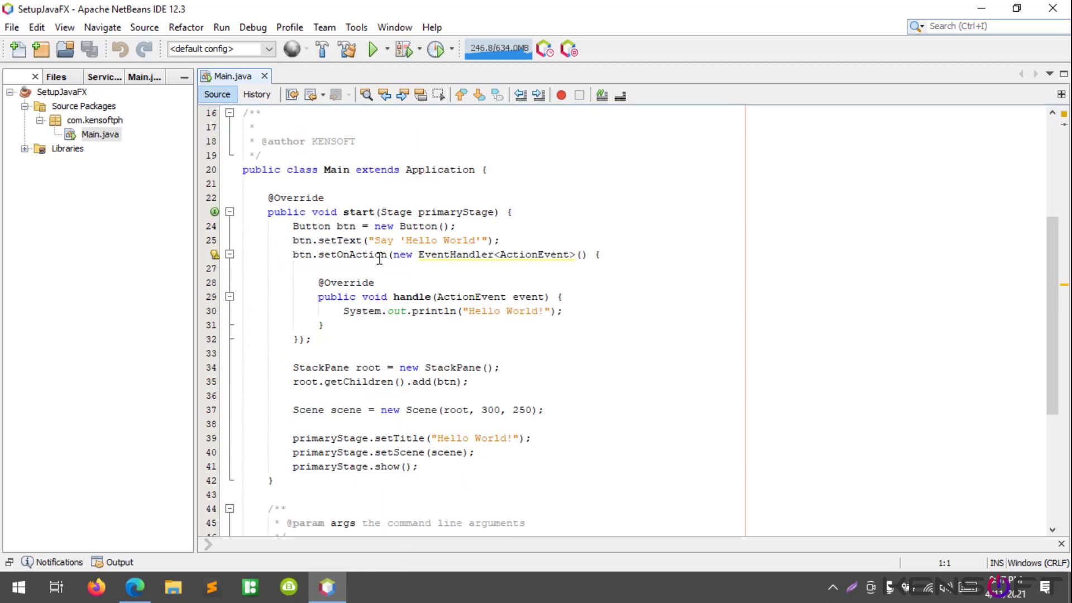
scroll(380, 258, down, 5)
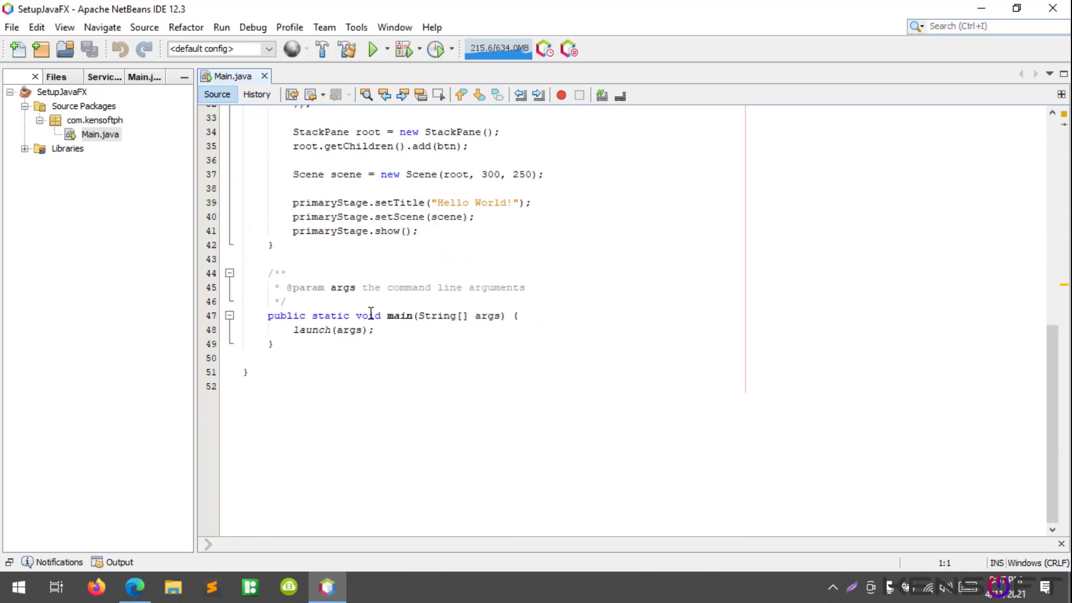
scroll(367, 310, up, 9)
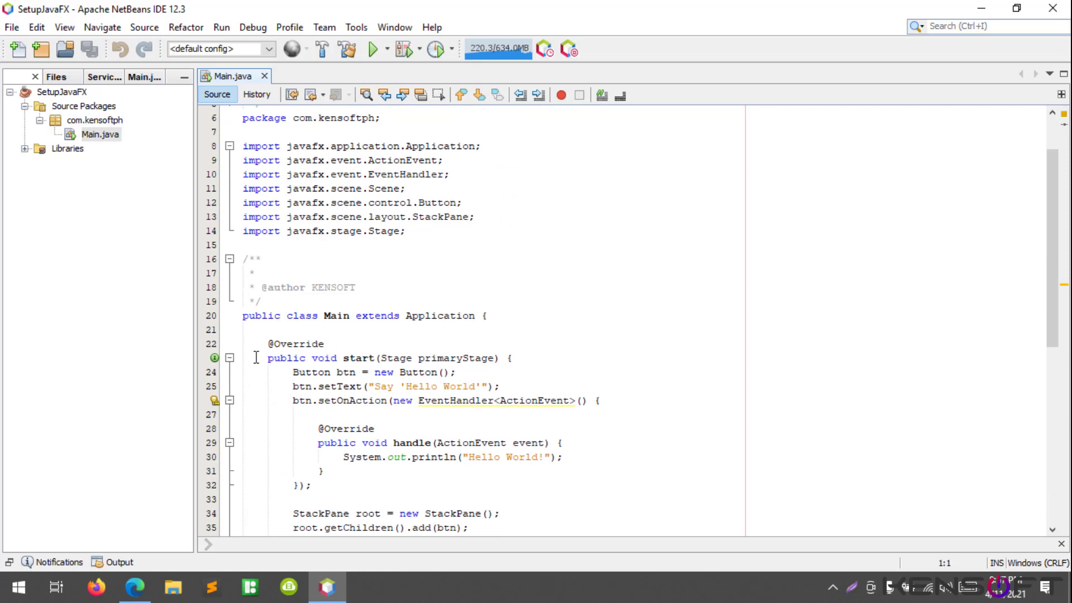
Create an empty FXML file named FXML in com.kensoftph with a new Java controller, FXMLController, and show FXML.fxml in the editor.
right_click(83, 123)
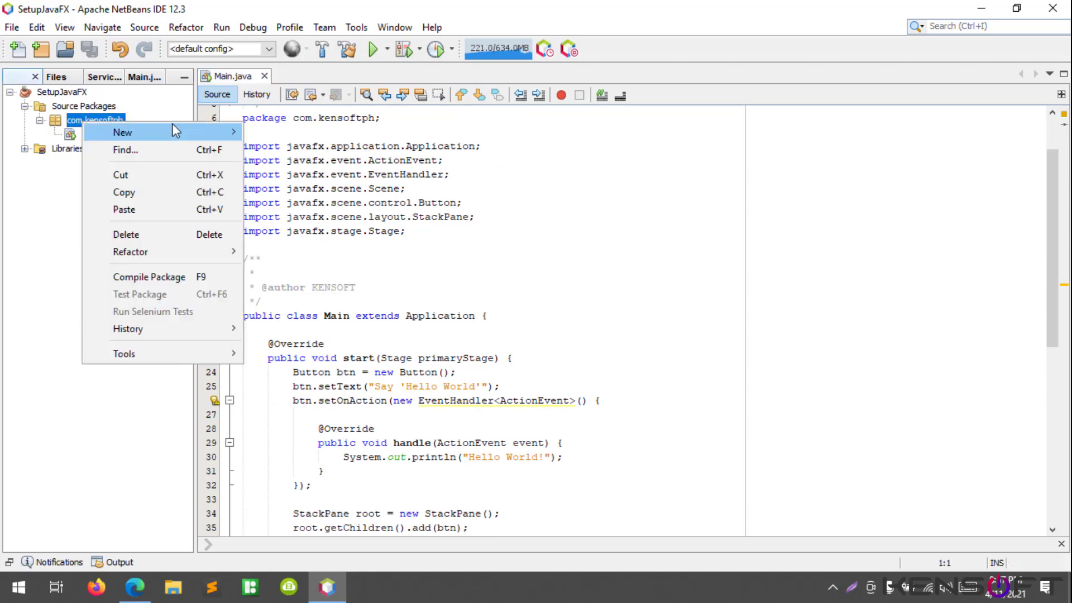
mouse_move(172, 132)
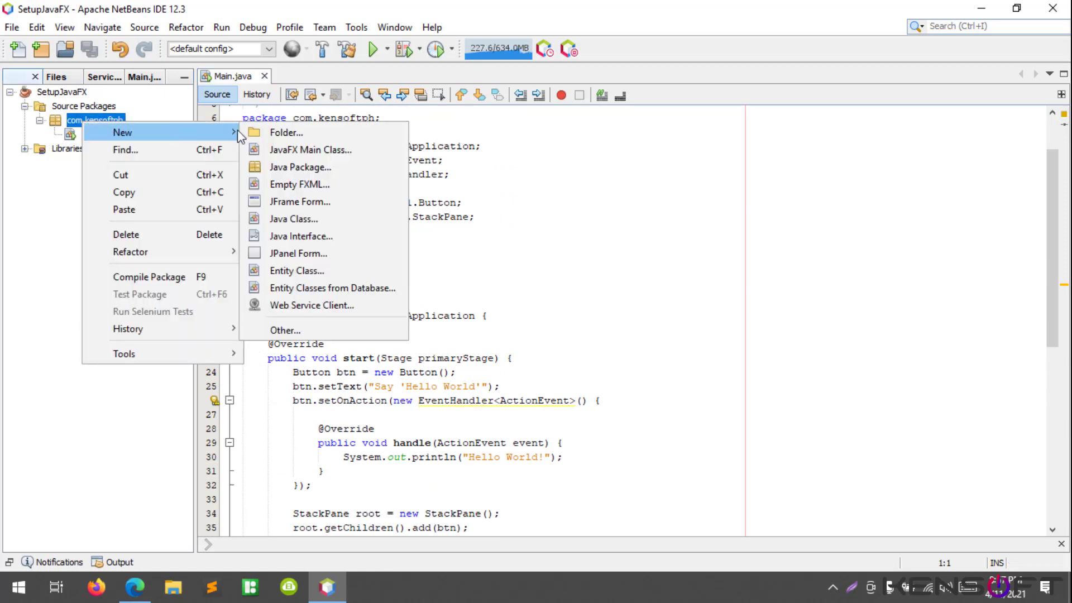
click(321, 189)
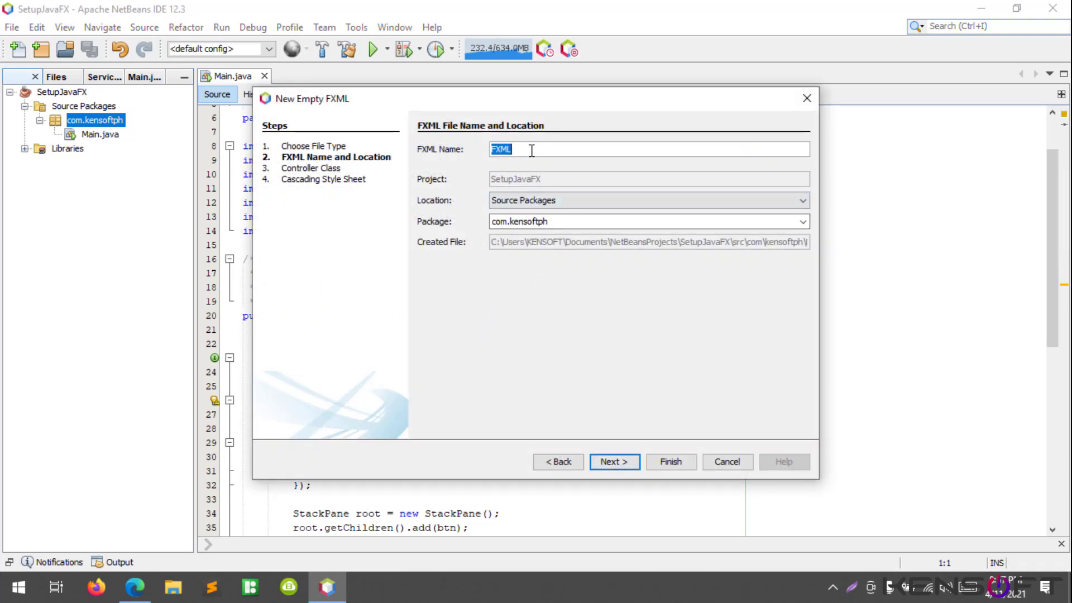
click(613, 461)
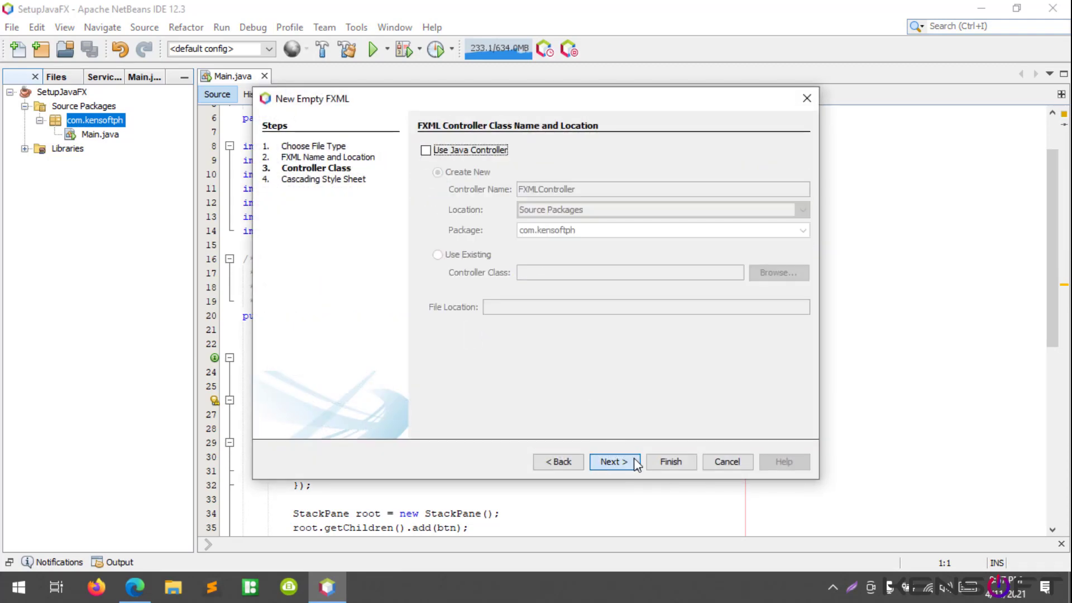
click(427, 151)
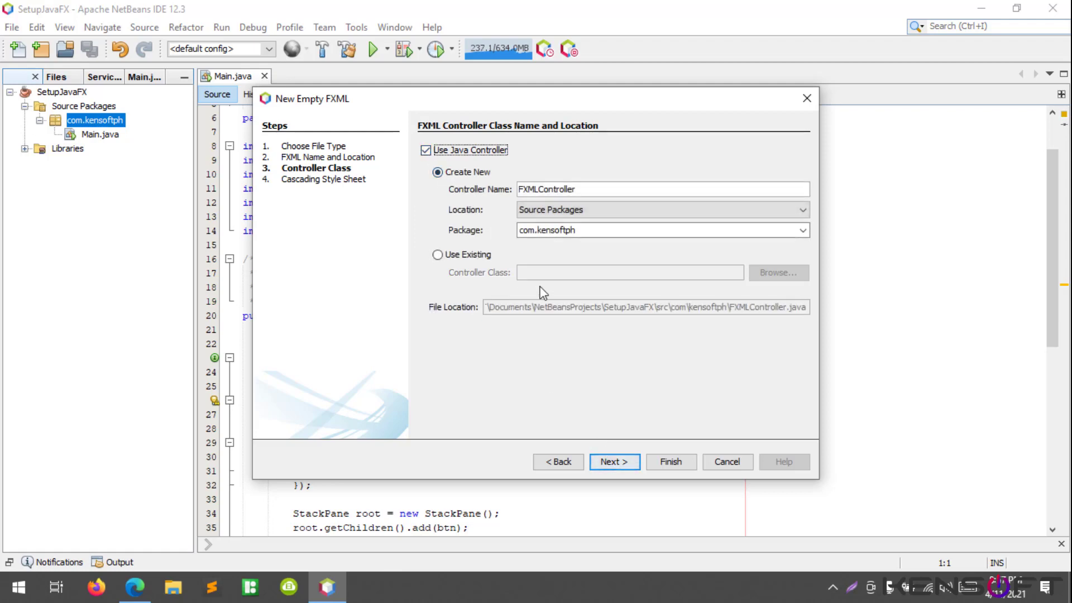
click(626, 462)
click(670, 464)
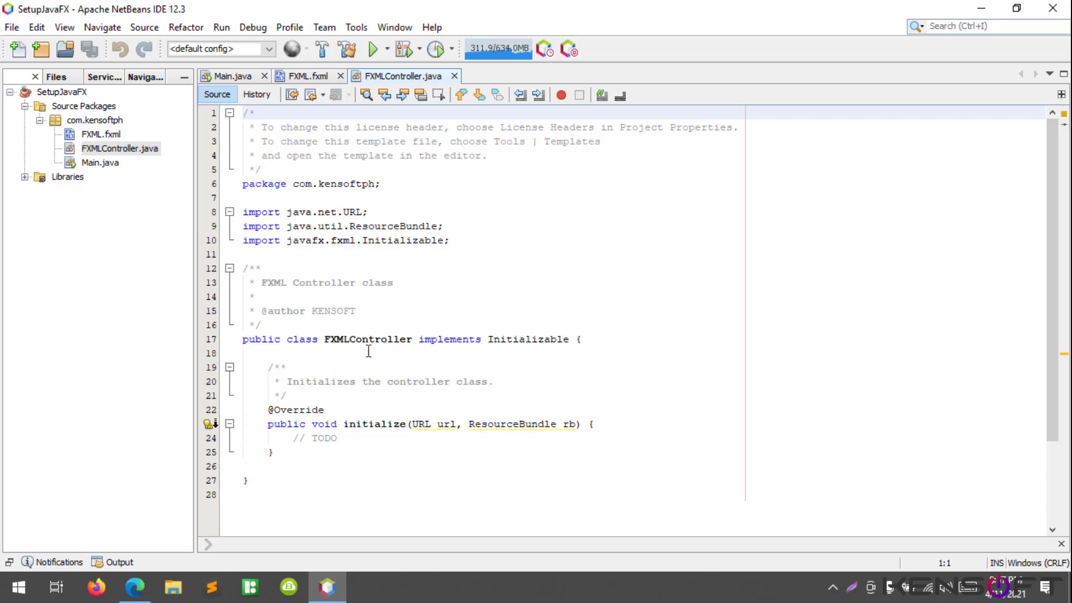
click(309, 79)
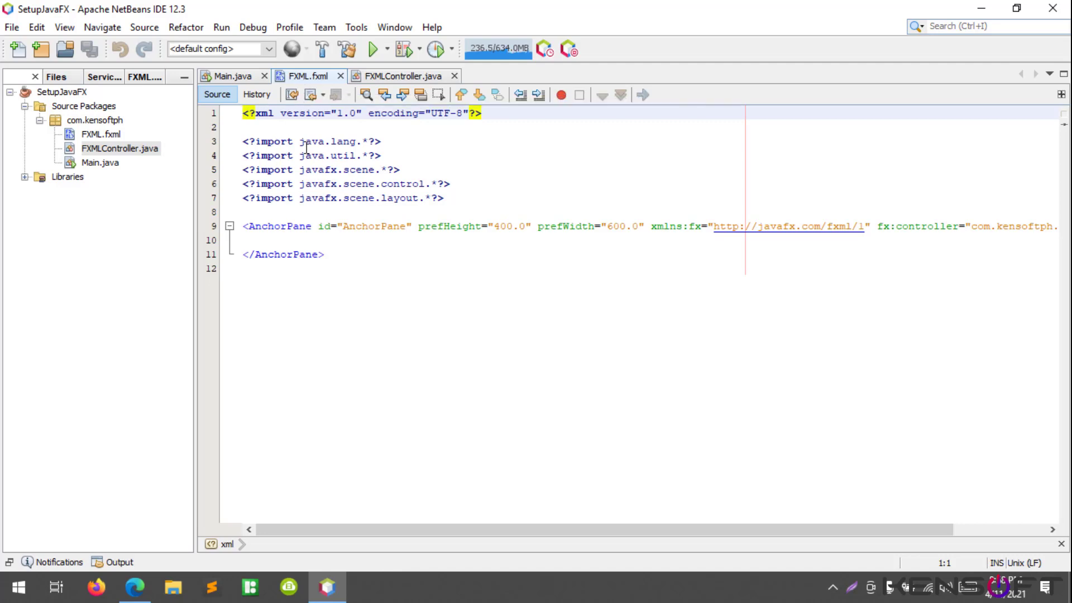
Show the Scene Builder integration settings for JavaFX in the IDE's Java options.
click(356, 28)
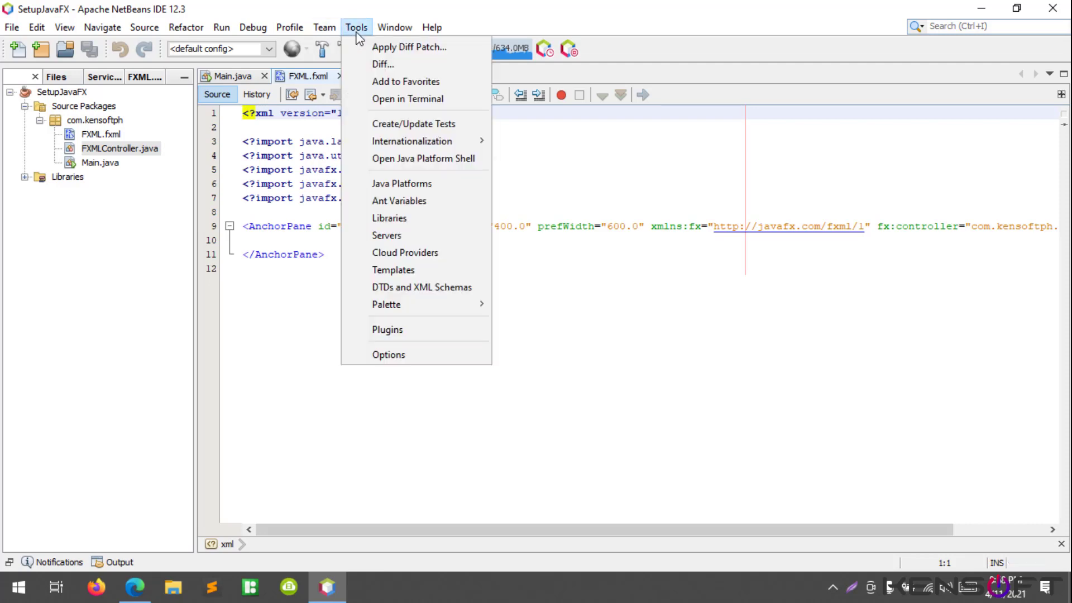
click(390, 356)
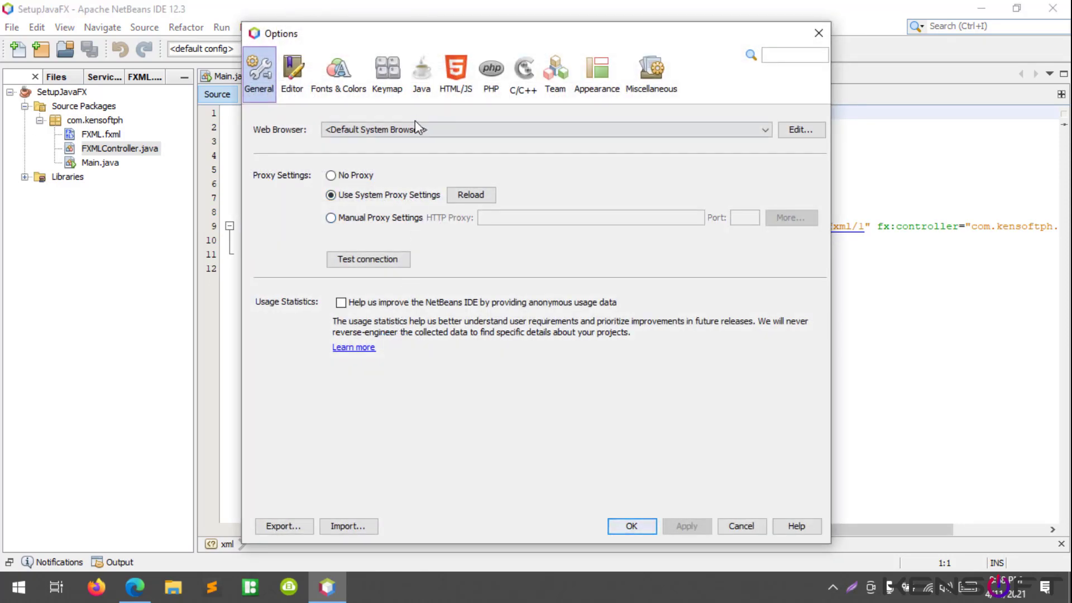
click(421, 75)
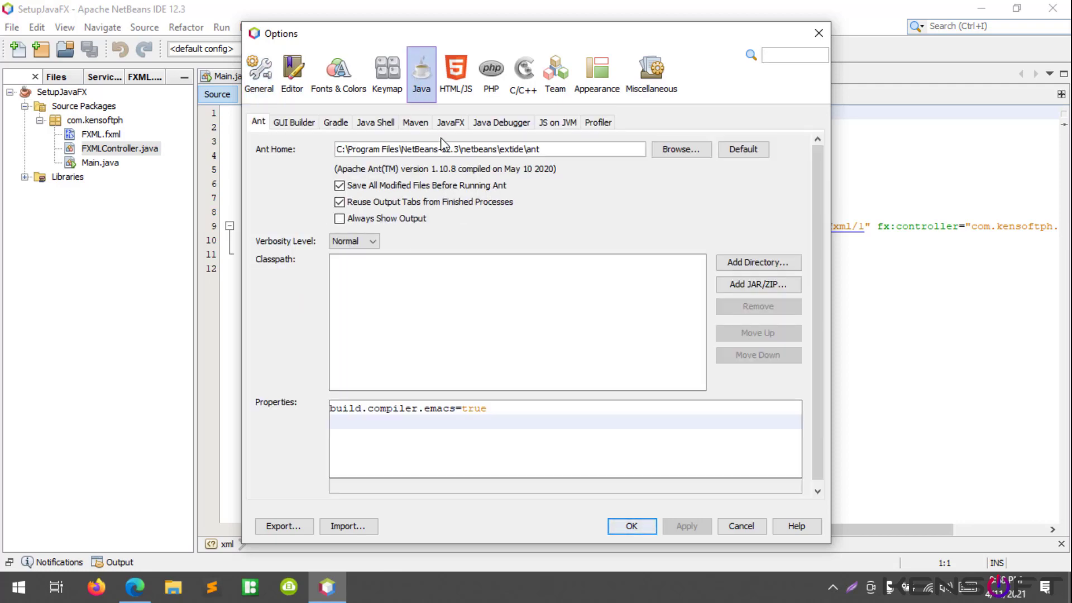
click(448, 122)
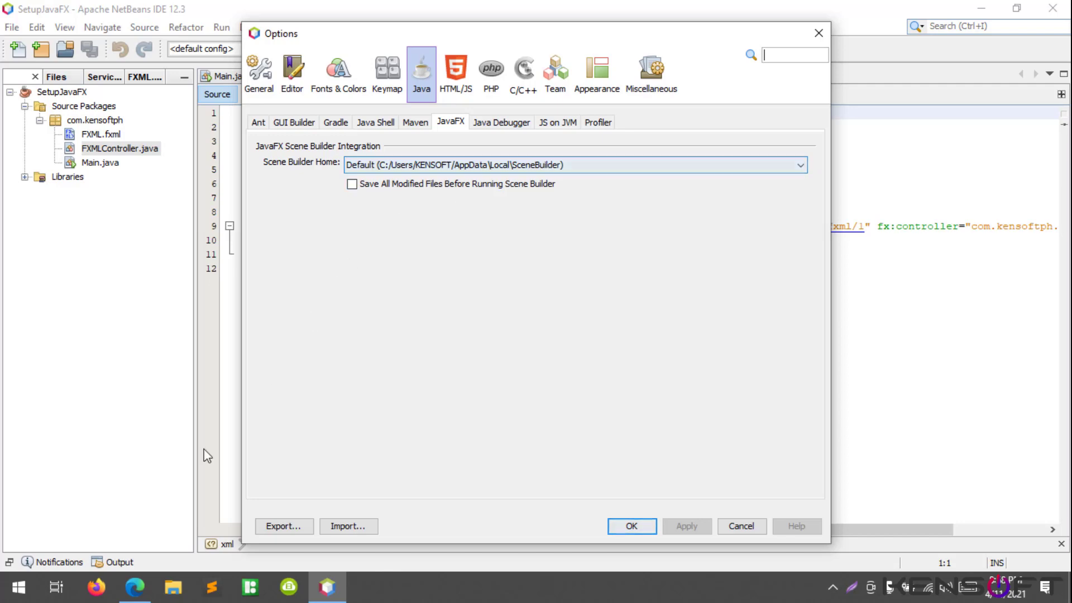
Switch to the Edge browser and open google.com in a new tab.
click(134, 586)
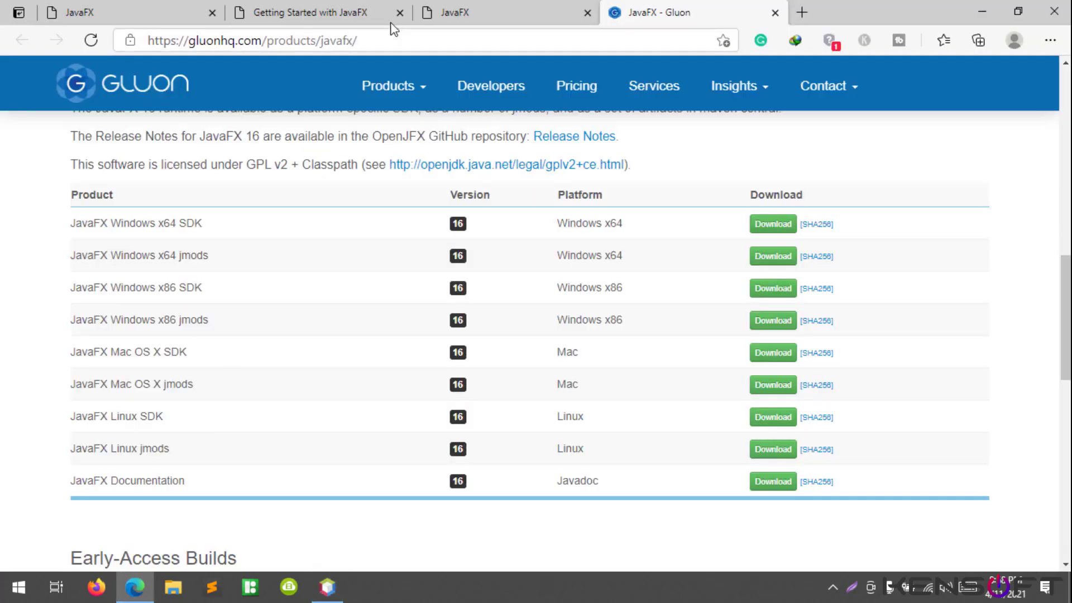
click(802, 13)
text(googlec.)
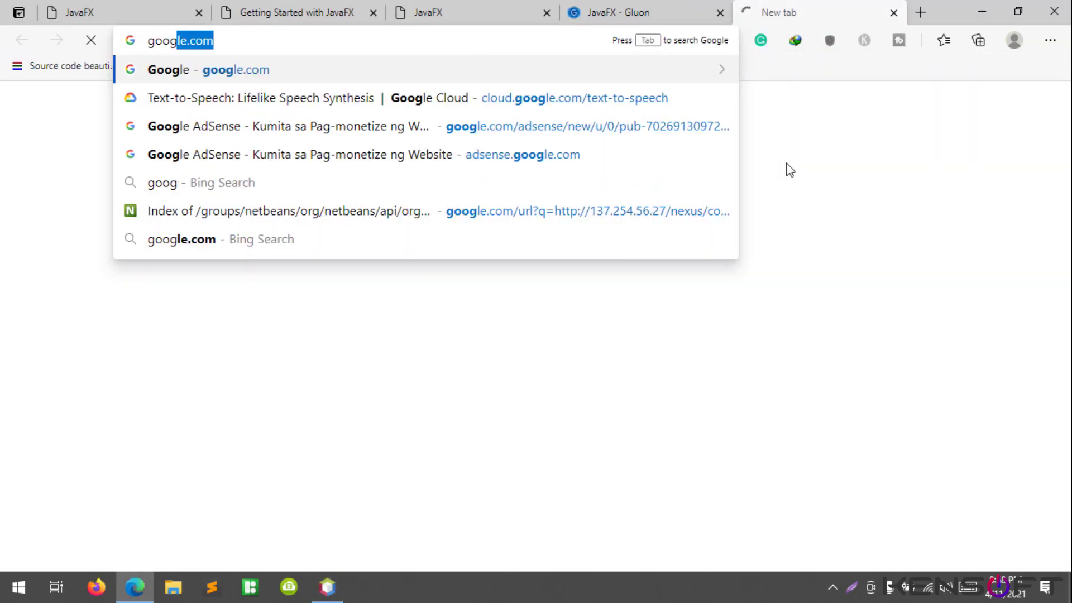
key(BackSpace)
key(BackSpace)
text(.c)
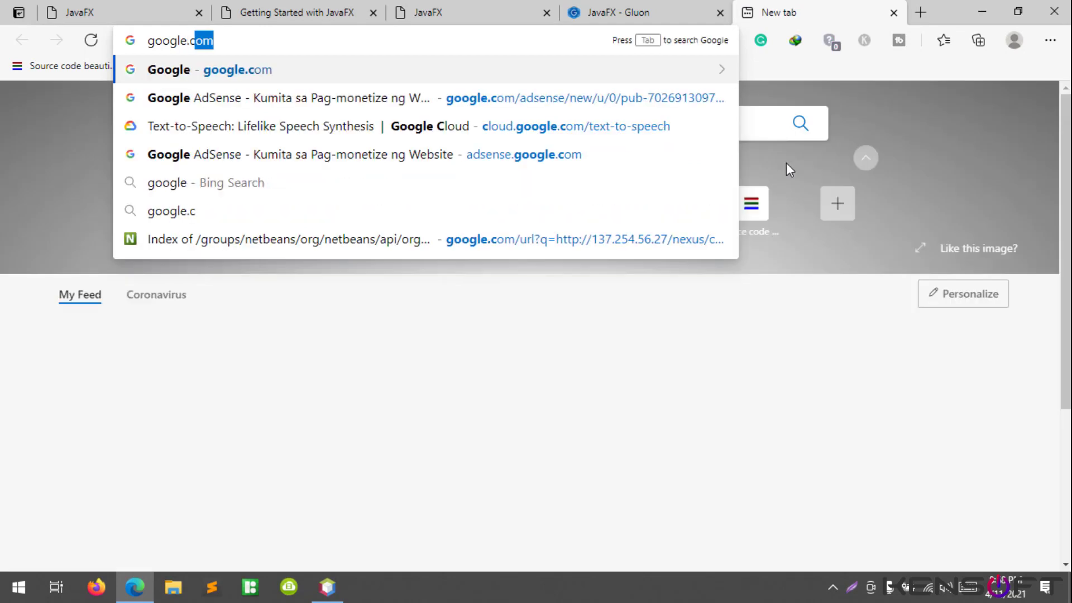
key(Return)
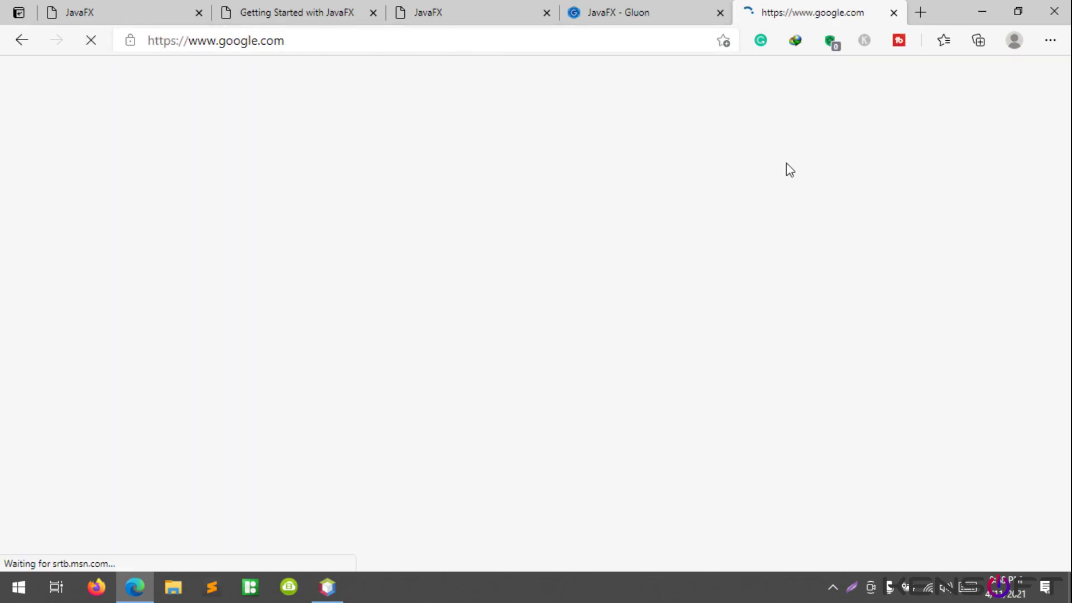
Search Google for scene builder and bring up the download link on Gluon's Scene Builder page.
text(scene)
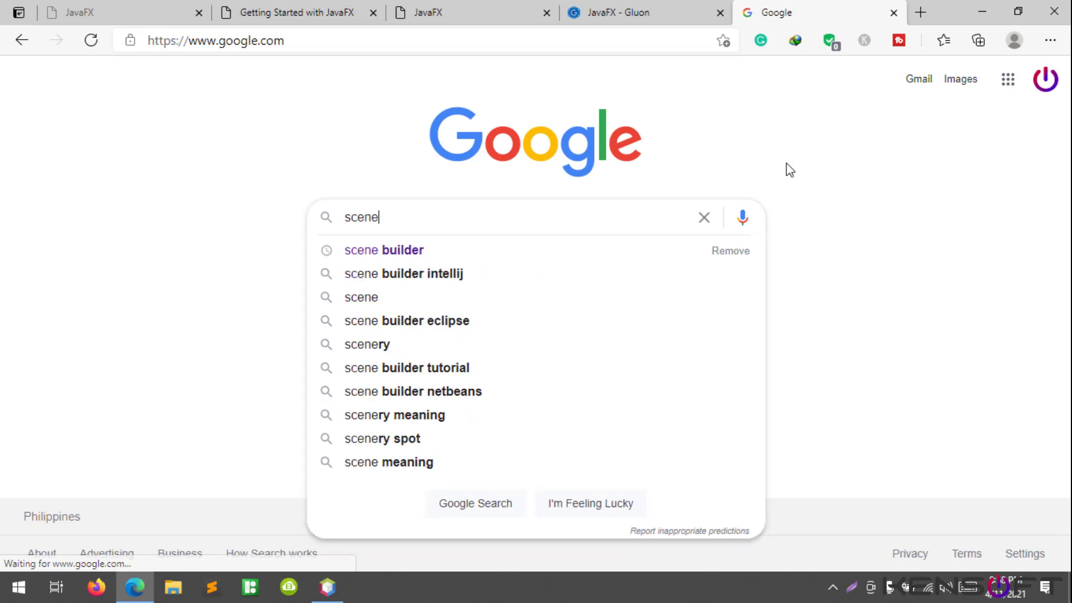
key(Down)
key(Return)
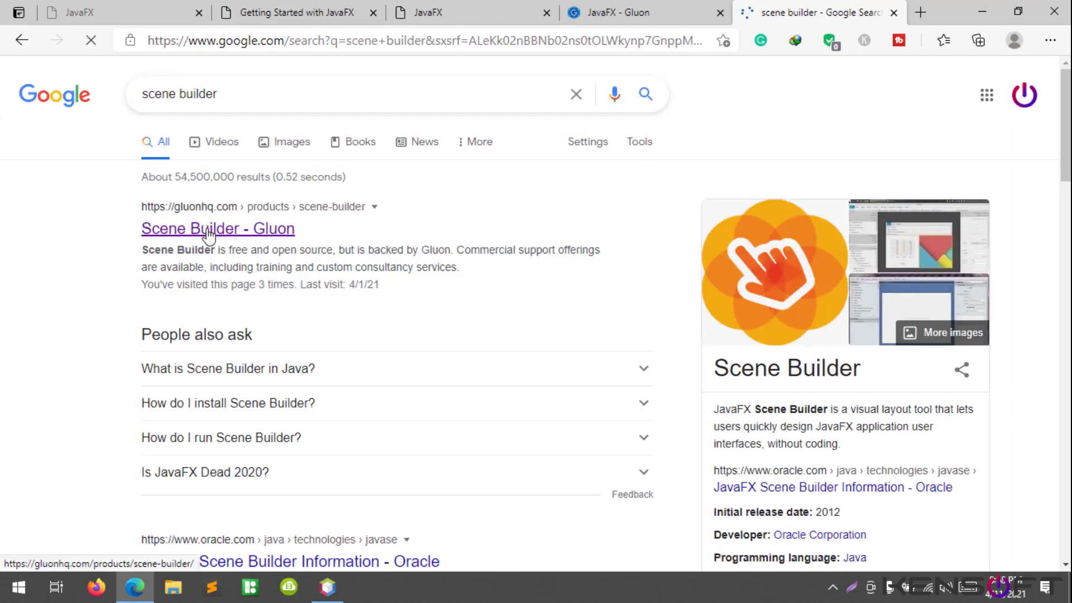
click(287, 229)
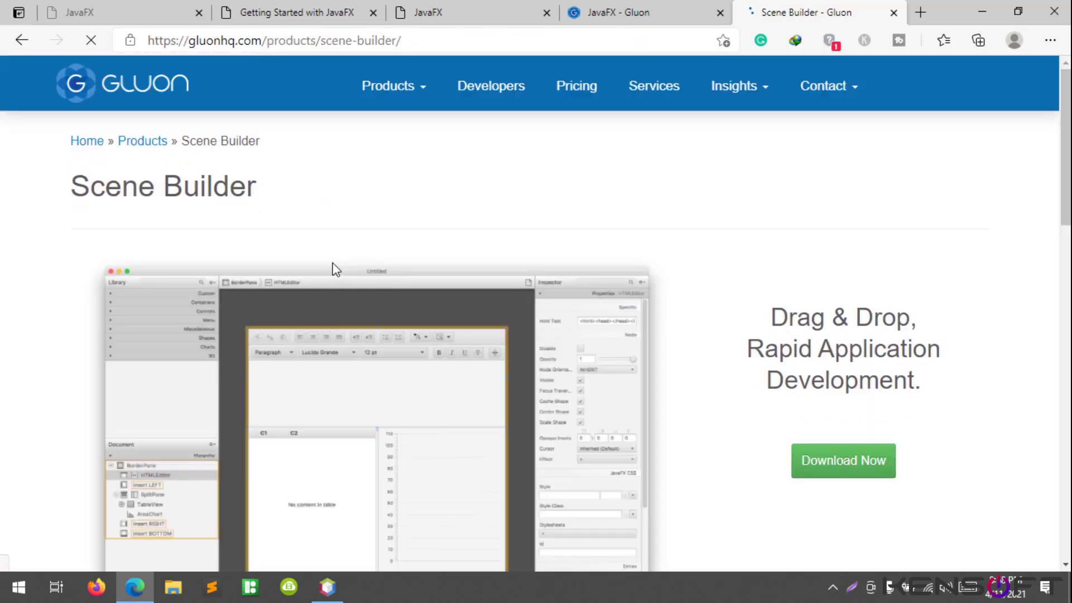
scroll(346, 268, down, 3)
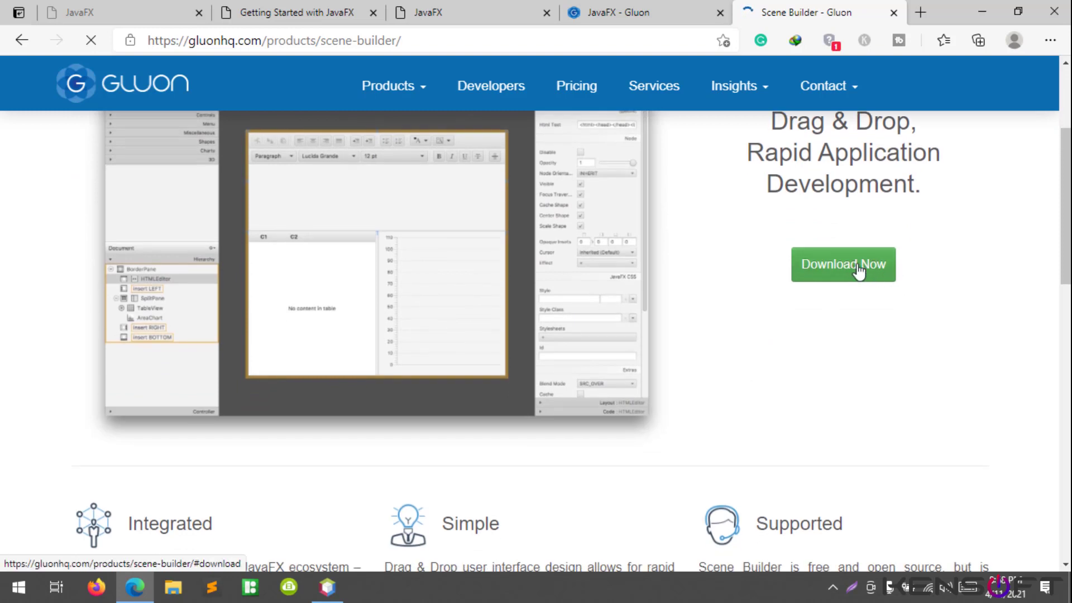
Switch back to NetBeans, choose the default SceneBuilder folder as Scene Builder Home, and accept the options.
click(333, 584)
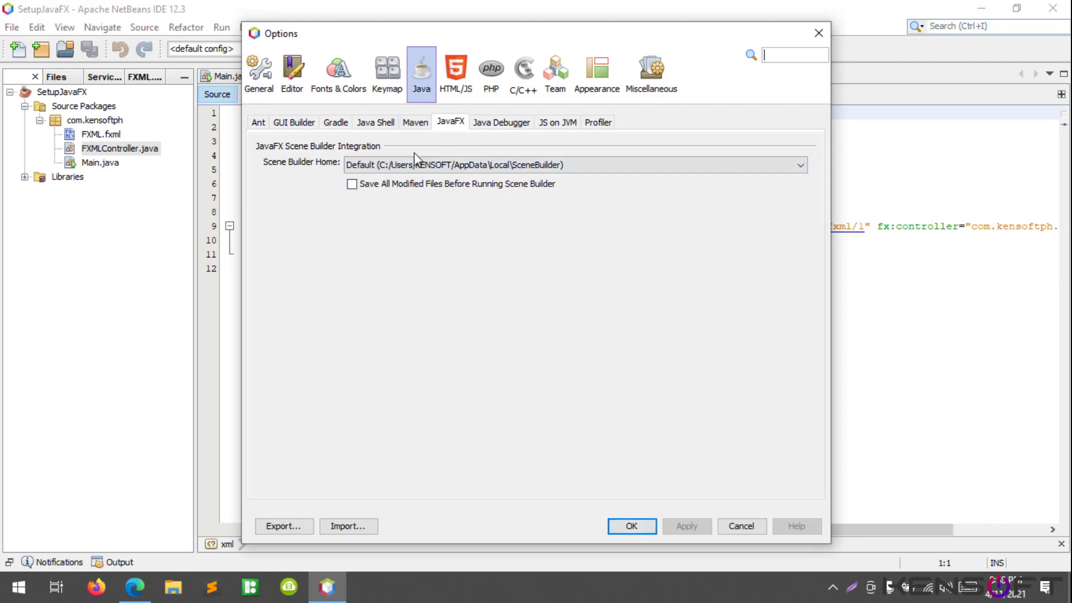
click(393, 163)
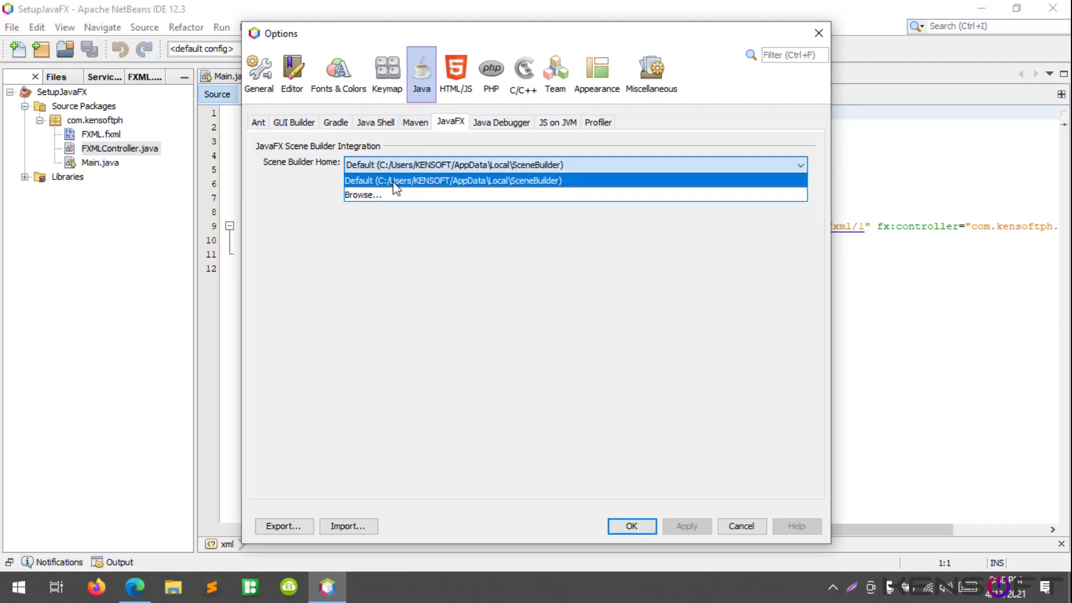
click(540, 180)
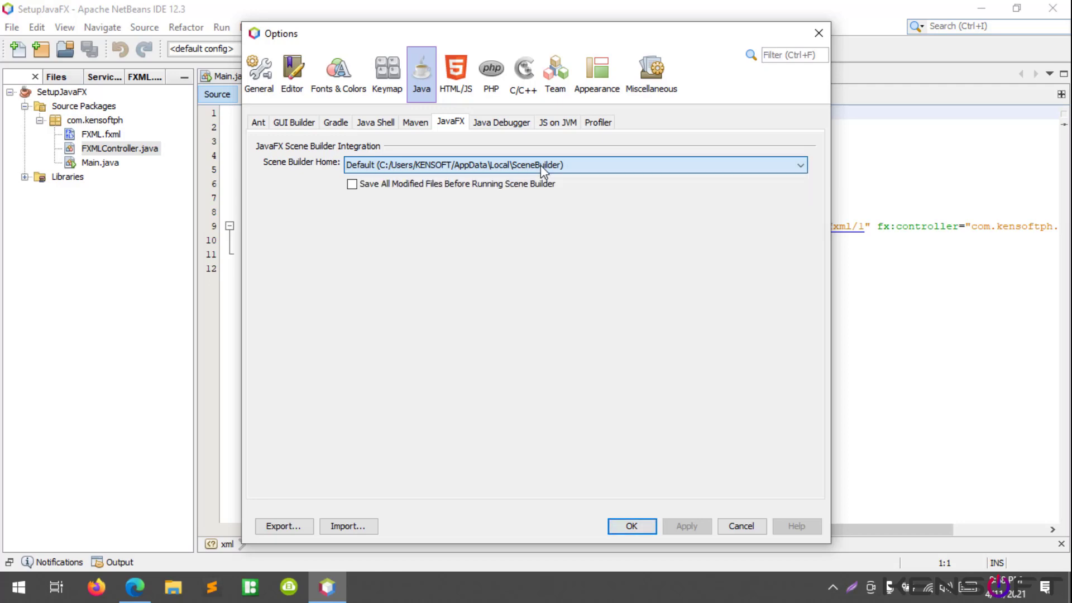
click(653, 528)
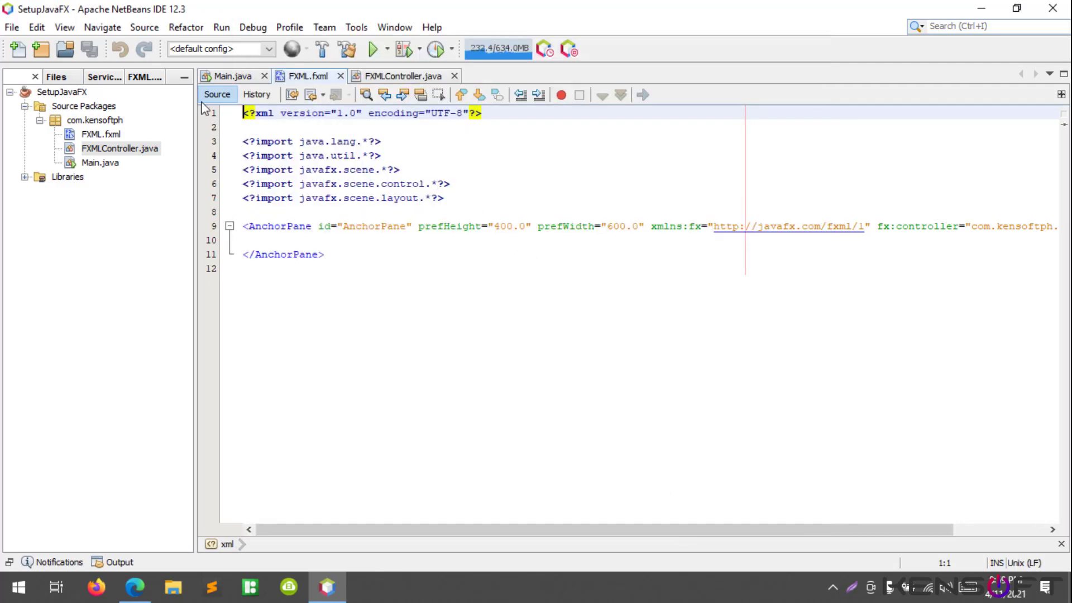
Open FXML.fxml from the com.kensoftph package in Scene Builder.
click(114, 137)
right_click(114, 138)
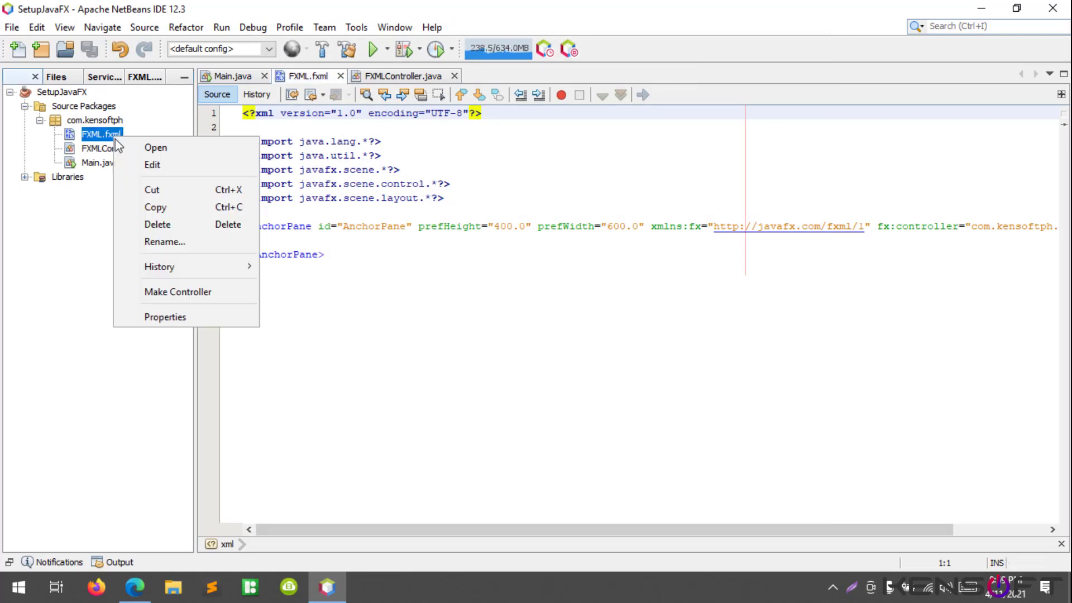
click(150, 149)
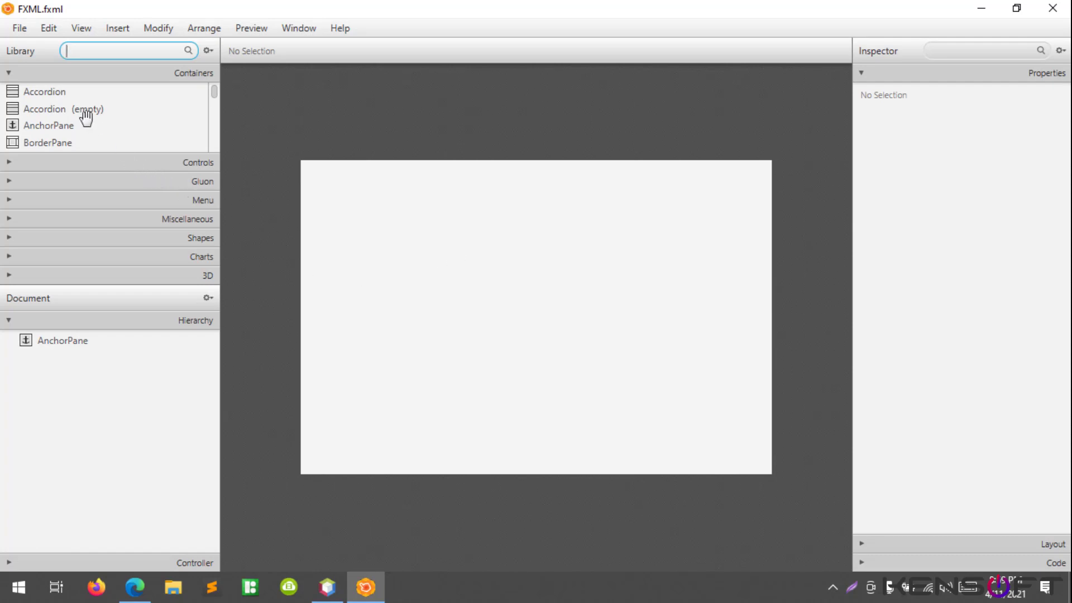
Place a Button control near the middle of the AnchorPane, at about X 261, Y 175.
click(68, 166)
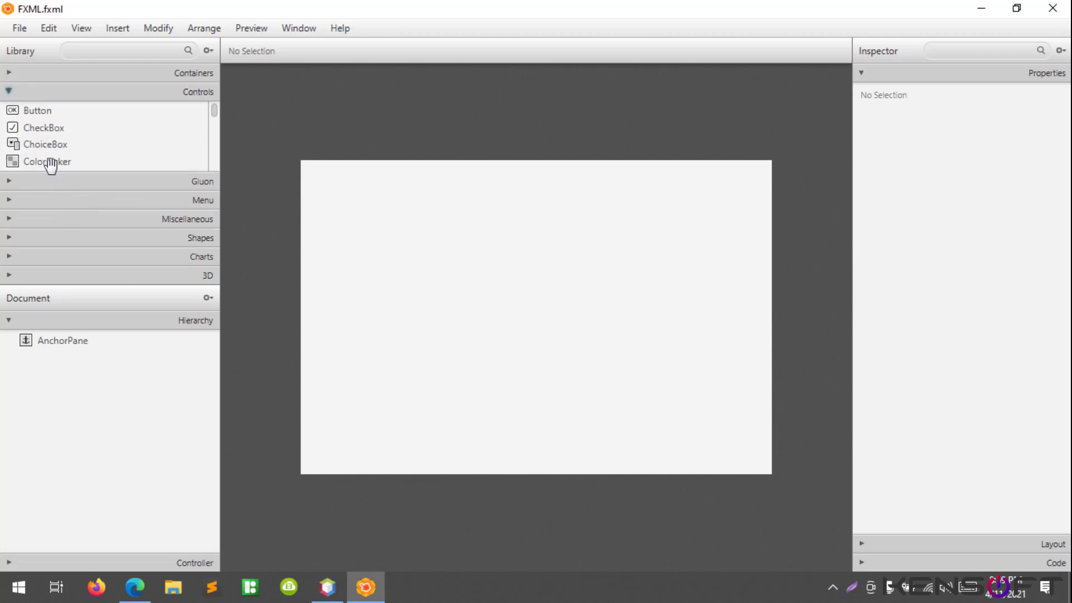
drag(38, 110, 526, 303)
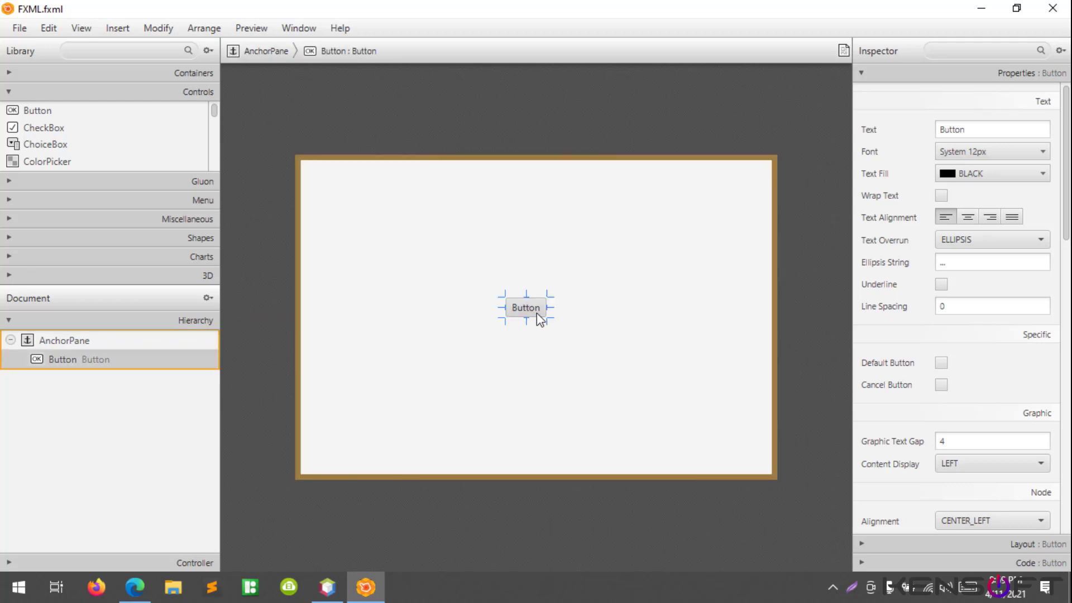
right_click(534, 306)
click(664, 356)
Set the button's text to "Click me" and save FXML.fxml.
double_click(1000, 129)
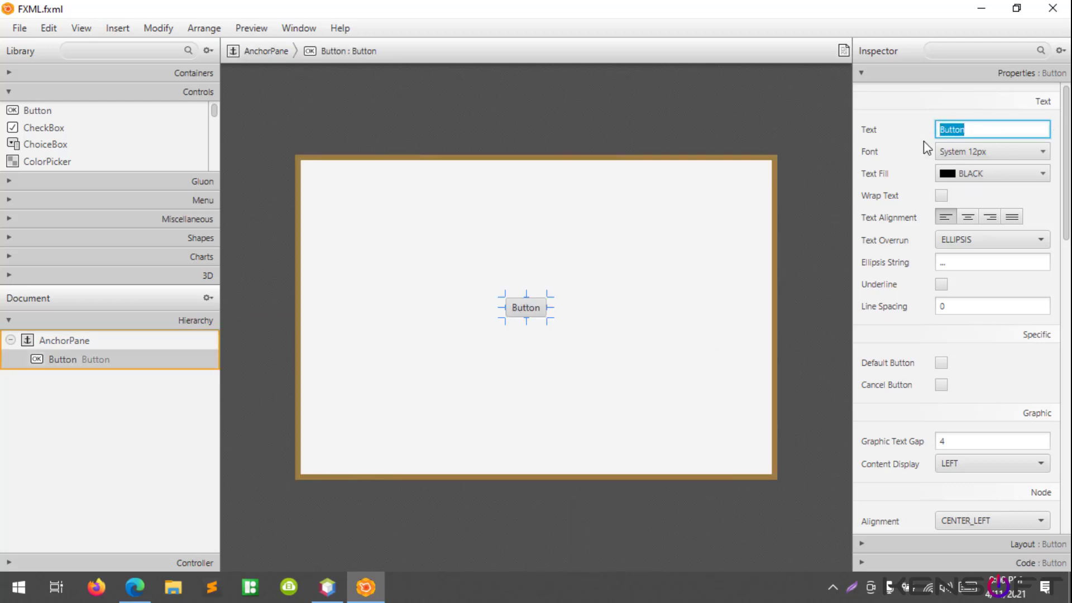
text(Click me)
key(Return)
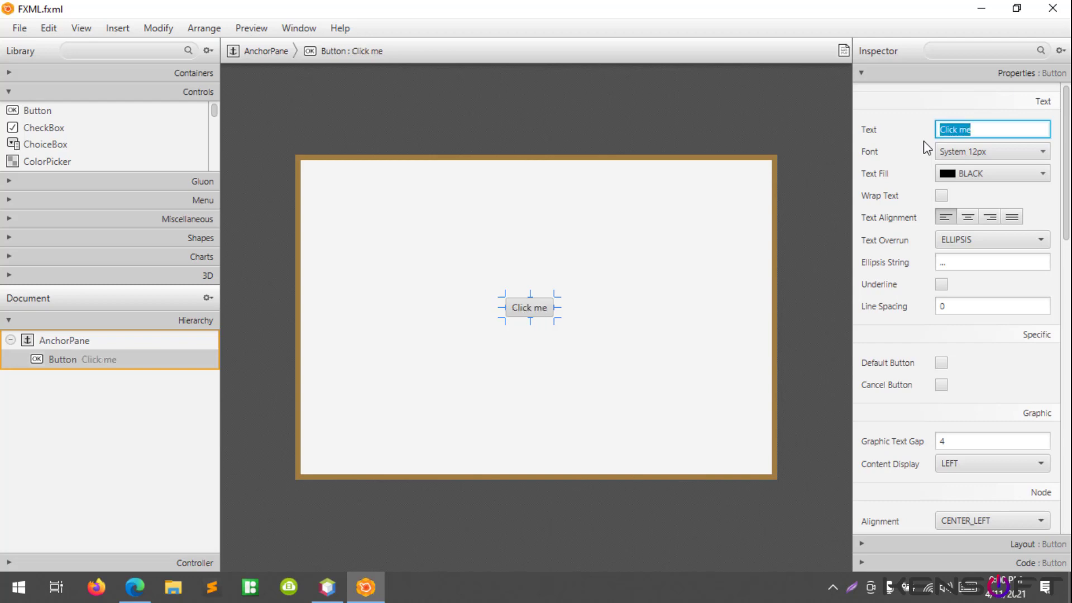
click(571, 344)
drag(537, 311, 592, 389)
click(437, 401)
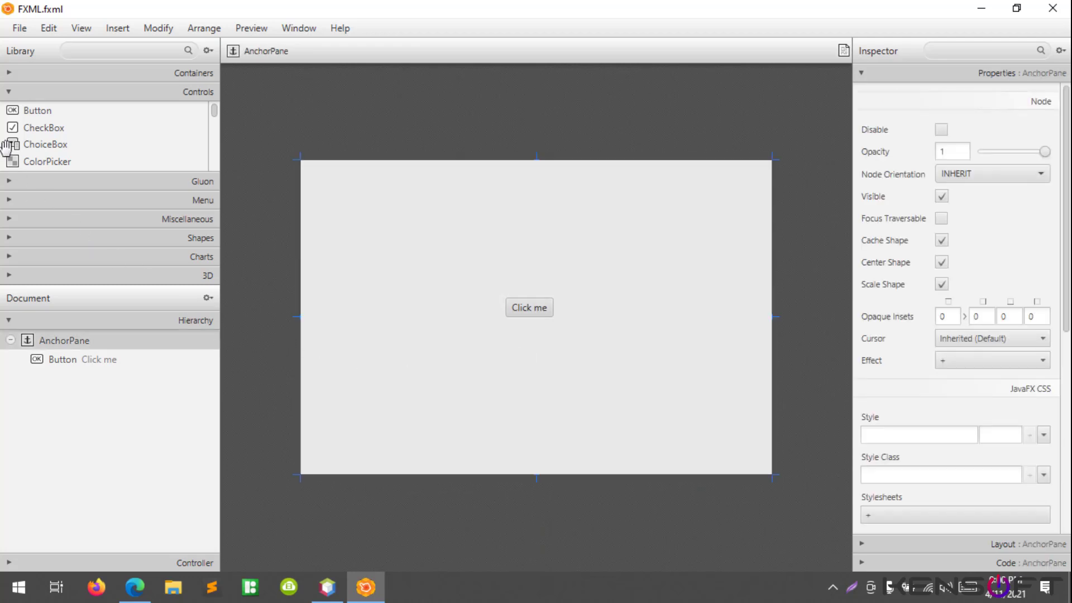
click(16, 33)
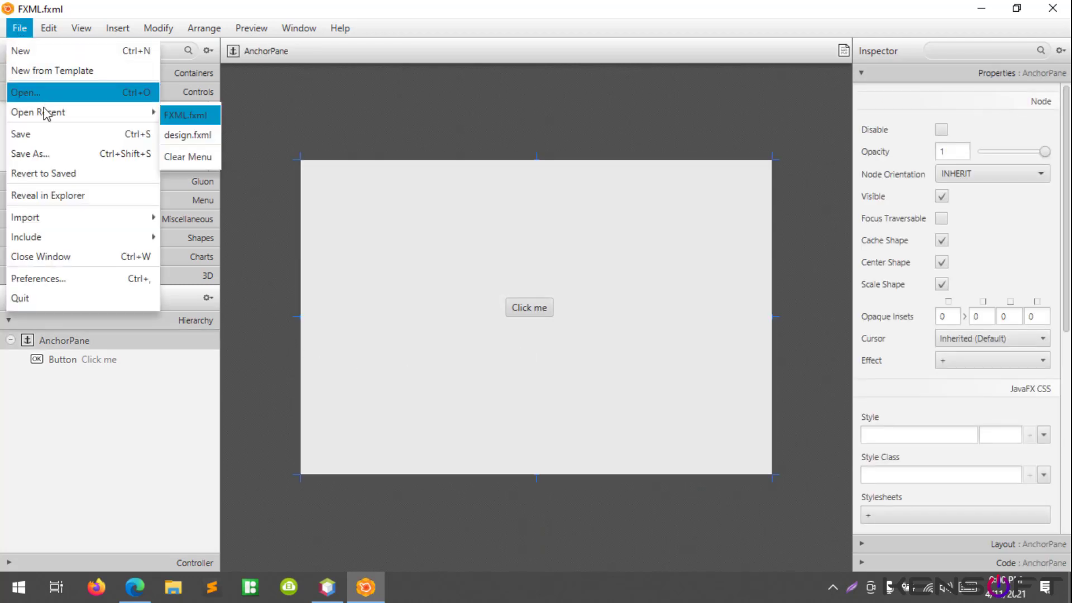
click(45, 133)
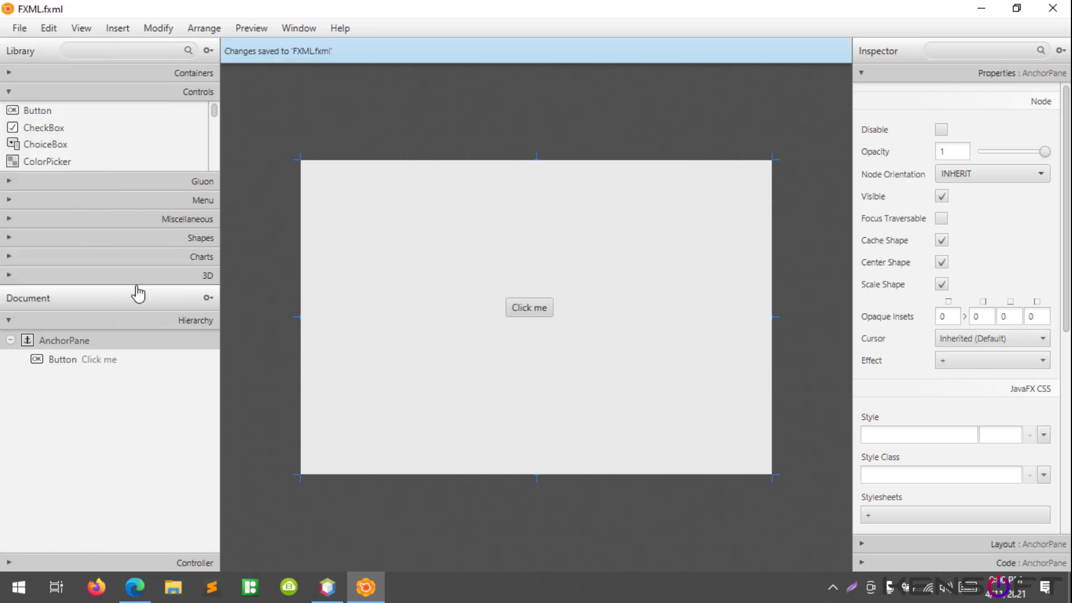
Return to NetBeans and delete the generated Hello World code inside the start method of Main.java.
click(327, 587)
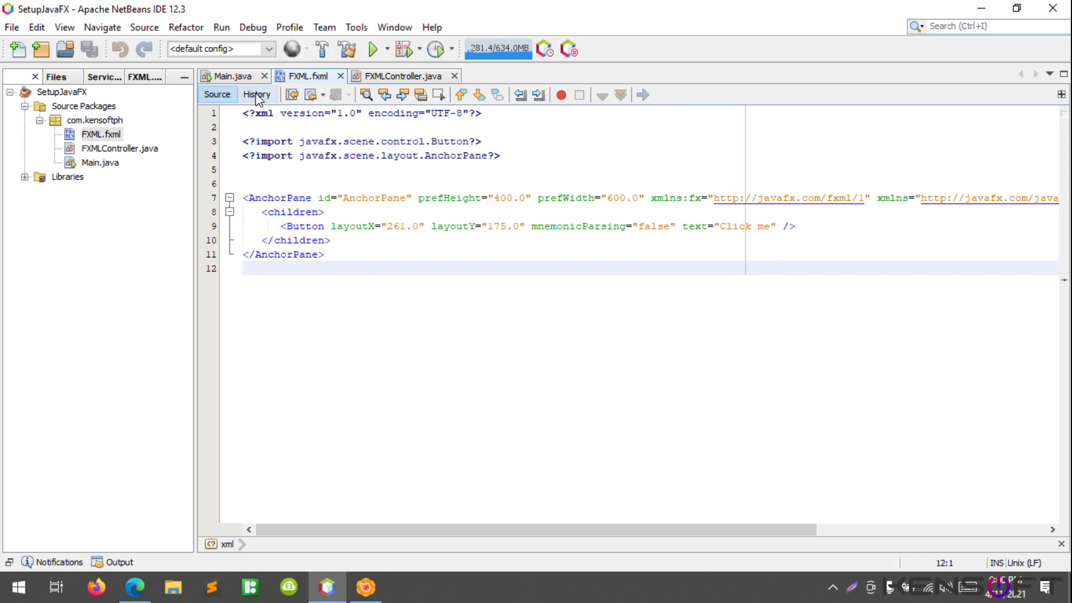
click(244, 77)
scroll(350, 310, down, 4)
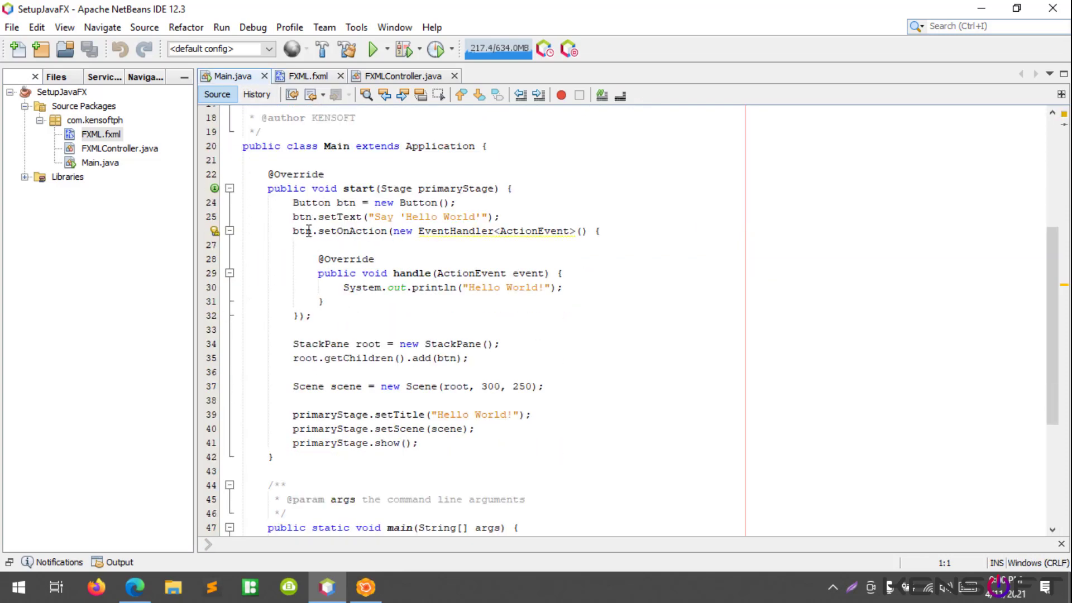
drag(295, 203, 418, 444)
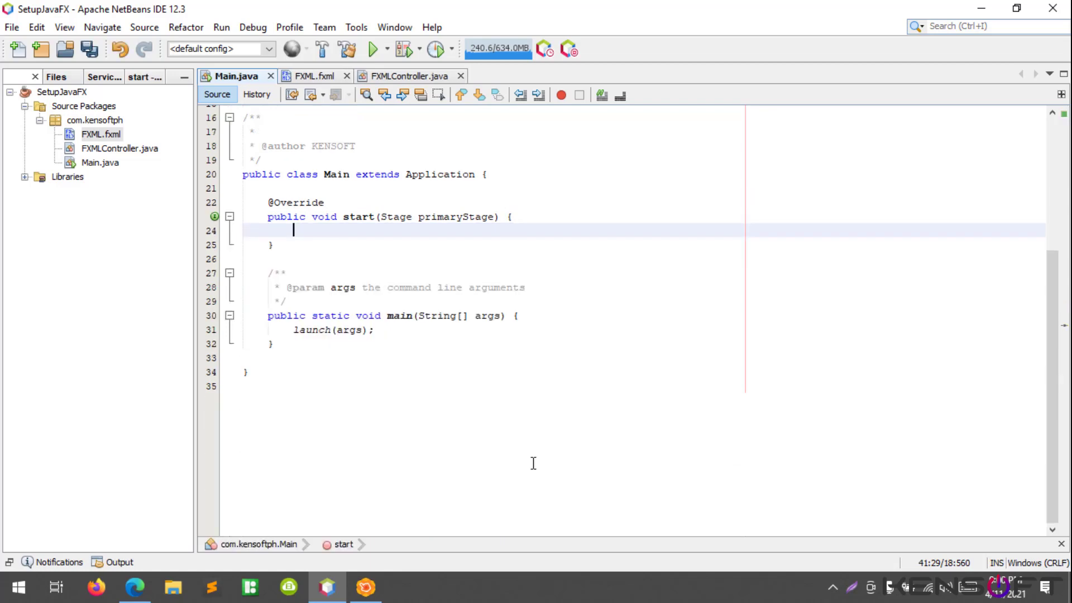
key(Delete)
Declare Parent root = FXMLLoader.load(); in the empty start method of Main.java.
text(Parent ro)
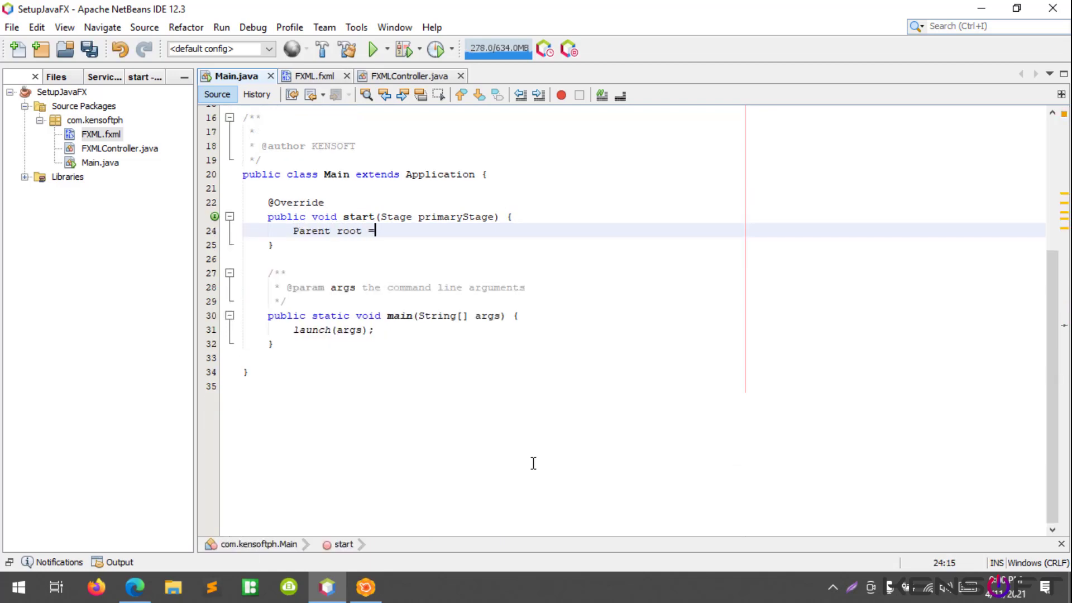
text(ot = FX)
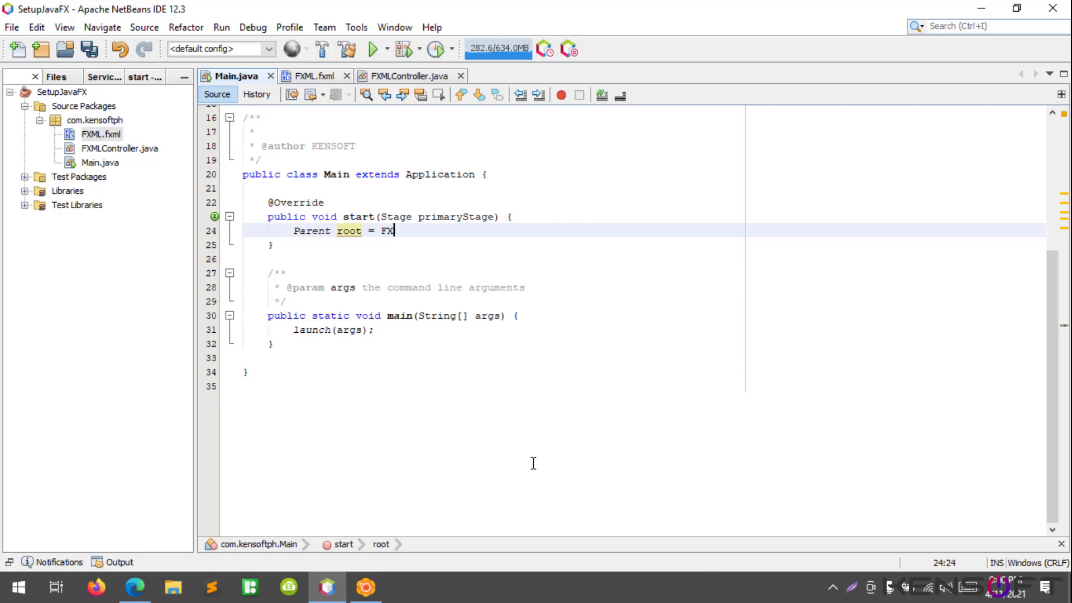
text(ML)
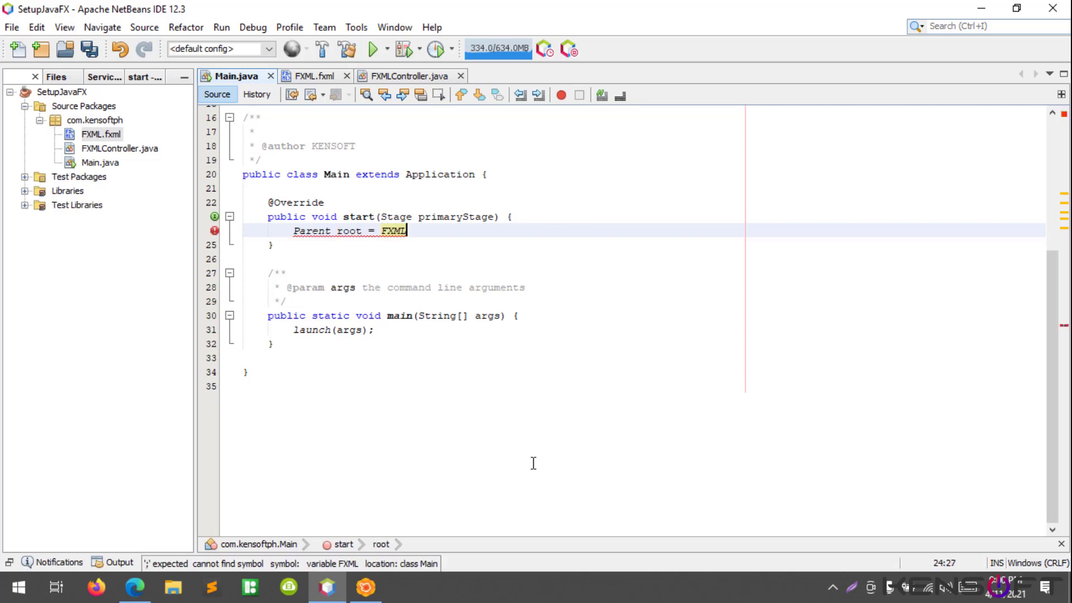
text(Loader.)
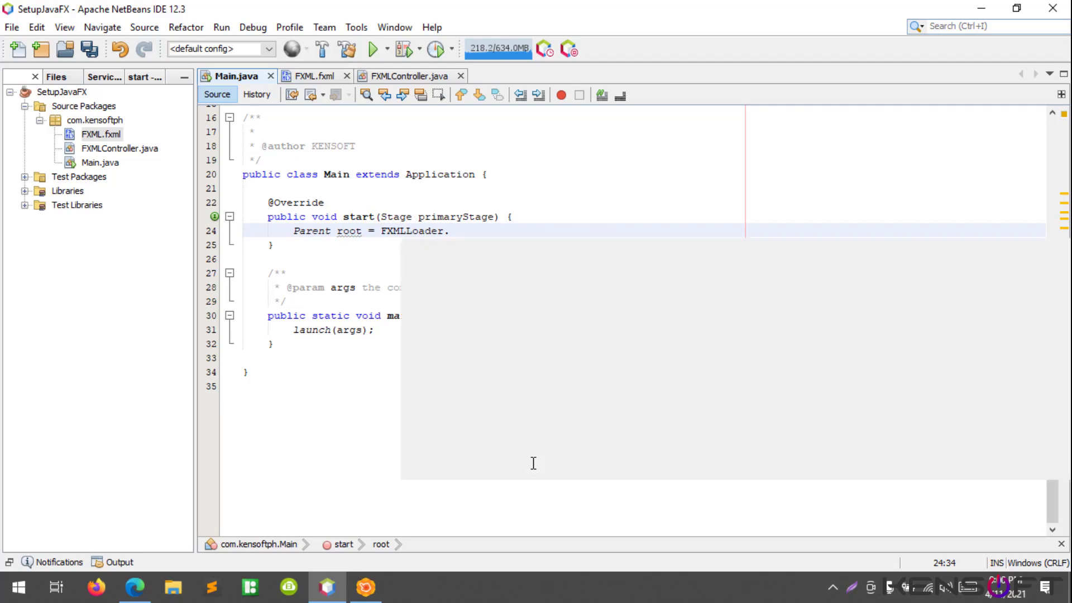
text(l)
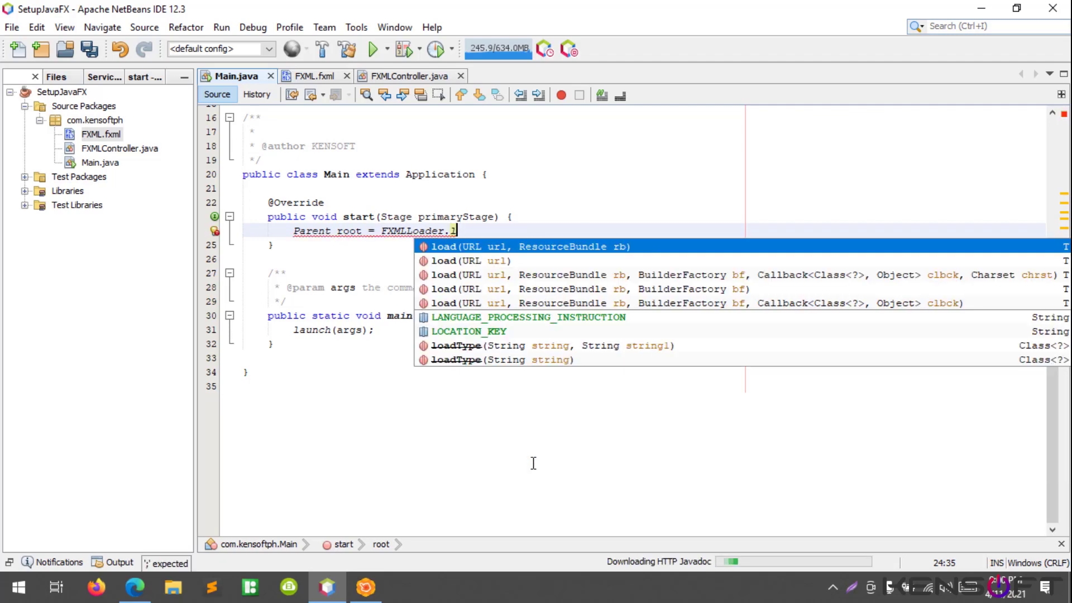
text(oad())
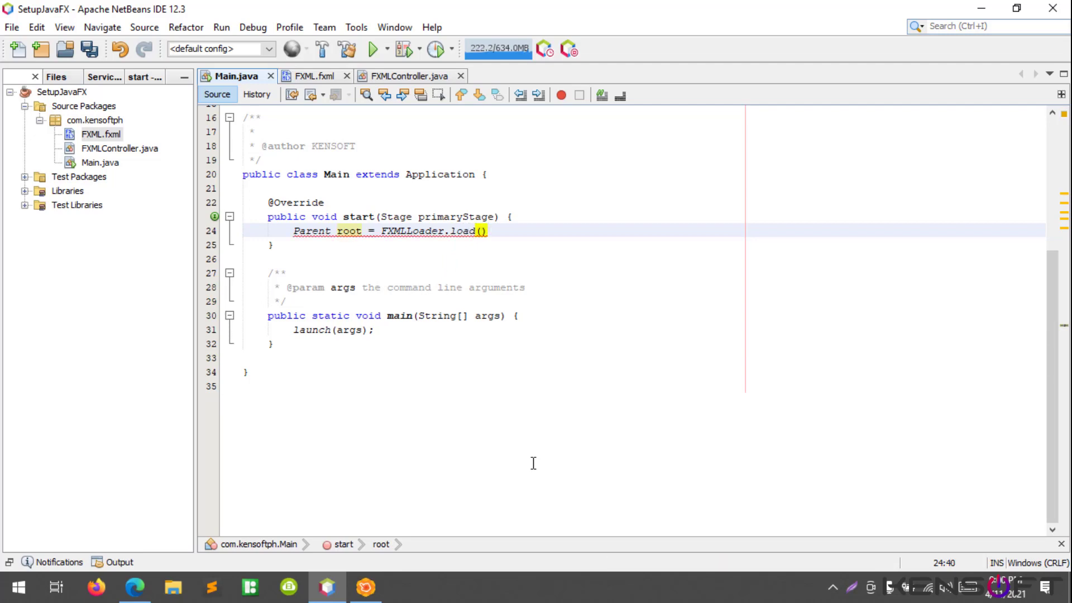
text(;)
Enter getClass() followed by a dot as the start of the argument inside FXMLLoader.load().
text(getClss)
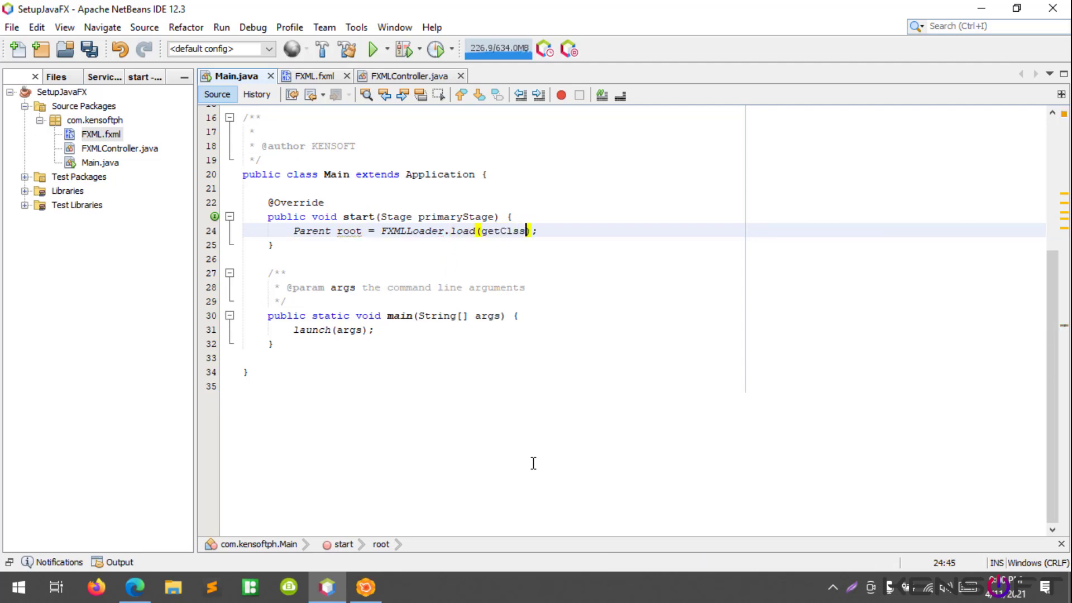
key(BackSpace)
key(BackSpace)
text(ass()
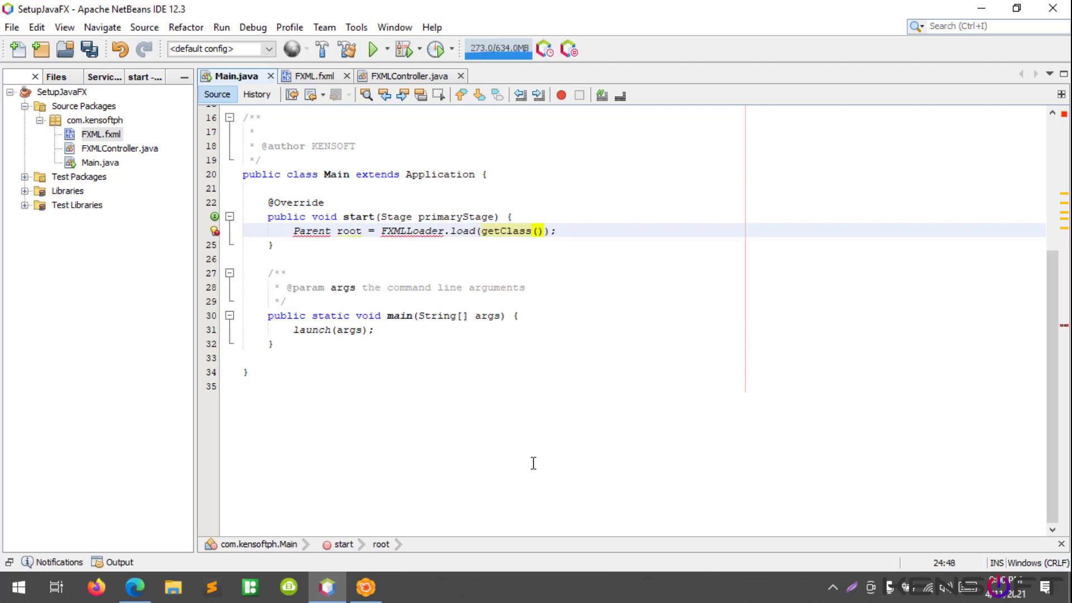
key(Right)
text(.)
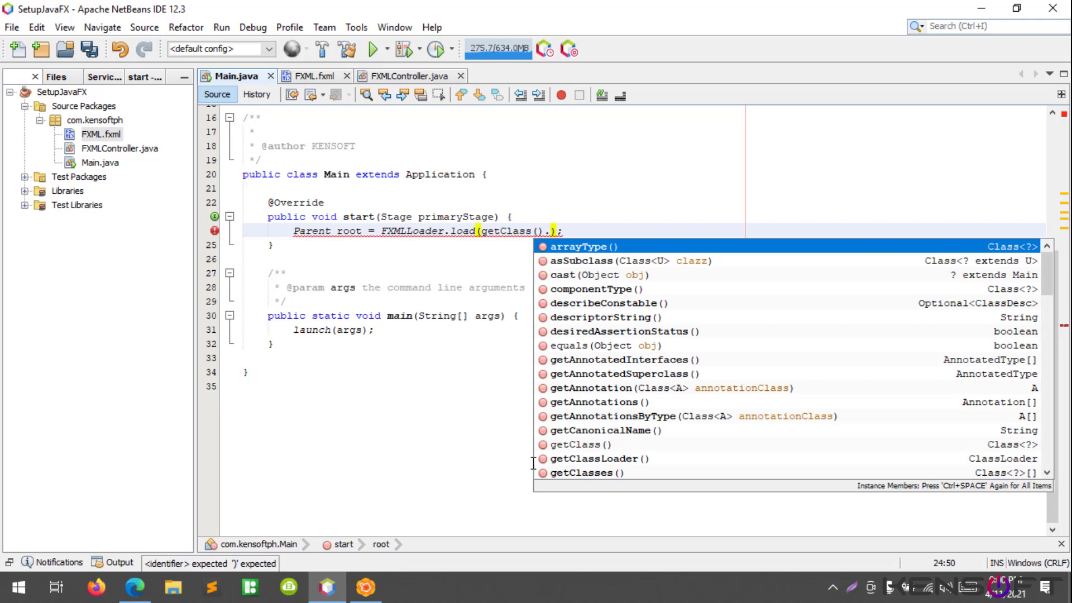
key(Escape)
key(BackSpace)
text(.)
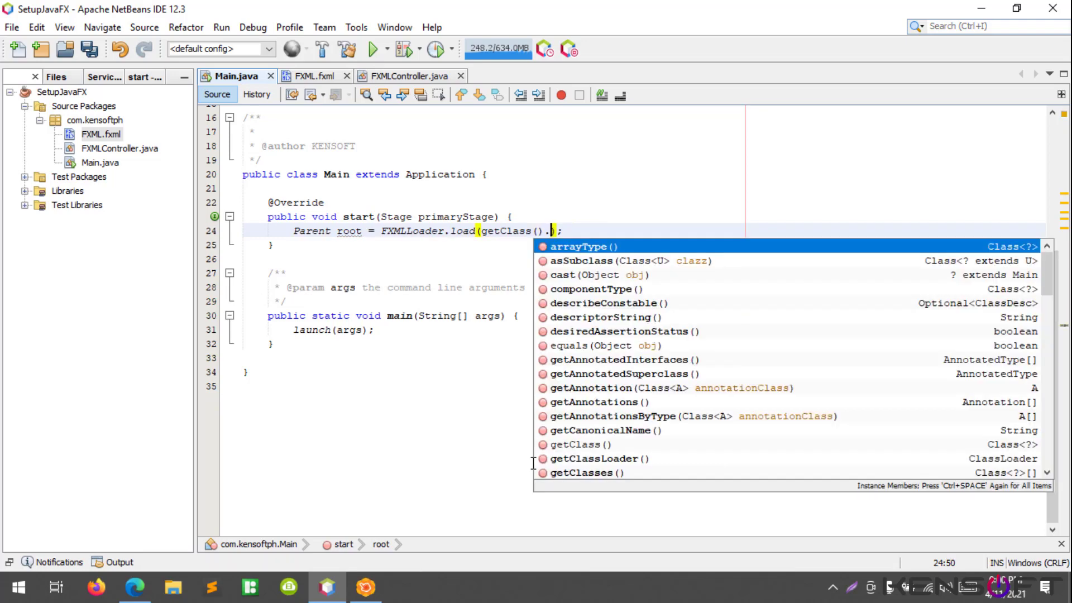
Complete the load argument with getResource("FXML.fxml") on the getClass() call.
text(getR)
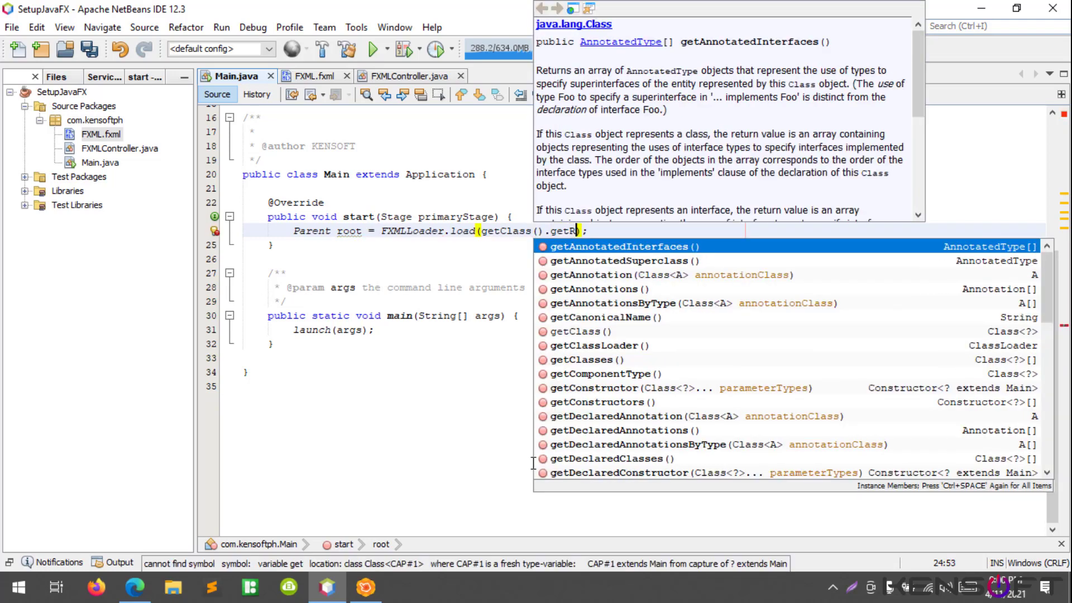
key(Down)
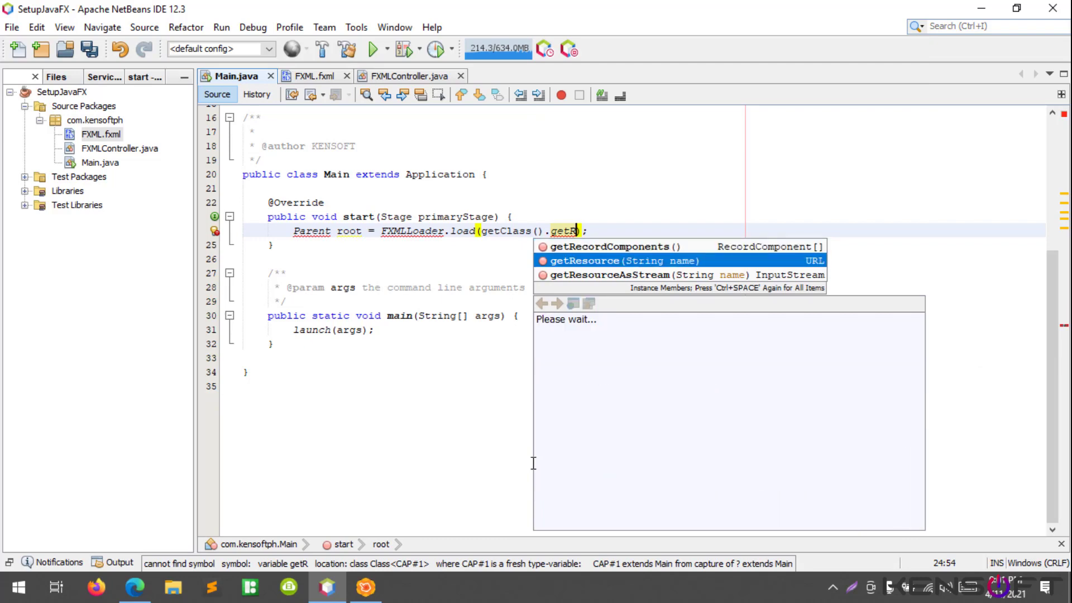
key(Return)
text(")
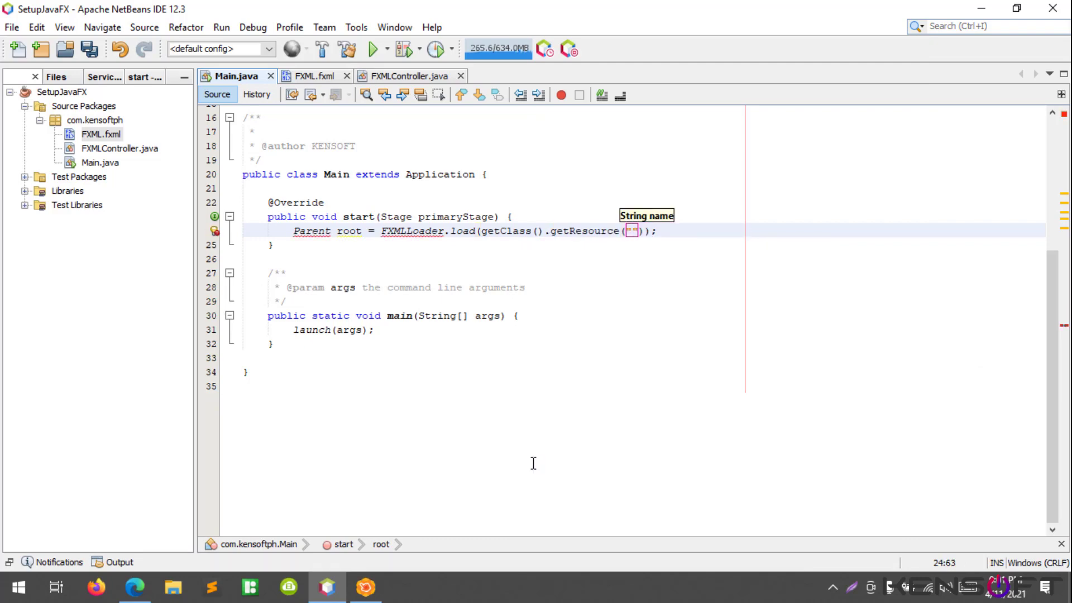
text(FXML.f)
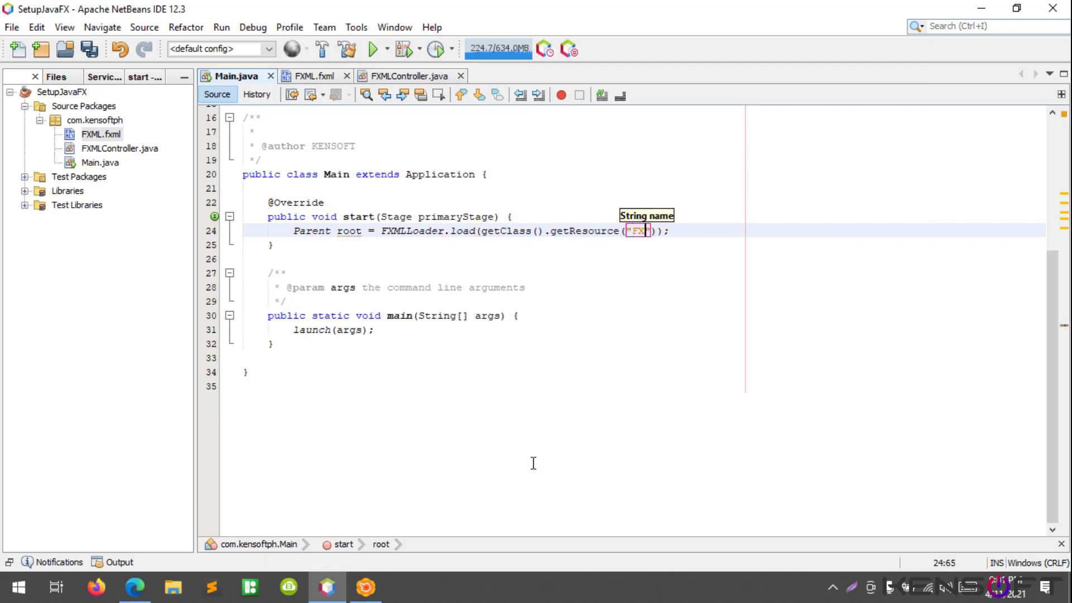
text(xml)
key(Right)
key(Right)
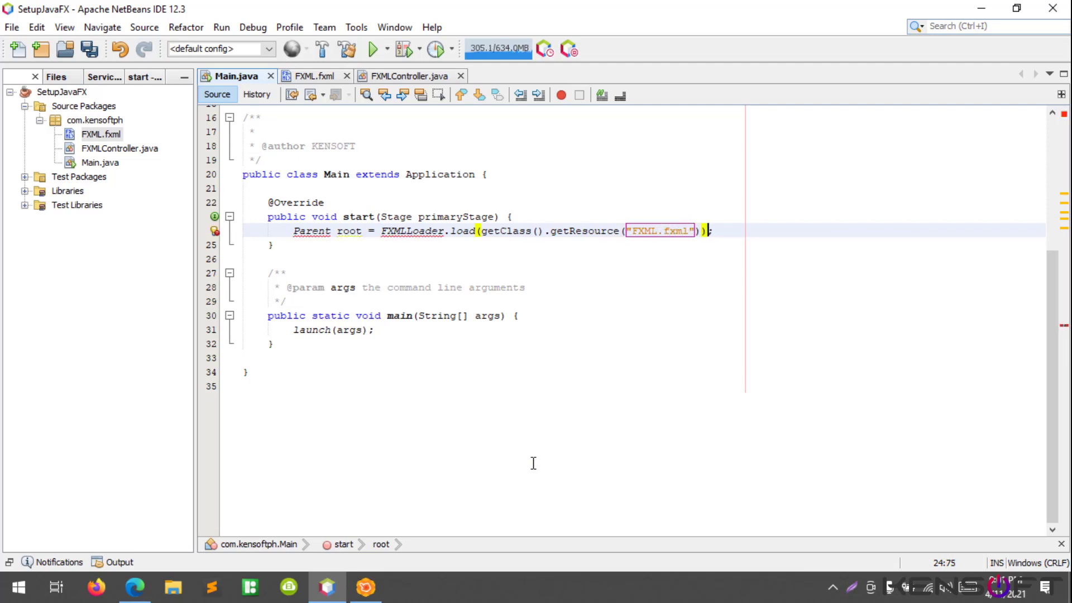
Add the missing imports for Parent and FXMLLoader using the editor's hints.
click(215, 230)
key(Escape)
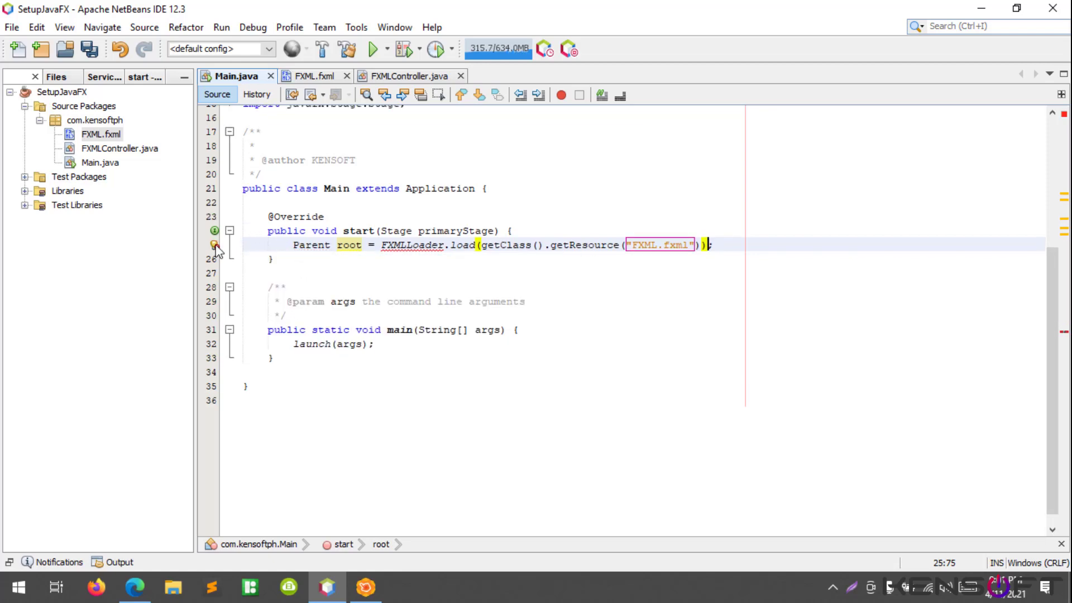
click(215, 247)
click(278, 263)
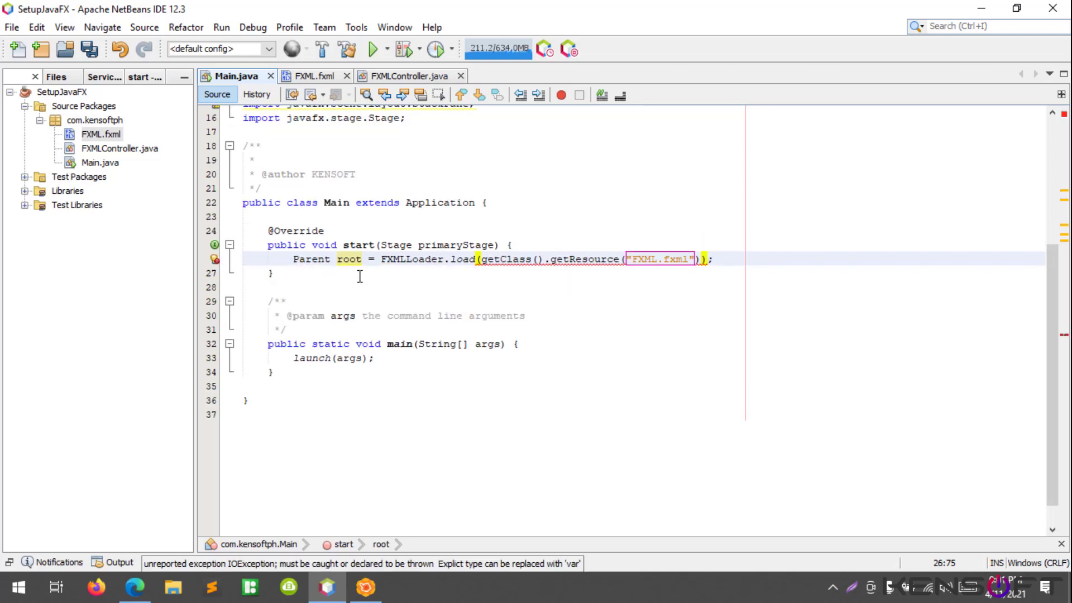
Add a throws clause for java.io.IOException to the start method using the hint on the FXMLLoader line.
mouse_move(505, 258)
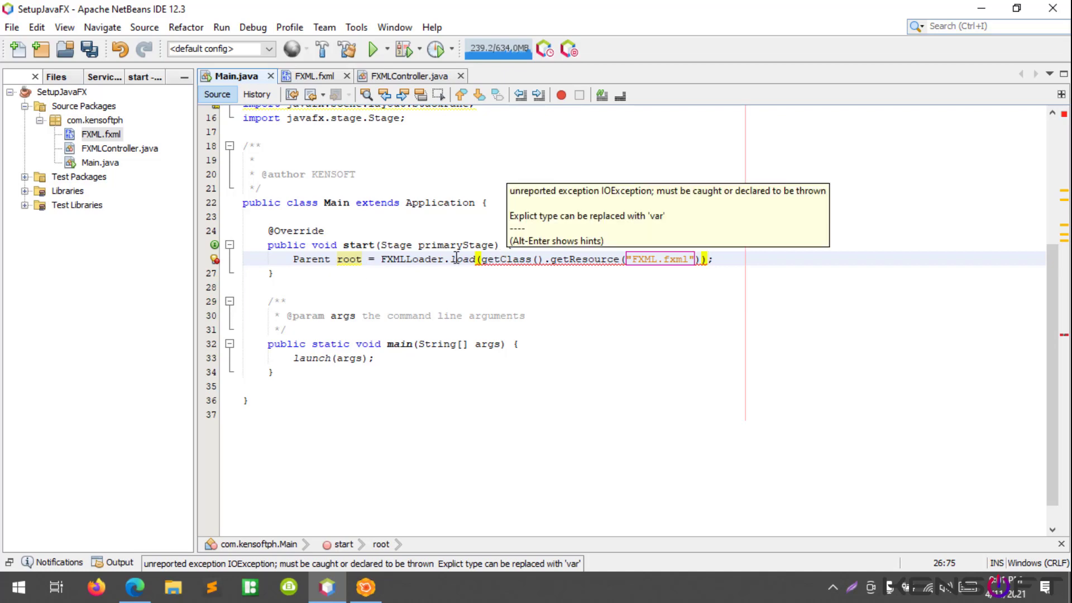
click(215, 260)
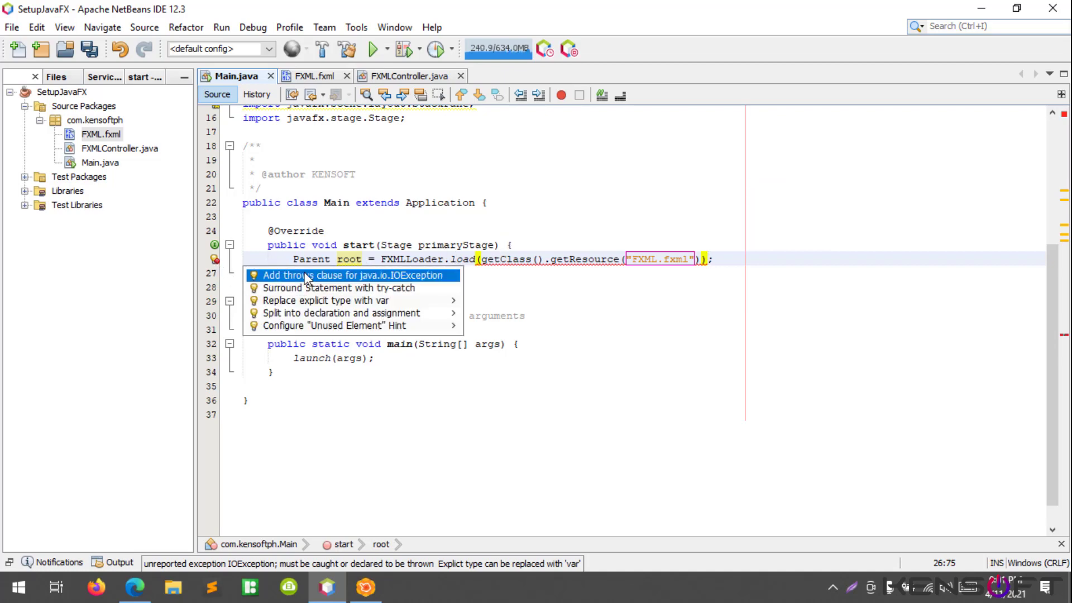
click(365, 276)
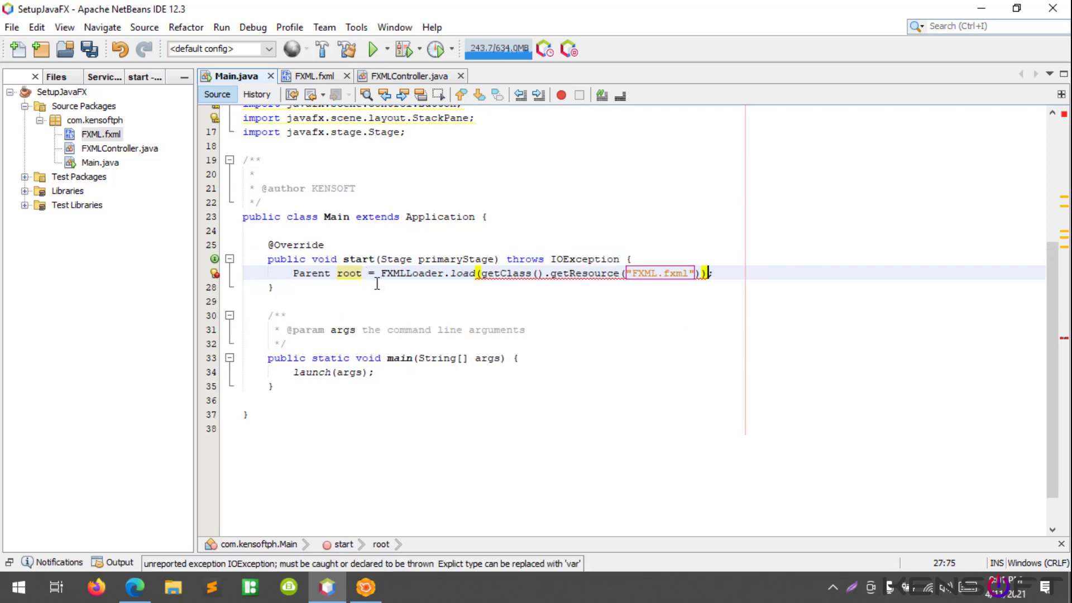
Add a primaryStage.setTitle call on a new line below the FXMLLoader statement.
click(744, 264)
click(744, 270)
key(Return)
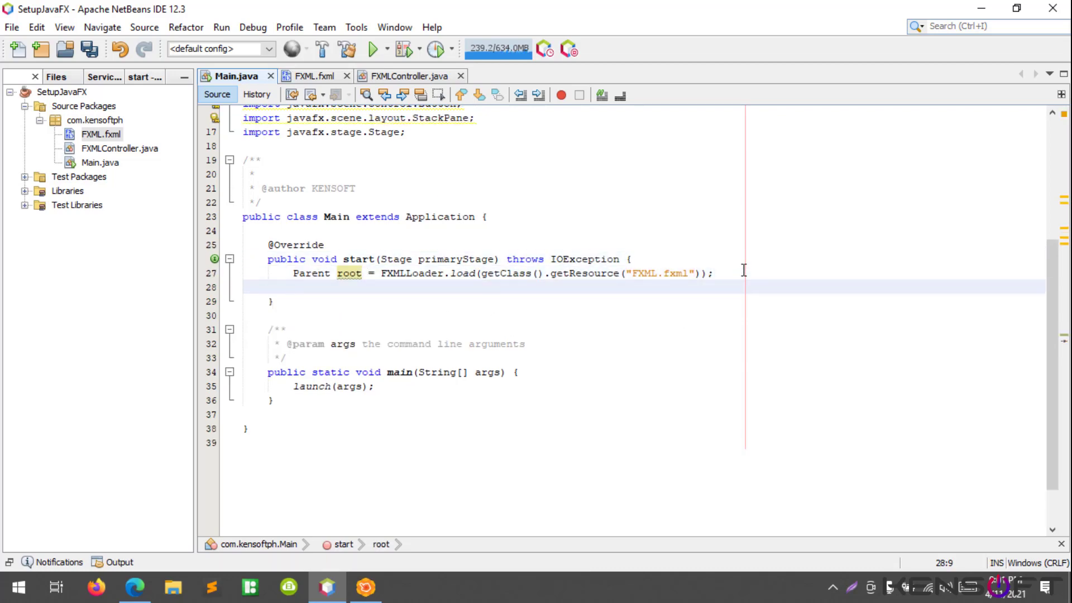
text(primary)
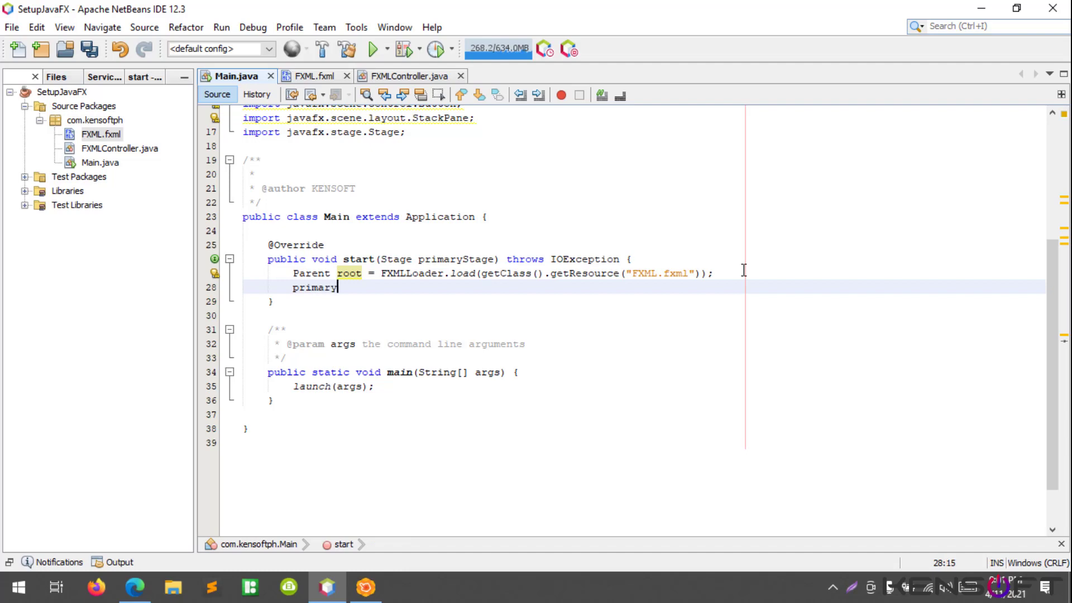
text(StategesetT)
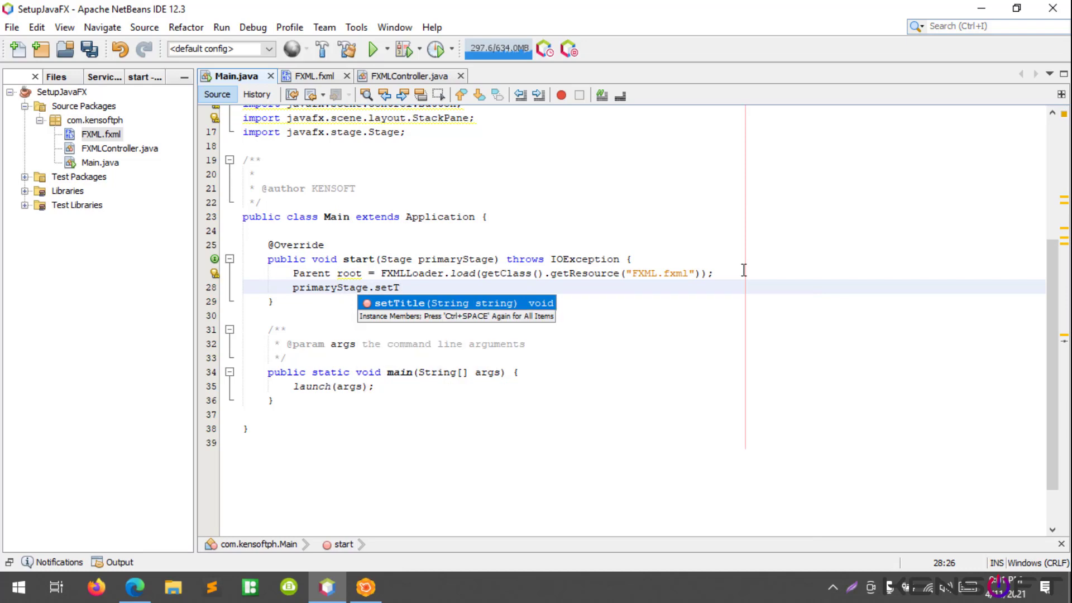
key(Return)
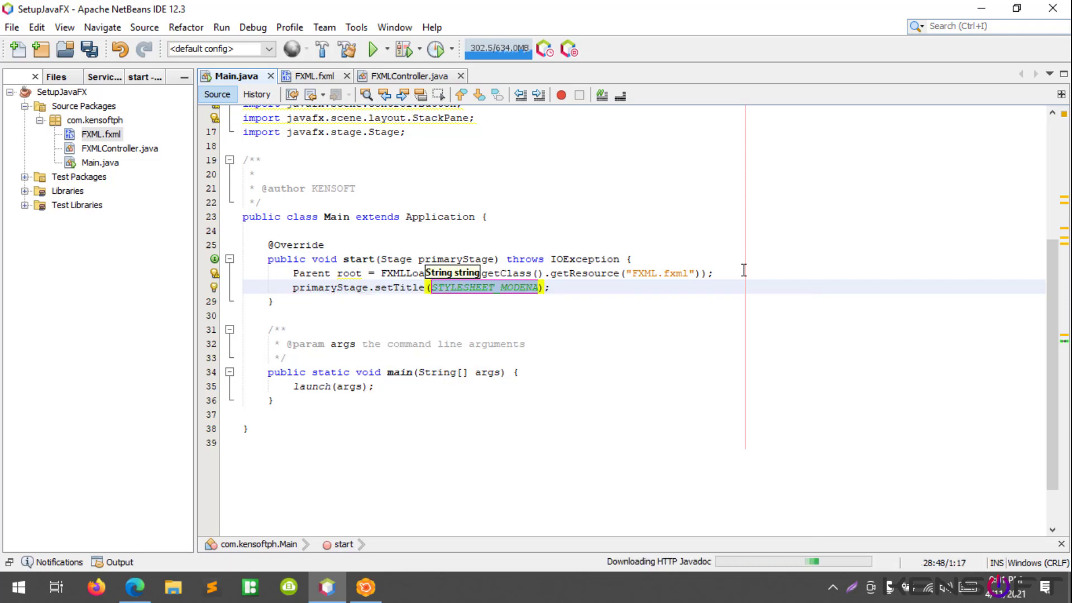